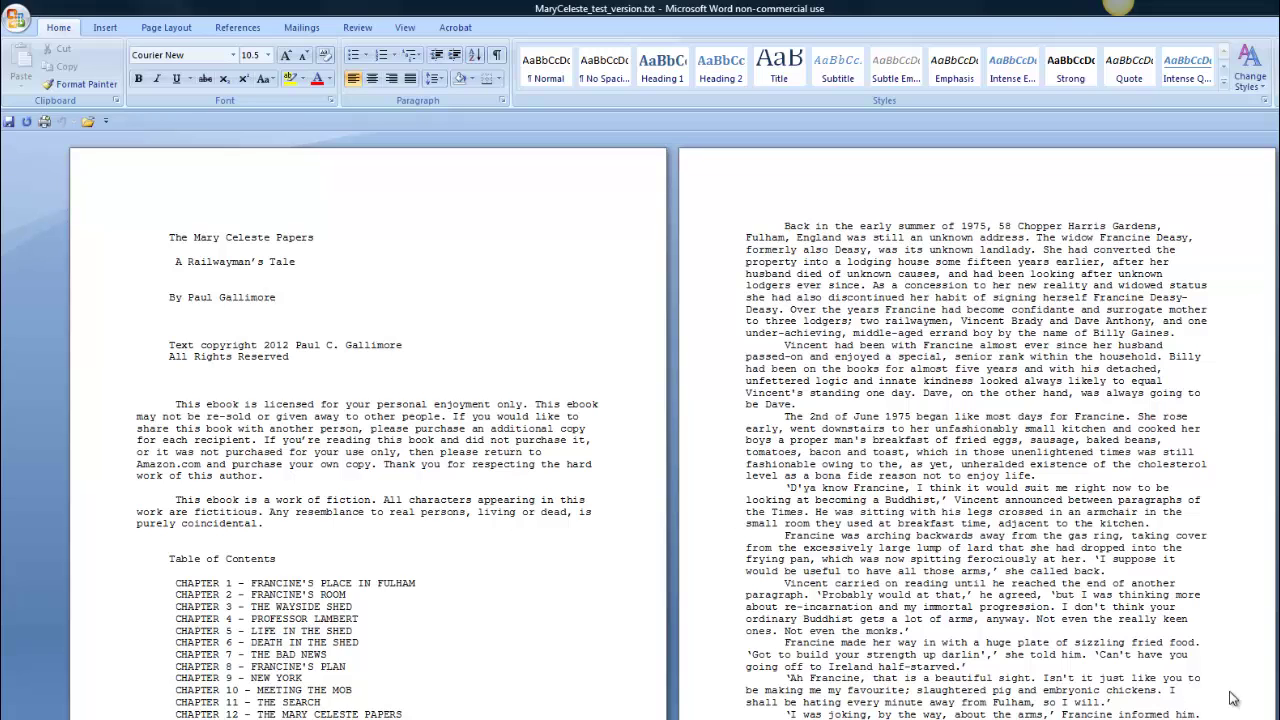
Step: Insert a page break below All Rights Reserved so the licence notice starts a new page
{"action": "scroll", "coordinate": [670, 420], "scroll_direction": "down", "scroll_amount": 10}
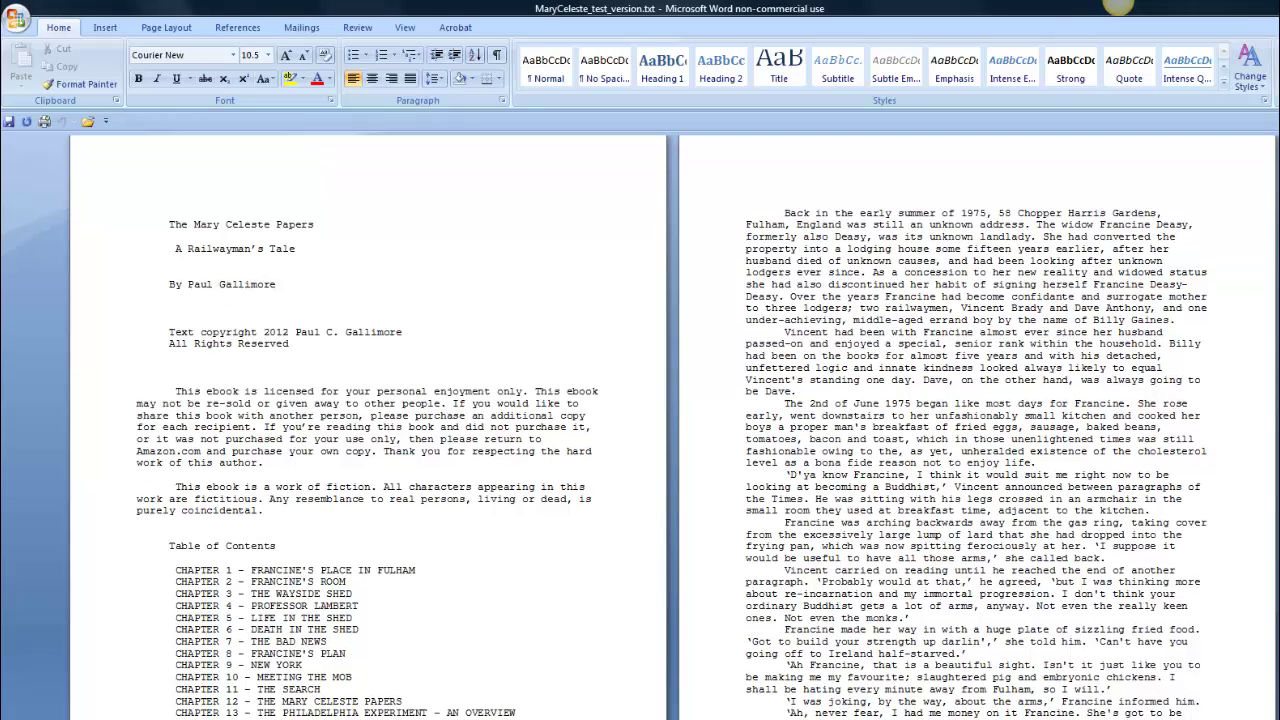
{"action": "scroll", "coordinate": [670, 420], "scroll_direction": "down", "scroll_amount": 12}
{"action": "scroll", "coordinate": [670, 420], "scroll_direction": "down", "scroll_amount": 12}
{"action": "scroll", "coordinate": [670, 420], "scroll_direction": "down", "scroll_amount": 12}
{"action": "scroll", "coordinate": [670, 420], "scroll_direction": "down", "scroll_amount": 9}
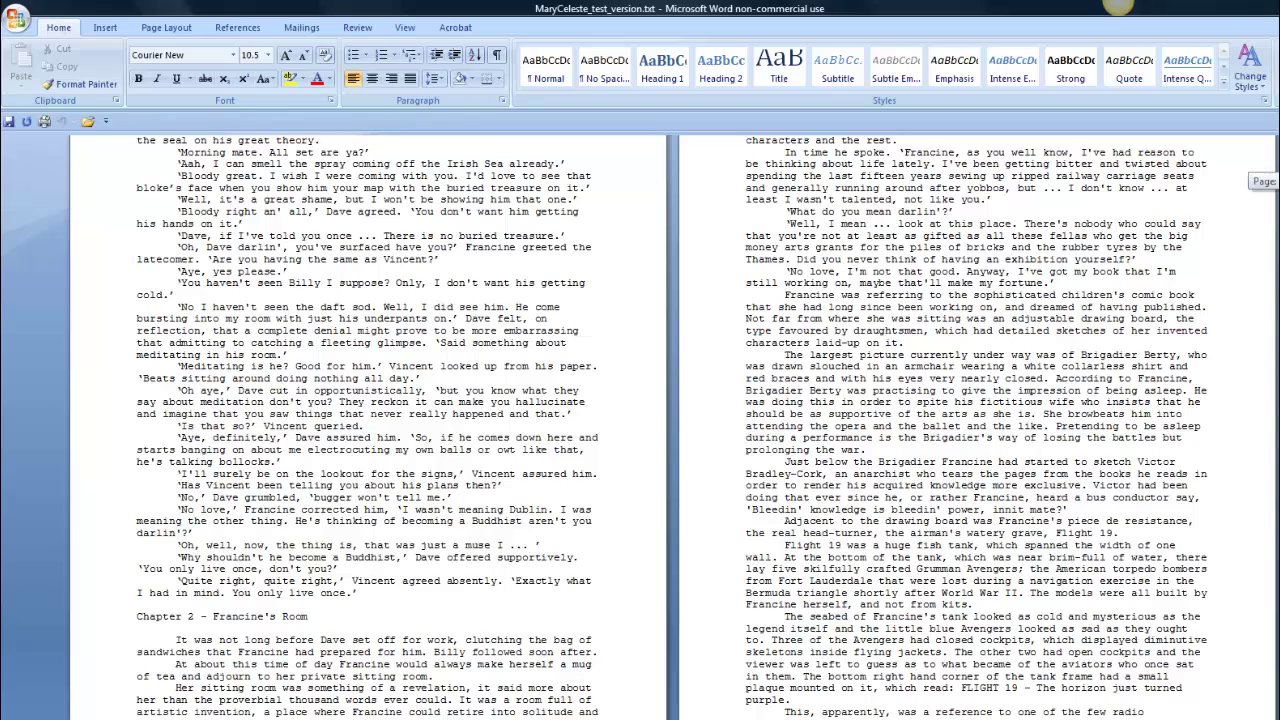
{"action": "left_click_drag", "start_coordinate": [1277, 181], "coordinate": [1277, 140]}
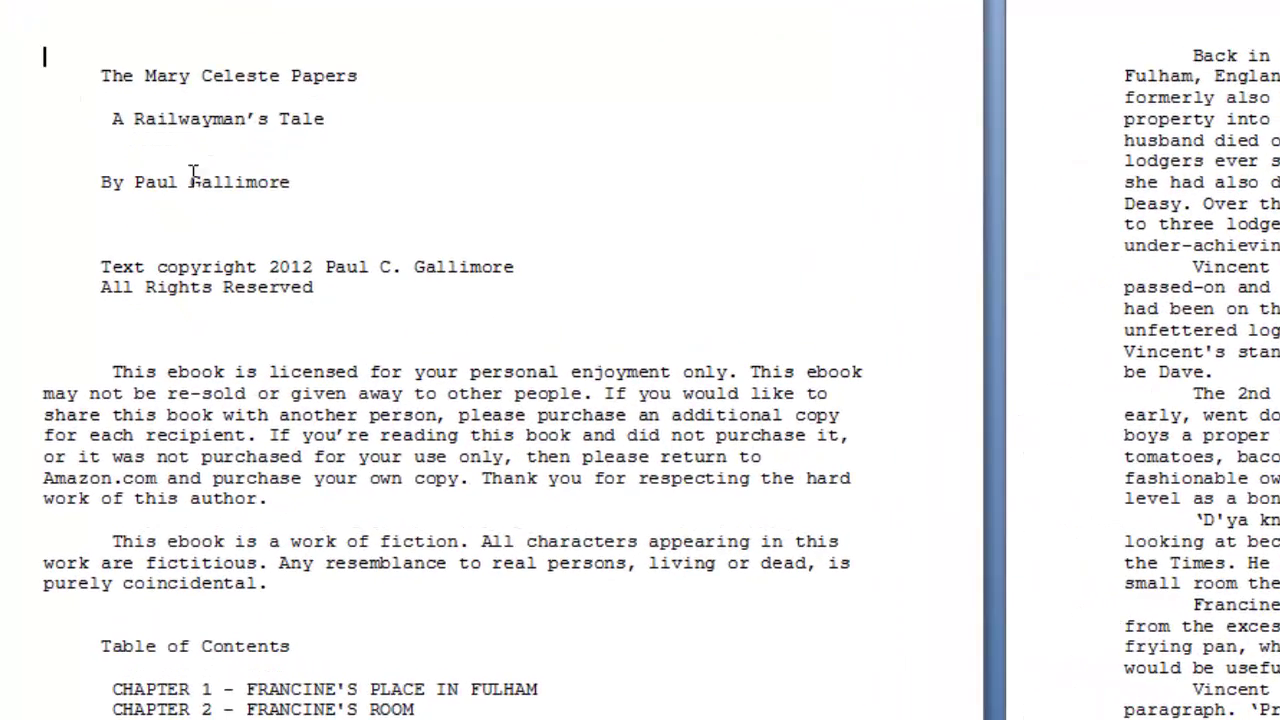
{"action": "left_click", "coordinate": [281, 336]}
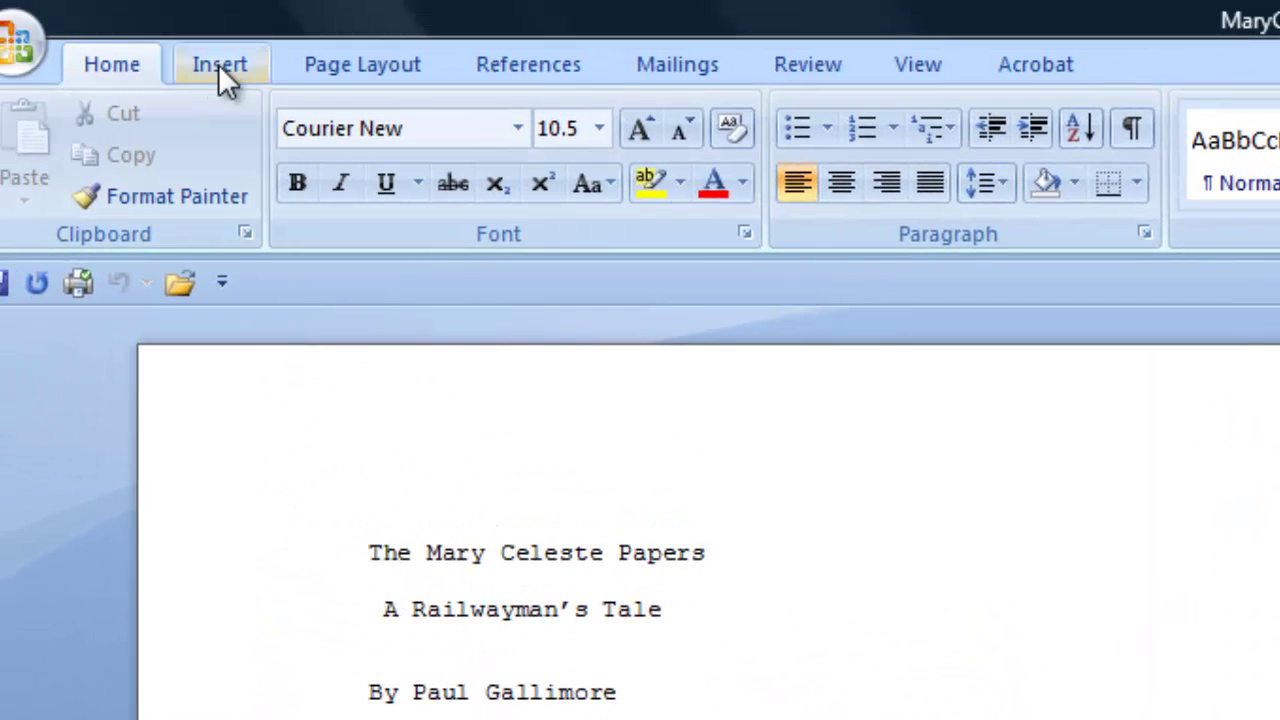
{"action": "left_click", "coordinate": [219, 67]}
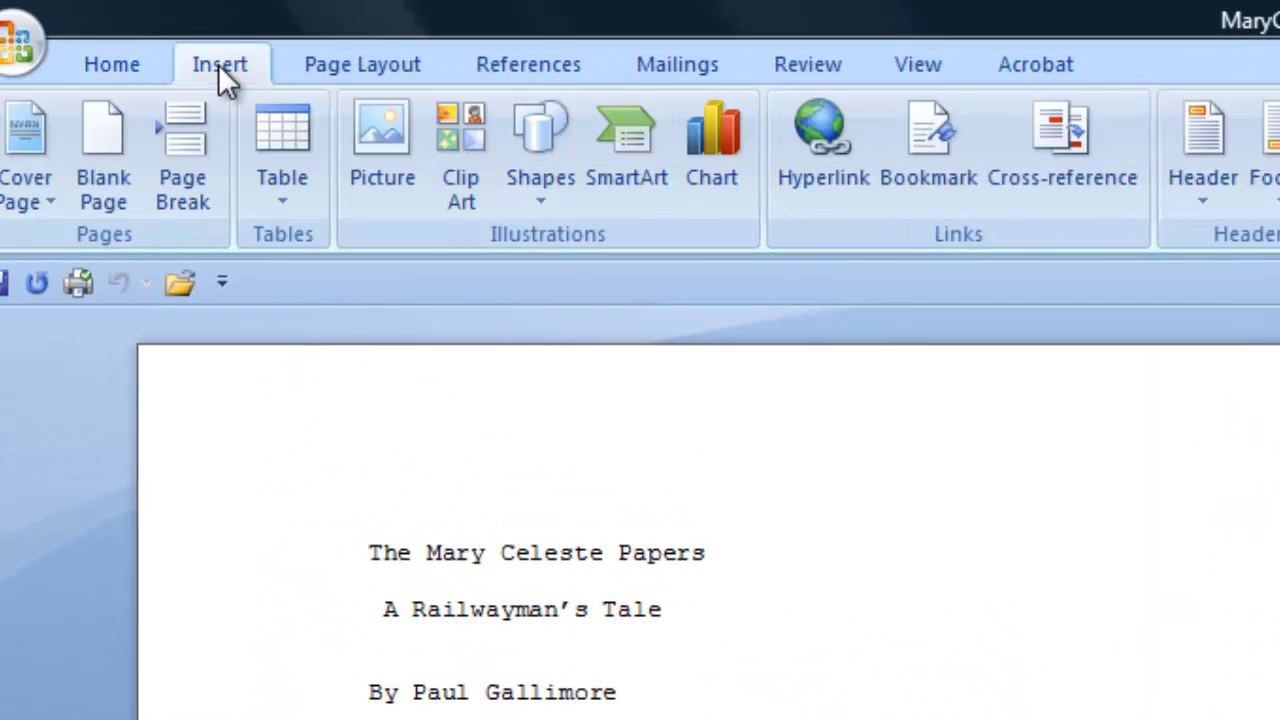
{"action": "left_click", "coordinate": [184, 170]}
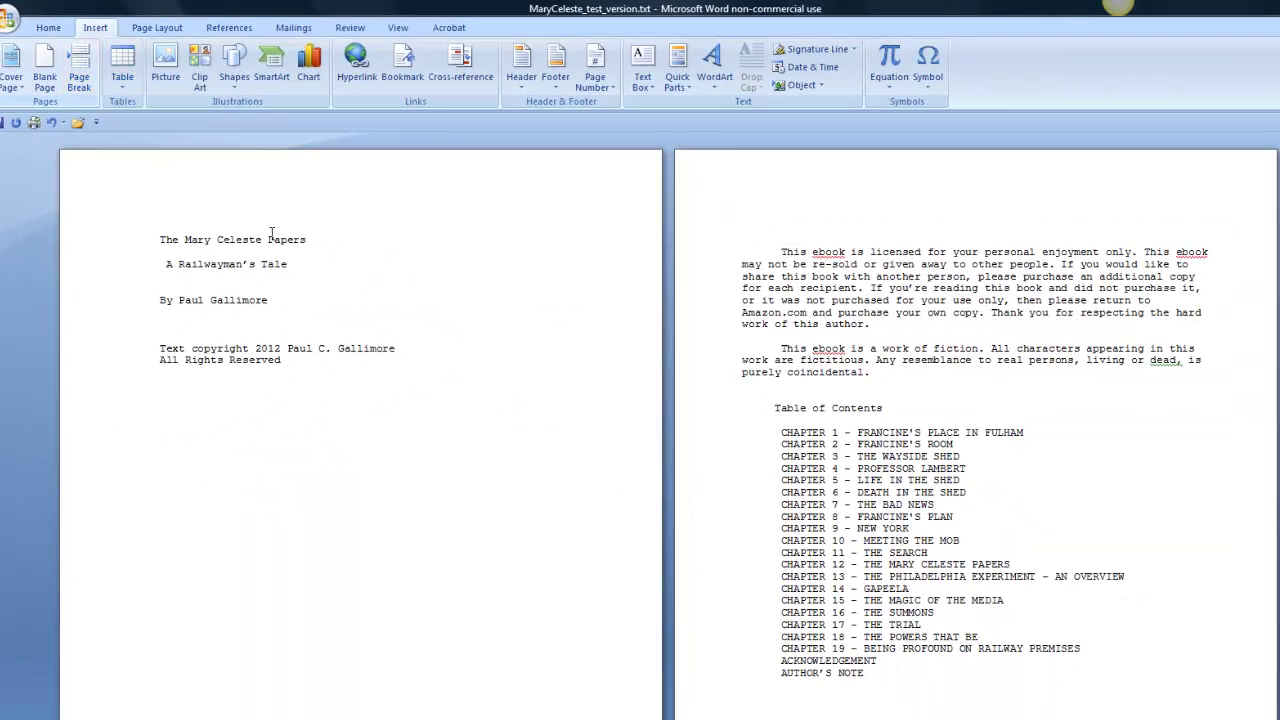
Step: Add a blank line after 'purely coincidental.' and a page break so the Table of Contents starts fresh
{"action": "scroll", "coordinate": [270, 232], "scroll_direction": "down", "scroll_amount": 4}
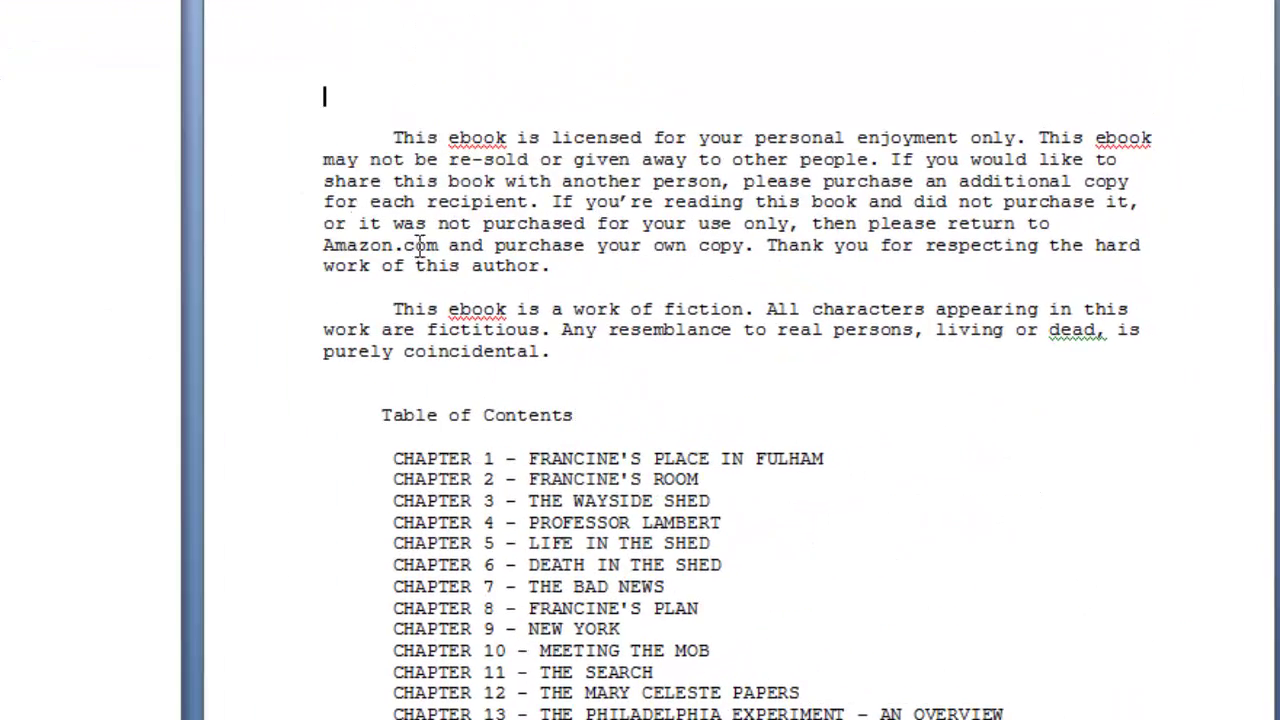
{"action": "left_click", "coordinate": [619, 358]}
{"action": "key", "text": "Return"}
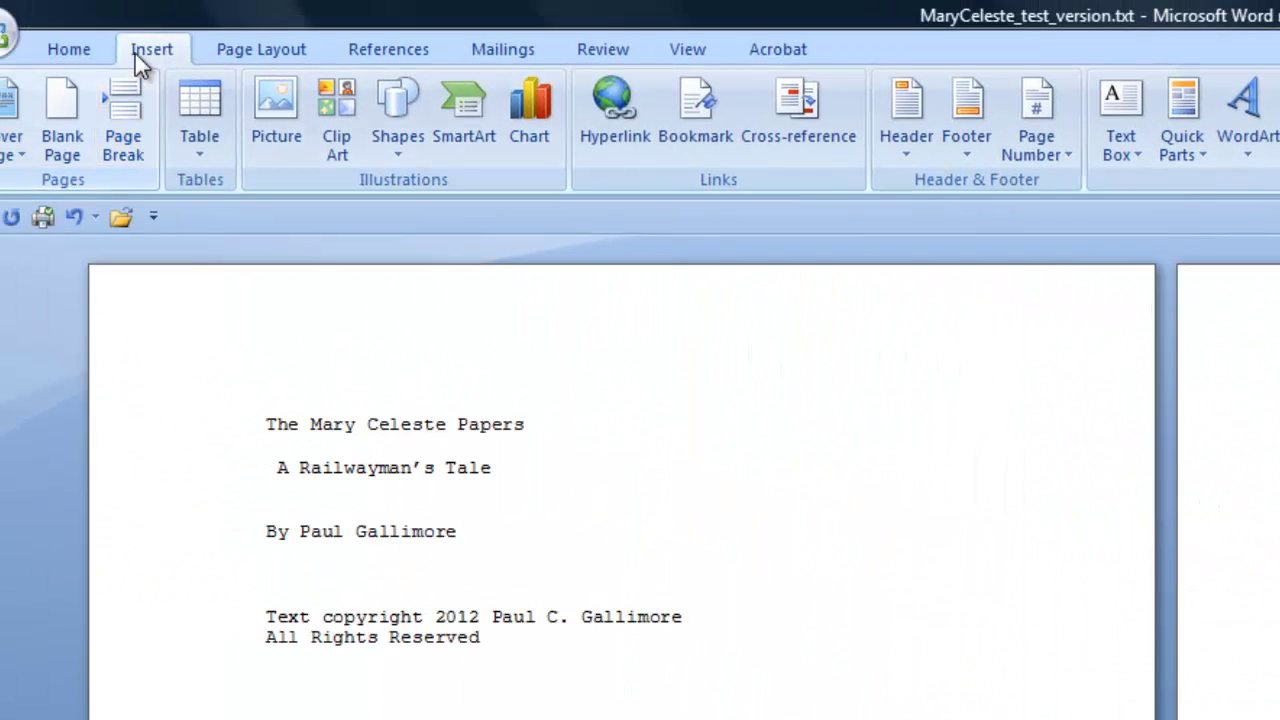
{"action": "left_click", "coordinate": [124, 128]}
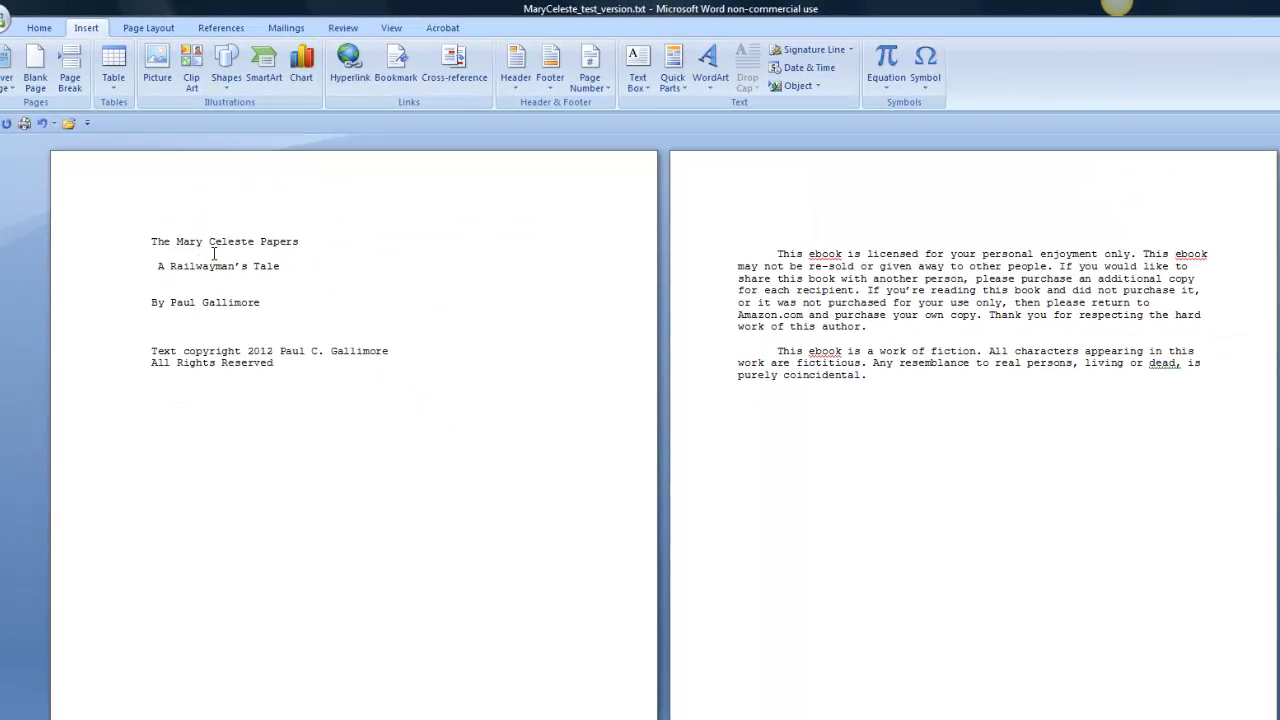
Step: Insert a page break so Chapter 1 begins on its own page
{"action": "scroll", "coordinate": [213, 253], "scroll_direction": "down", "scroll_amount": 5}
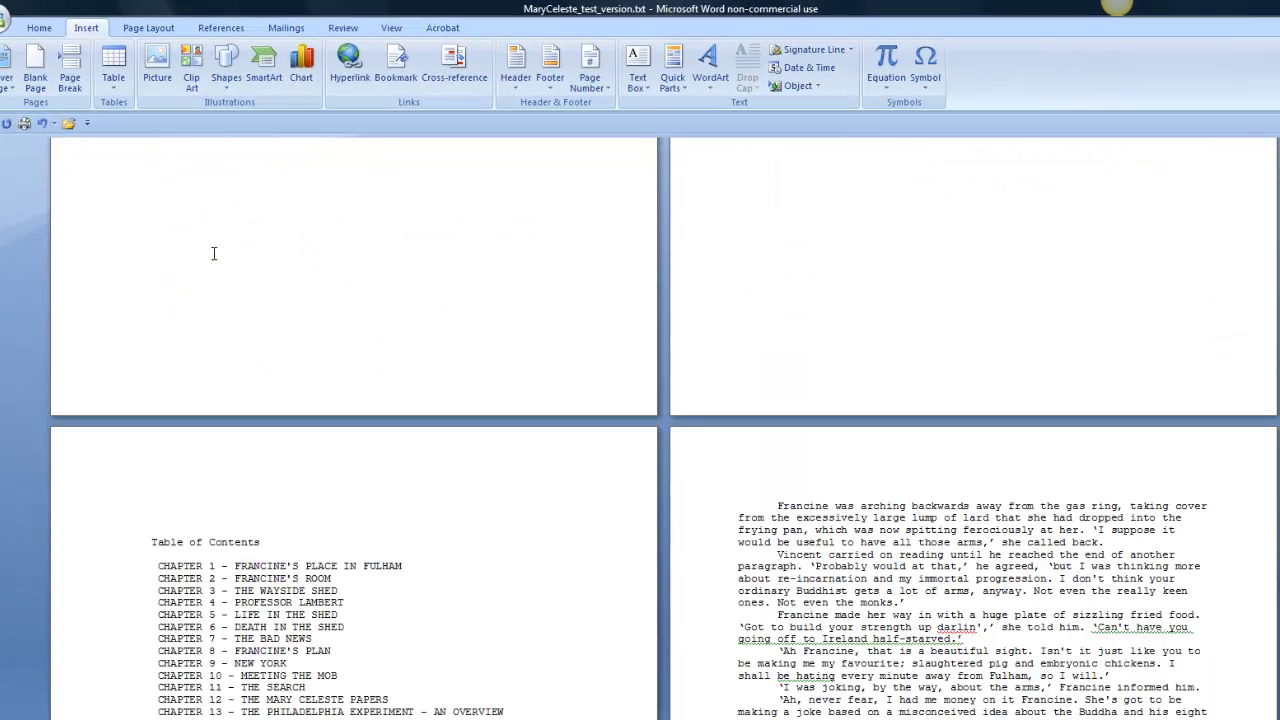
{"action": "scroll", "coordinate": [213, 253], "scroll_direction": "down", "scroll_amount": 3}
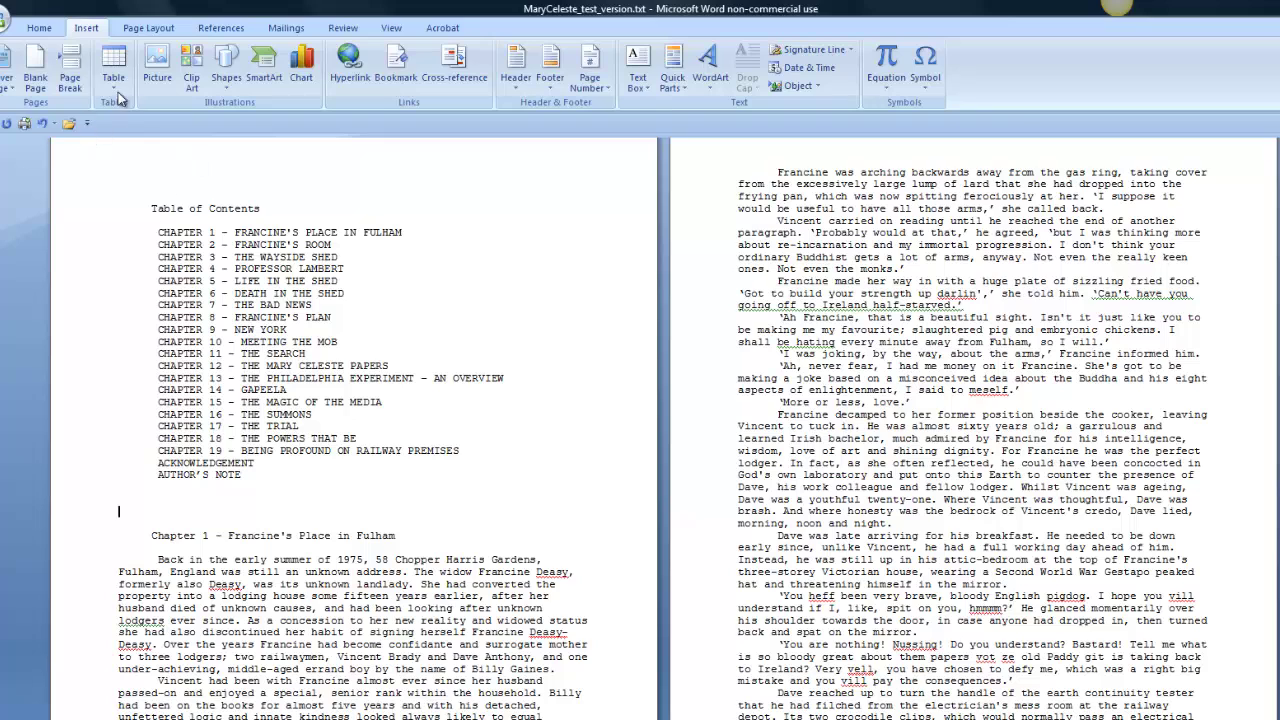
{"action": "left_click", "coordinate": [68, 68]}
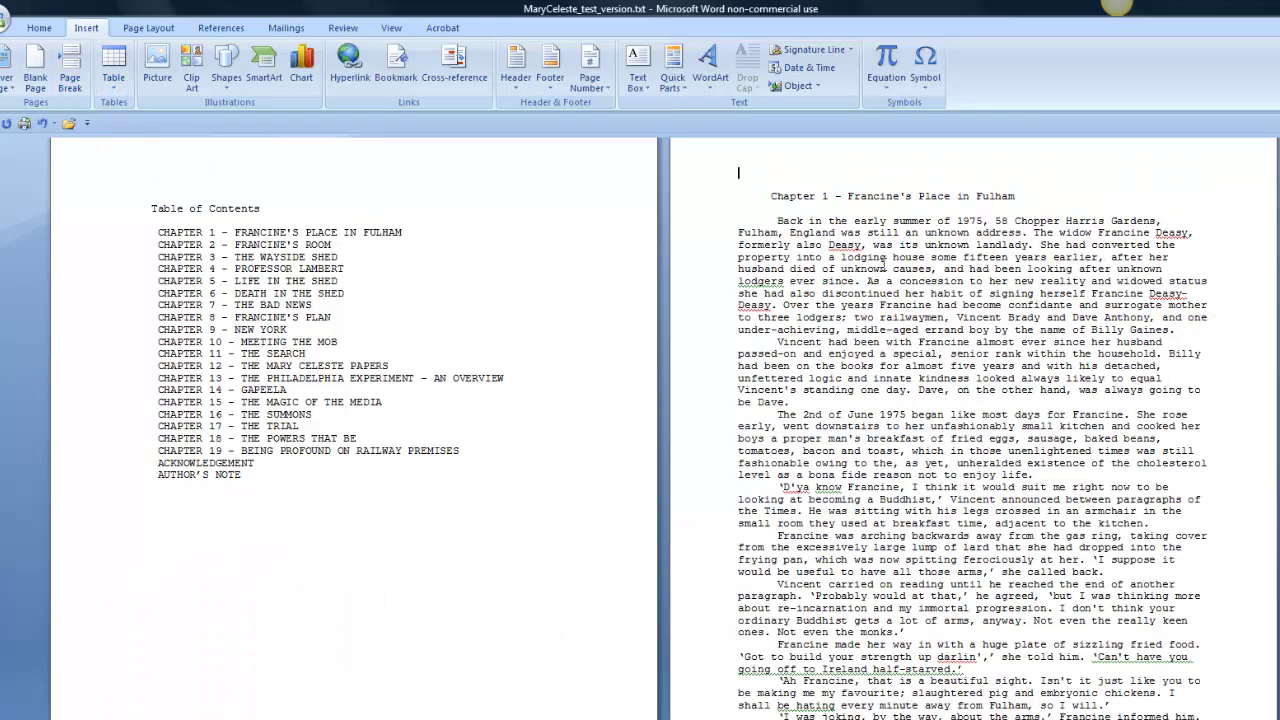
Step: Add a line after 'gave way to tears.' and a page break so Chapter 3 starts a new page
{"action": "scroll", "coordinate": [840, 196], "scroll_direction": "down", "scroll_amount": 15}
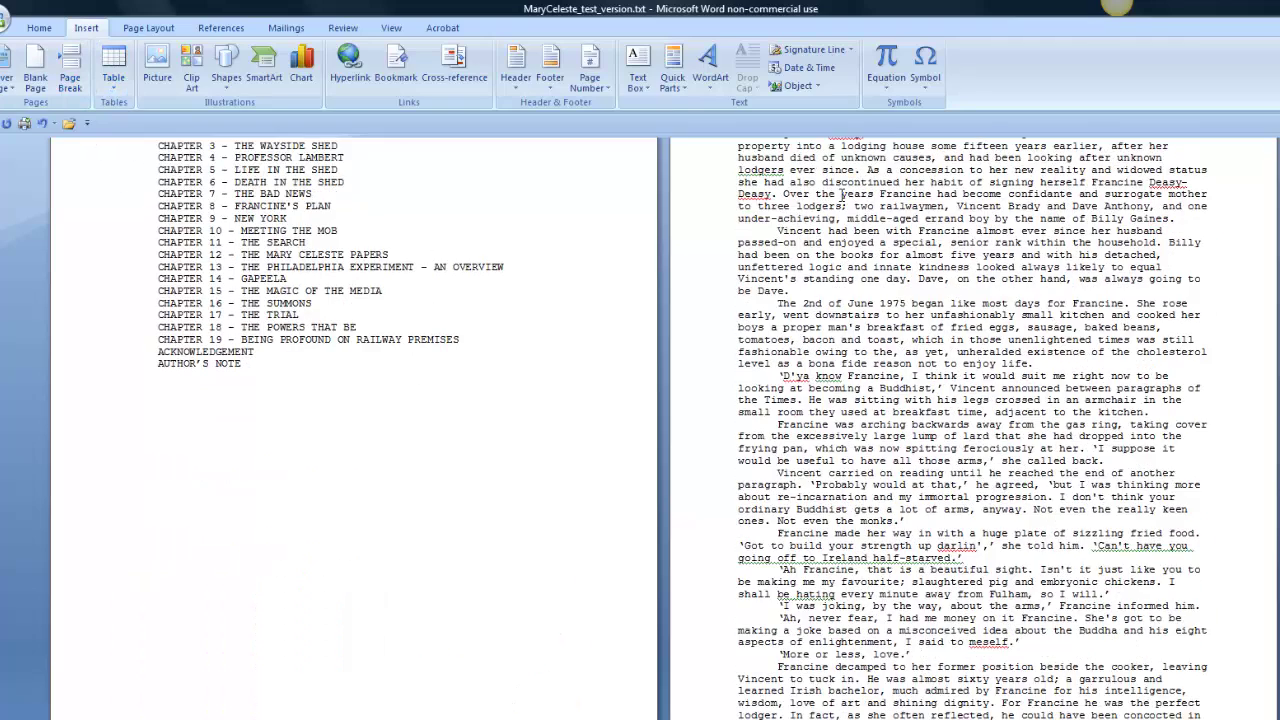
{"action": "scroll", "coordinate": [840, 225], "scroll_direction": "down", "scroll_amount": 10}
{"action": "scroll", "coordinate": [840, 225], "scroll_direction": "down", "scroll_amount": 10}
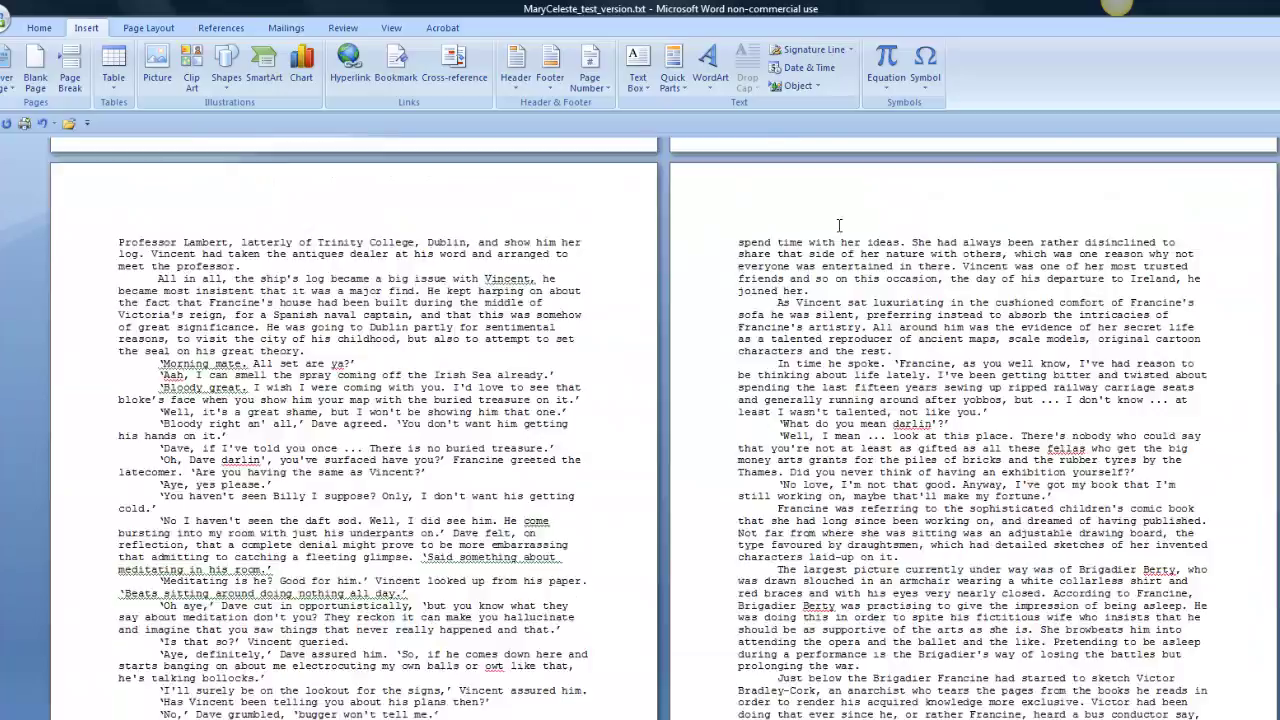
{"action": "scroll", "coordinate": [840, 225], "scroll_direction": "down", "scroll_amount": 9}
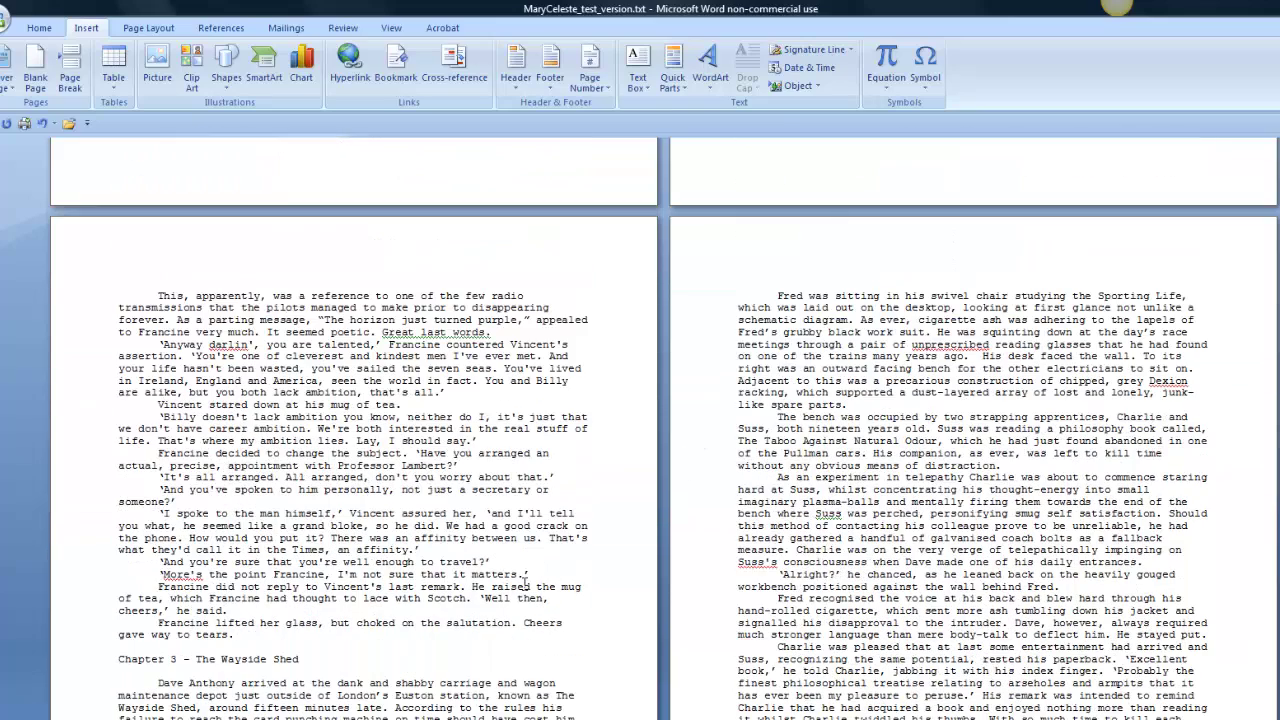
{"action": "left_click", "coordinate": [304, 638]}
{"action": "key", "text": "Return"}
{"action": "key", "text": "Return"}
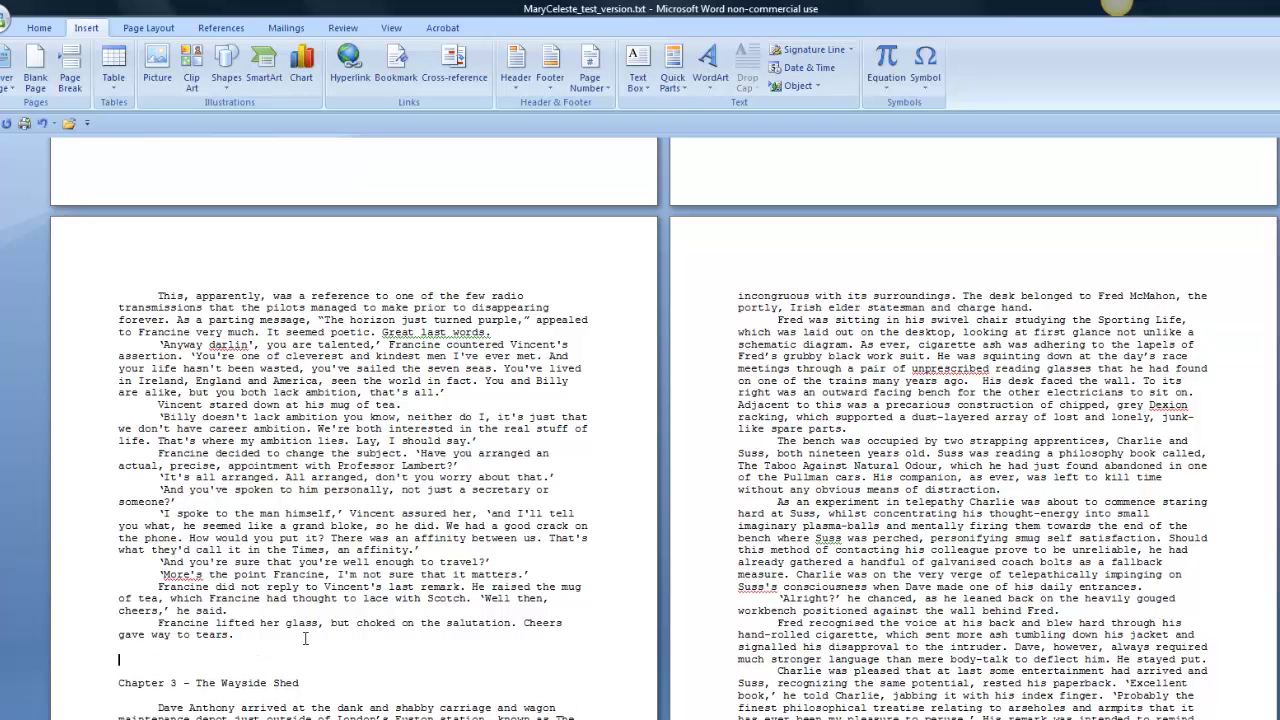
{"action": "left_click", "coordinate": [69, 72]}
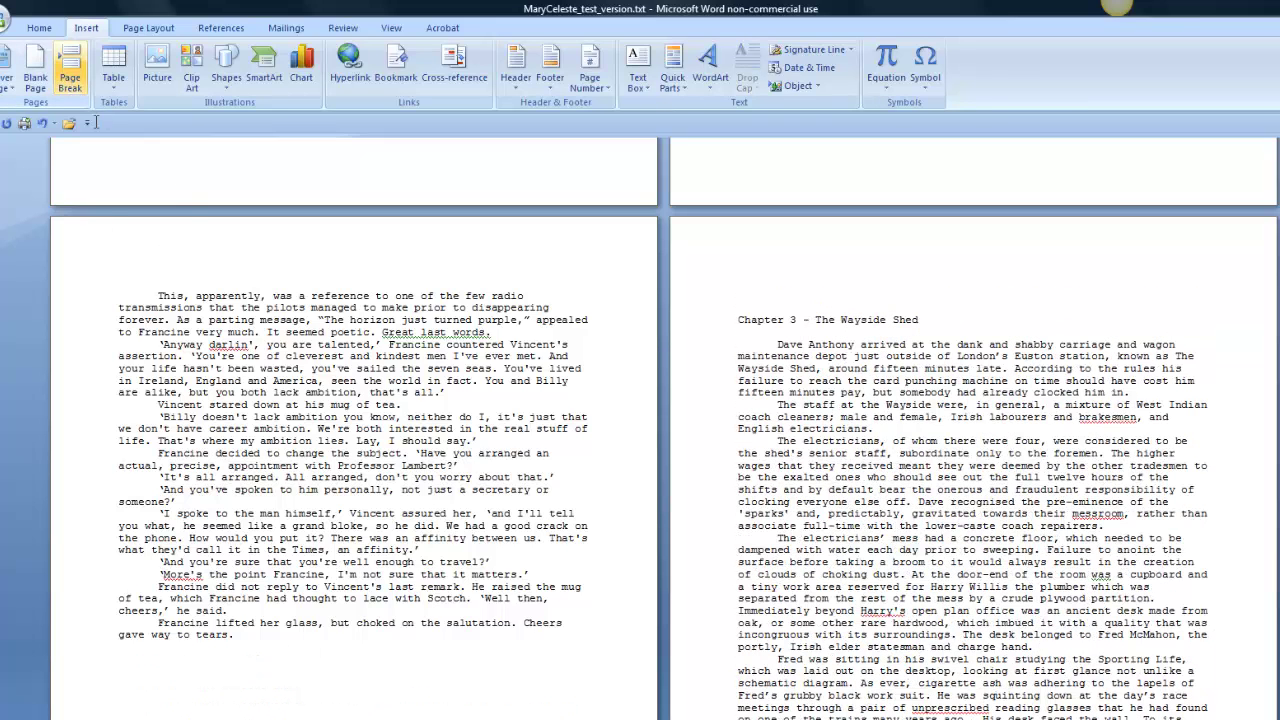
Step: Insert a page break before the Professor Lambert paragraph
{"action": "scroll", "coordinate": [851, 428], "scroll_direction": "up", "scroll_amount": 15}
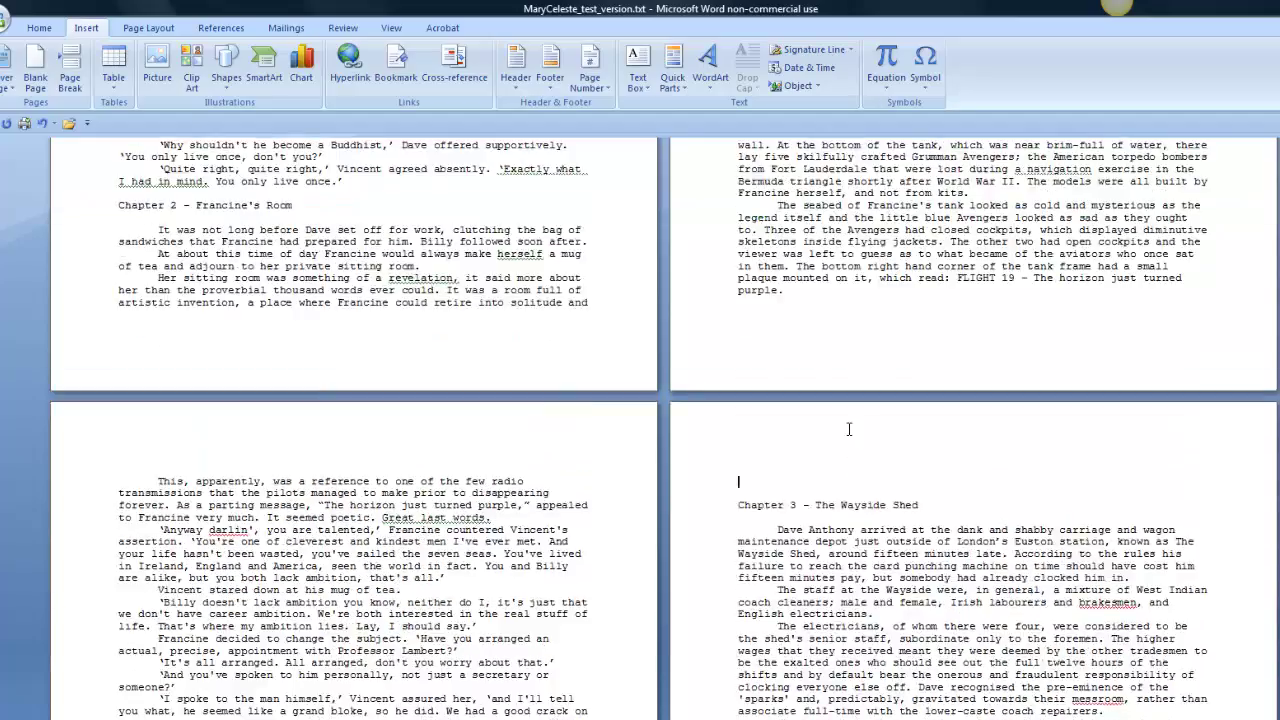
{"action": "scroll", "coordinate": [845, 431], "scroll_direction": "up", "scroll_amount": 8}
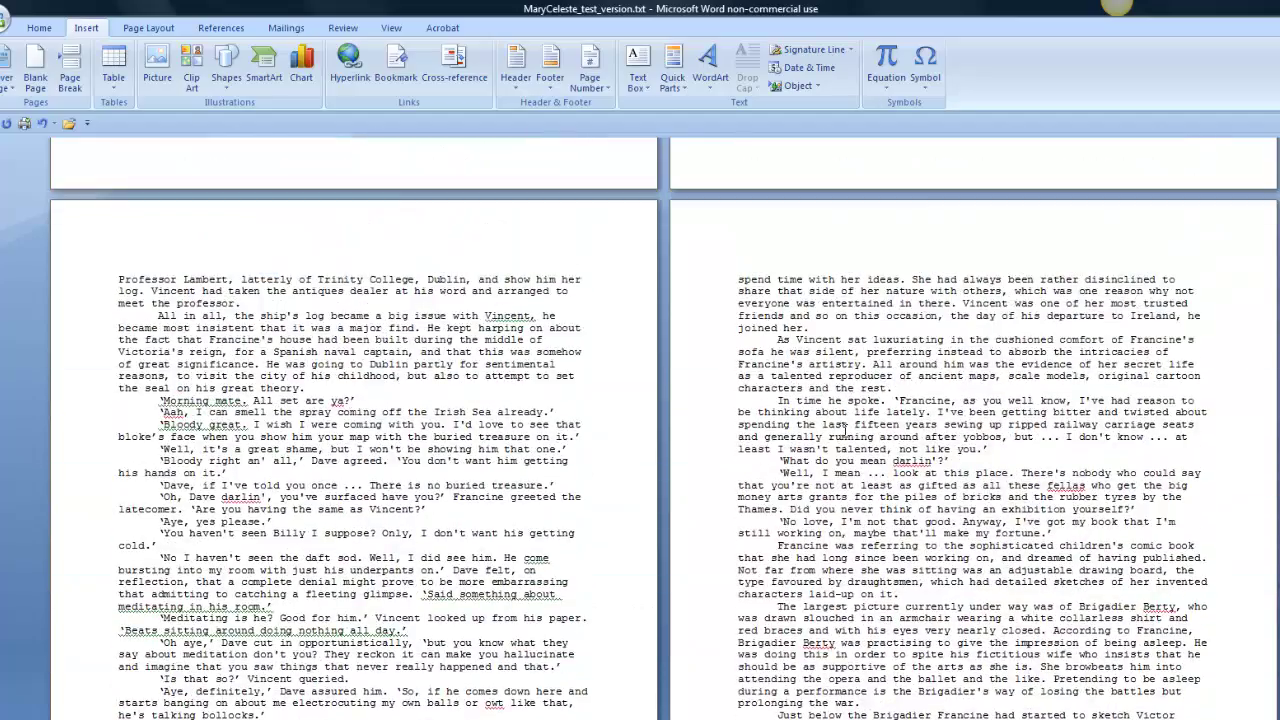
{"action": "scroll", "coordinate": [845, 430], "scroll_direction": "up", "scroll_amount": 15}
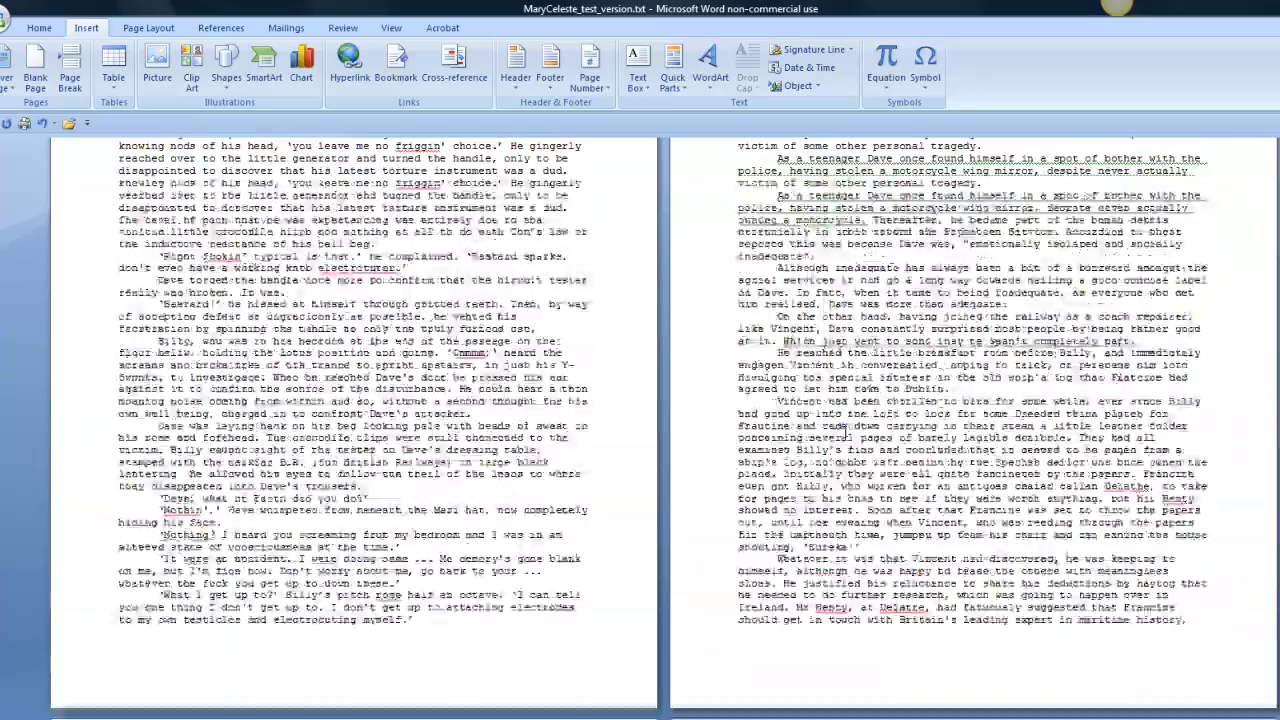
{"action": "scroll", "coordinate": [845, 430], "scroll_direction": "up", "scroll_amount": 12}
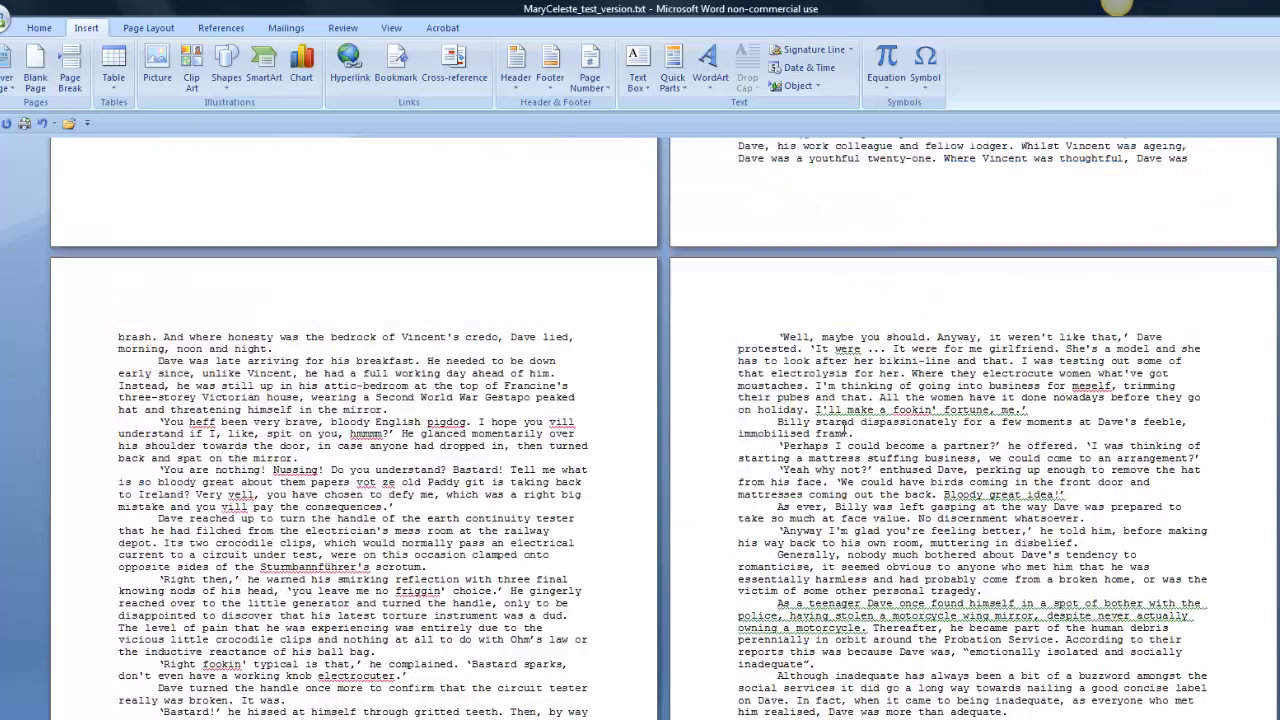
{"action": "scroll", "coordinate": [844, 427], "scroll_direction": "up", "scroll_amount": 18}
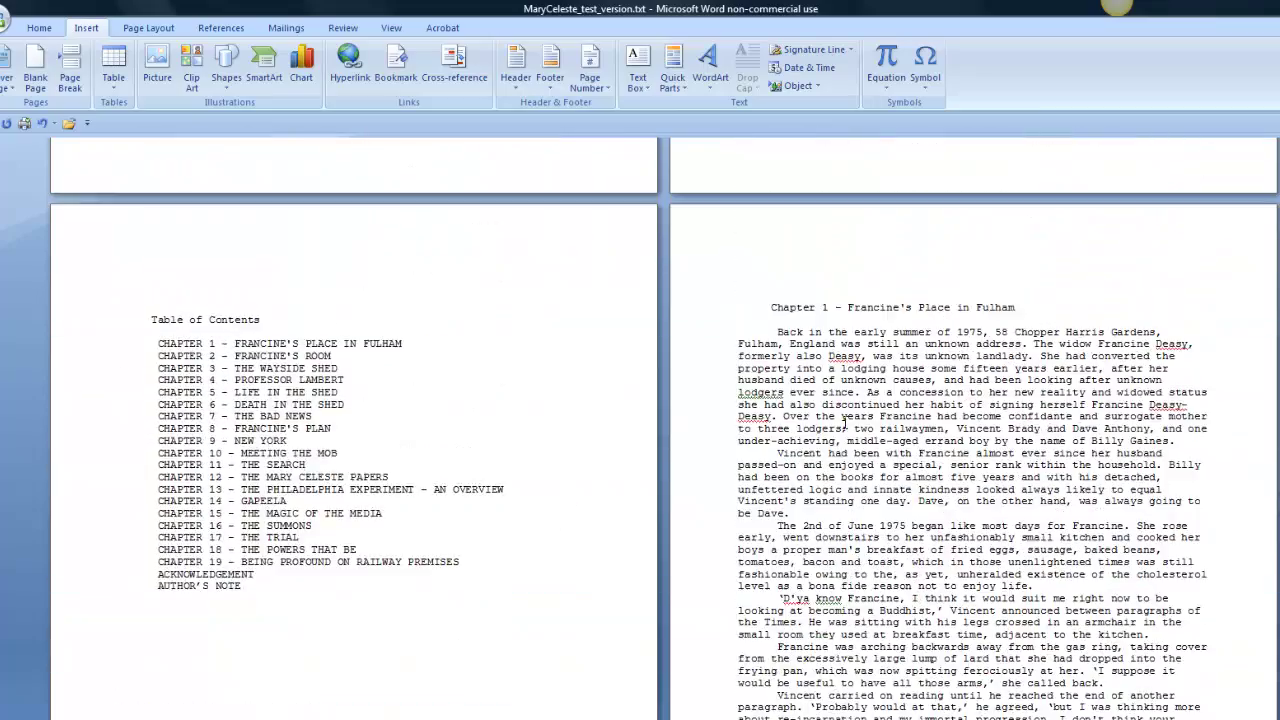
{"action": "scroll", "coordinate": [845, 425], "scroll_direction": "down", "scroll_amount": 15}
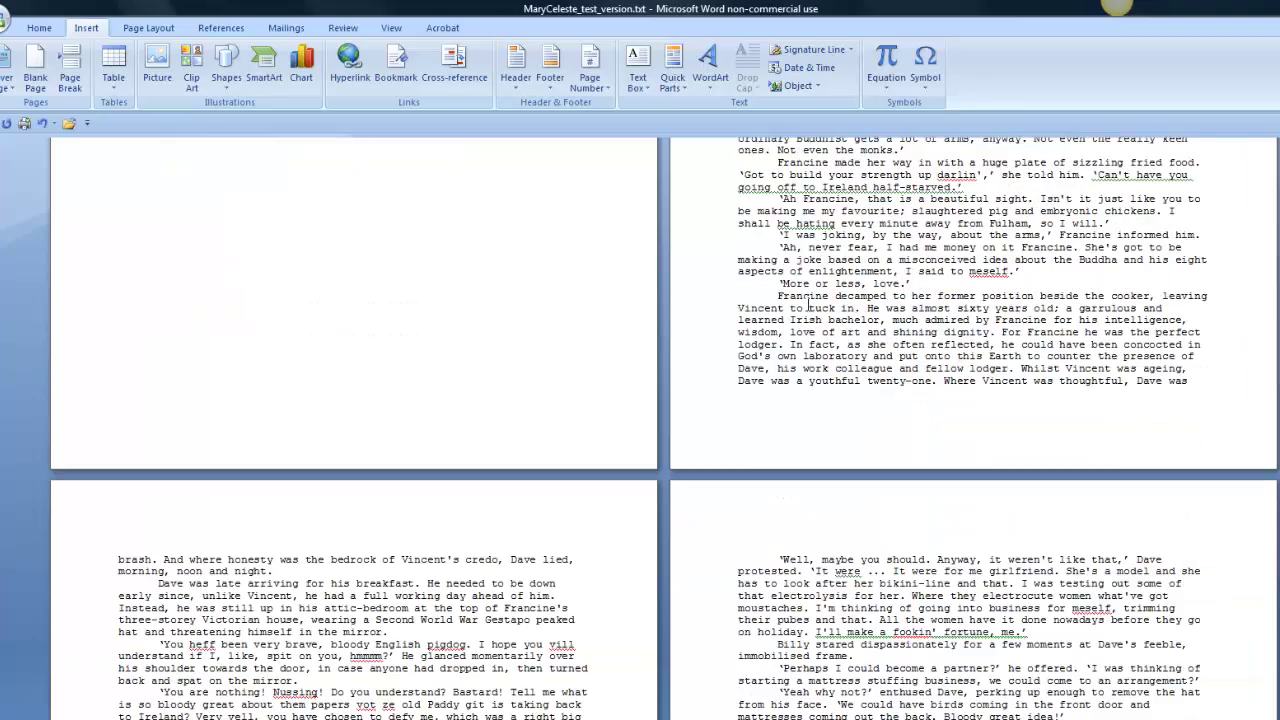
{"action": "scroll", "coordinate": [808, 304], "scroll_direction": "down", "scroll_amount": 9}
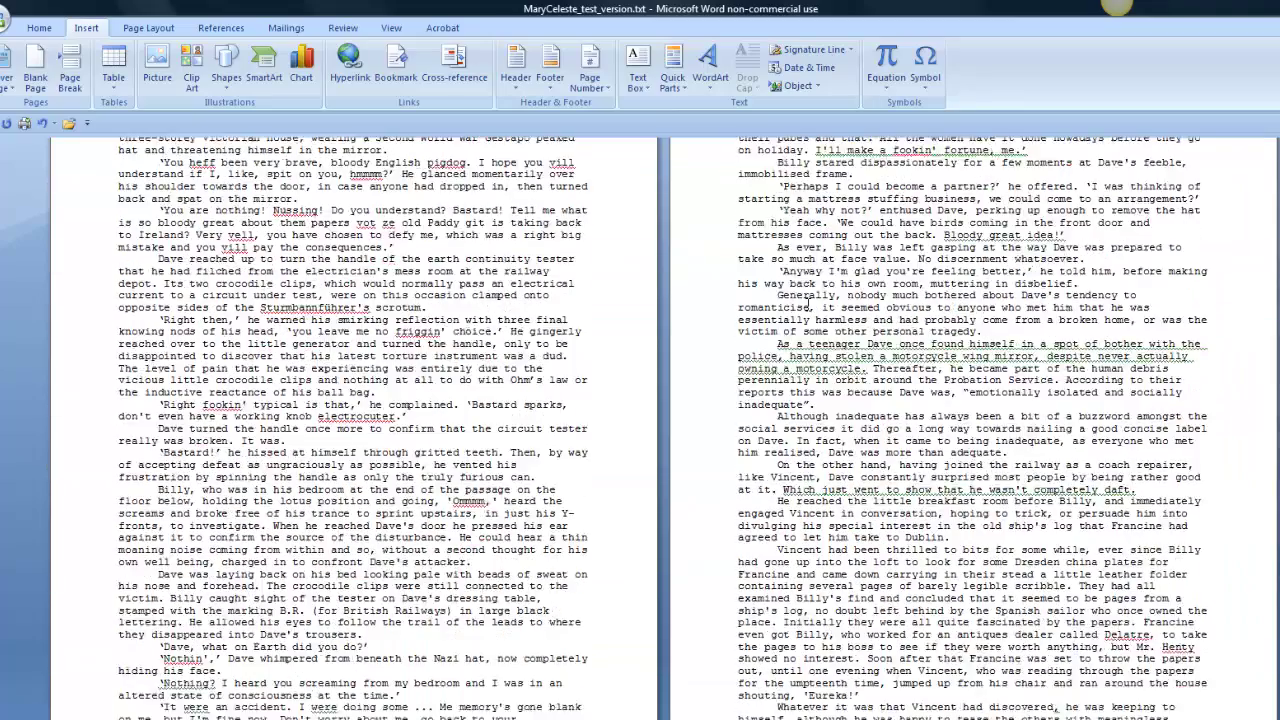
{"action": "scroll", "coordinate": [808, 306], "scroll_direction": "down", "scroll_amount": 3}
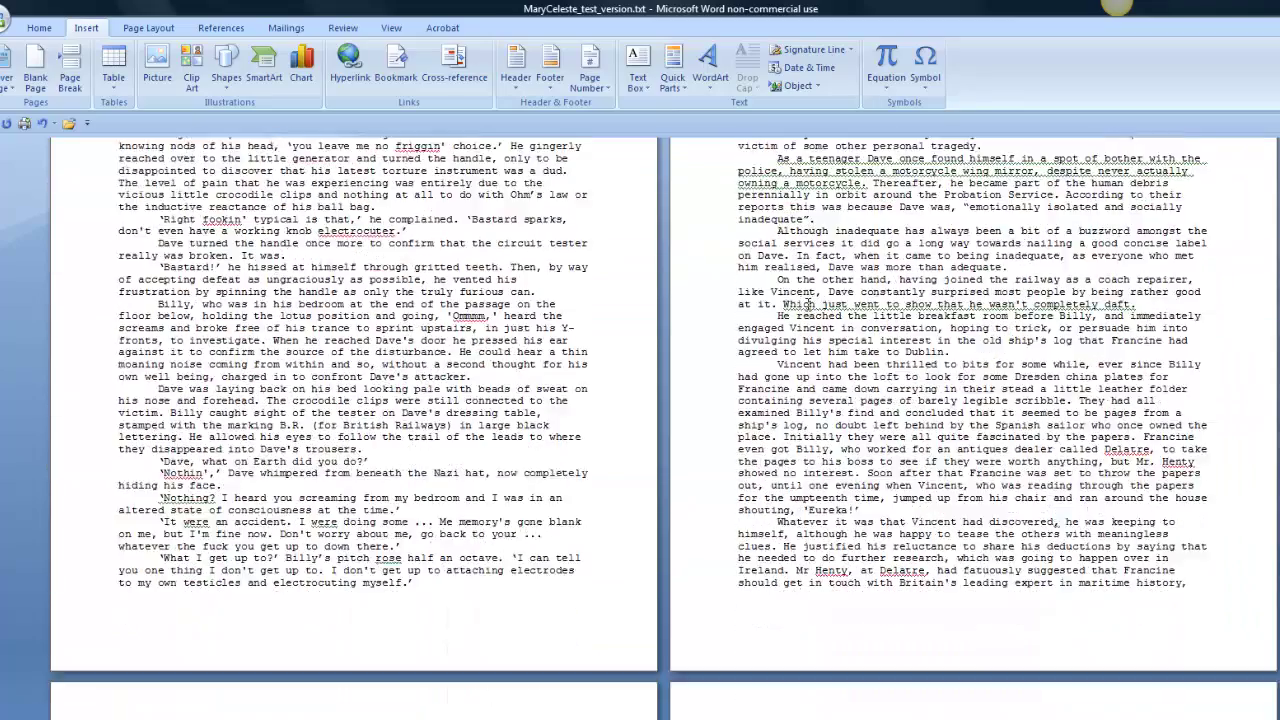
{"action": "scroll", "coordinate": [808, 306], "scroll_direction": "down", "scroll_amount": 3}
{"action": "scroll", "coordinate": [808, 306], "scroll_direction": "down", "scroll_amount": 12}
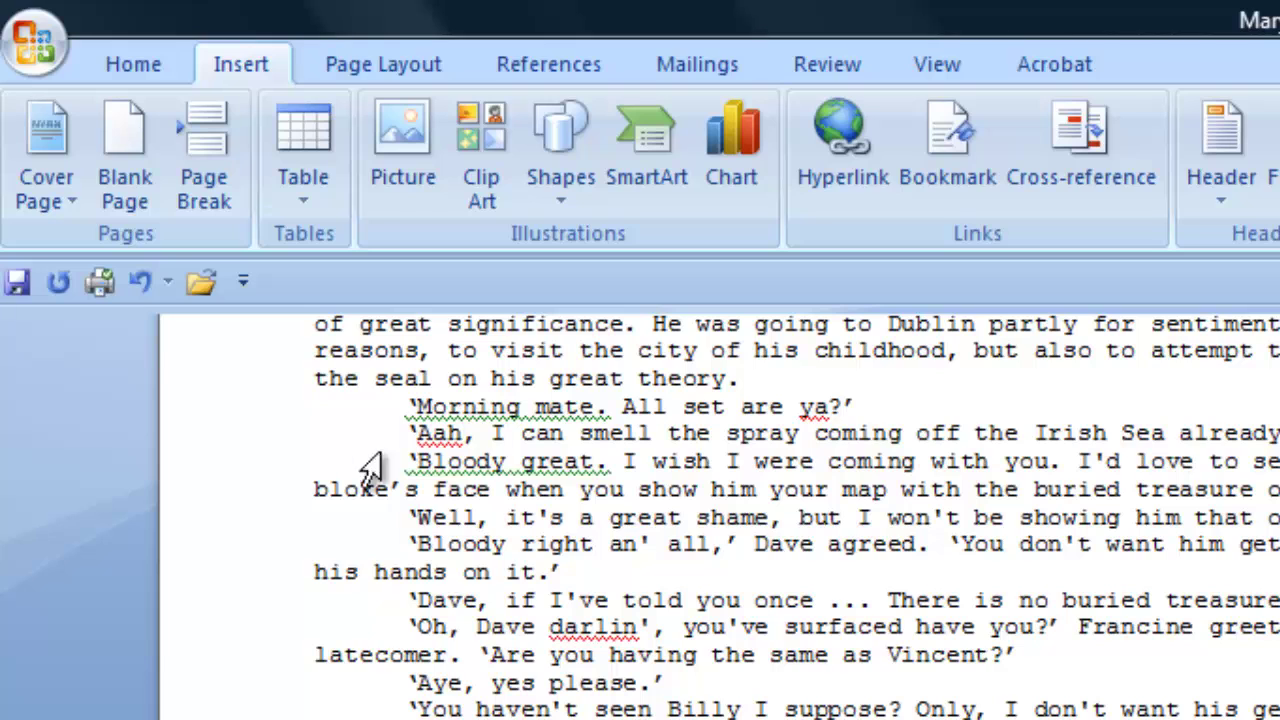
{"action": "left_click", "coordinate": [206, 150]}
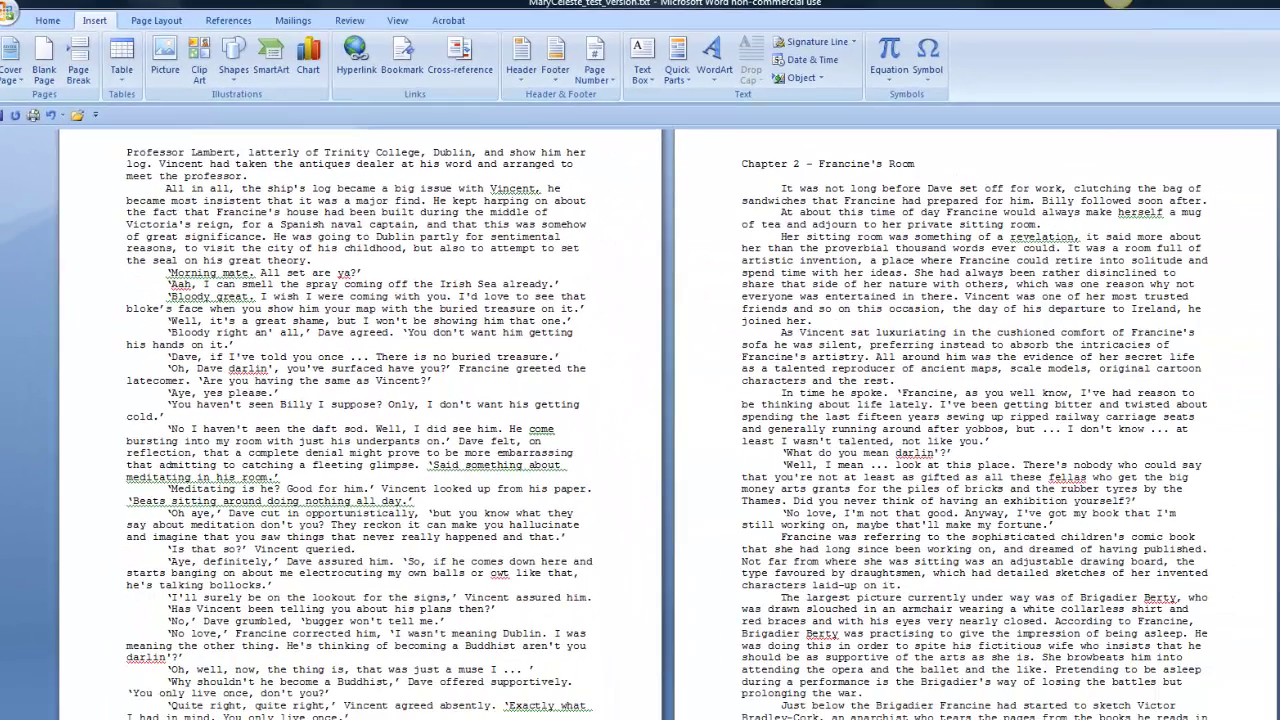
Step: Scroll to the top of the novel and review the title block through All Rights Reserved
{"action": "scroll", "coordinate": [668, 427], "scroll_direction": "up", "scroll_amount": 2}
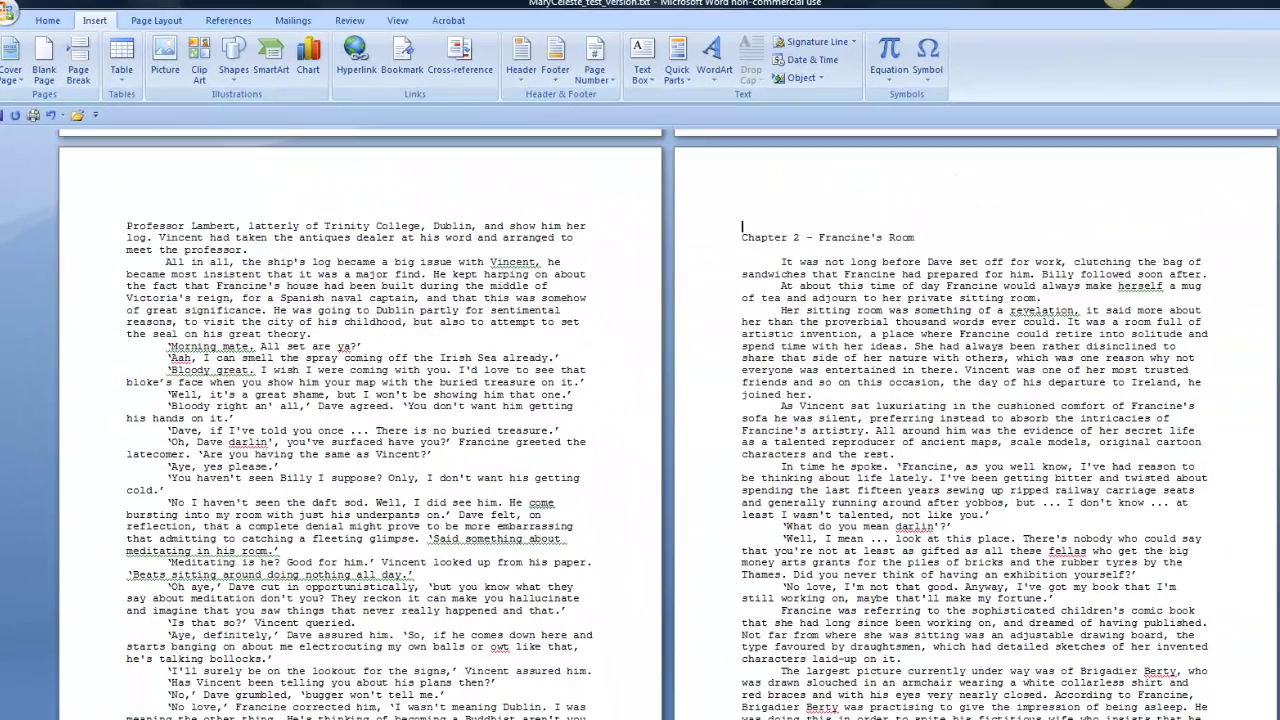
{"action": "left_click_drag", "start_coordinate": [1279, 184], "coordinate": [1279, 180]}
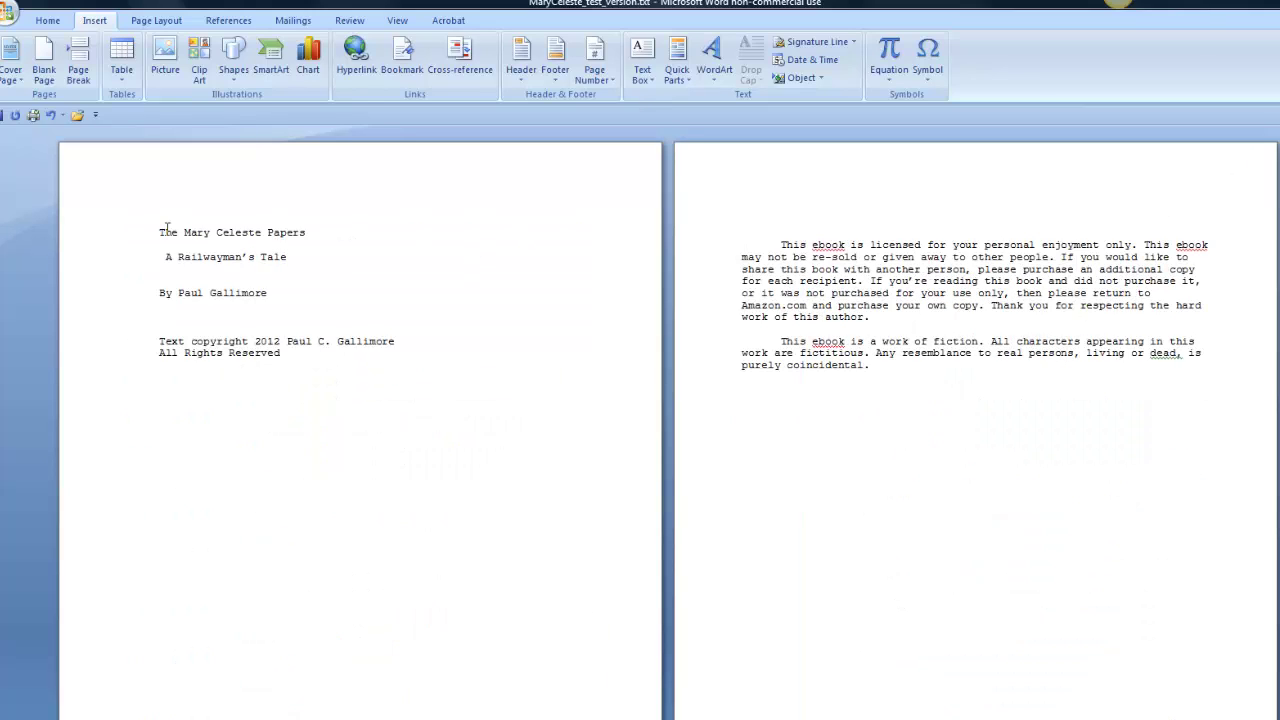
{"action": "left_click_drag", "start_coordinate": [159, 224], "coordinate": [376, 362]}
{"action": "left_click", "coordinate": [322, 292]}
{"action": "scroll", "coordinate": [584, 391], "scroll_direction": "down", "scroll_amount": 4}
{"action": "scroll", "coordinate": [584, 391], "scroll_direction": "down", "scroll_amount": 15}
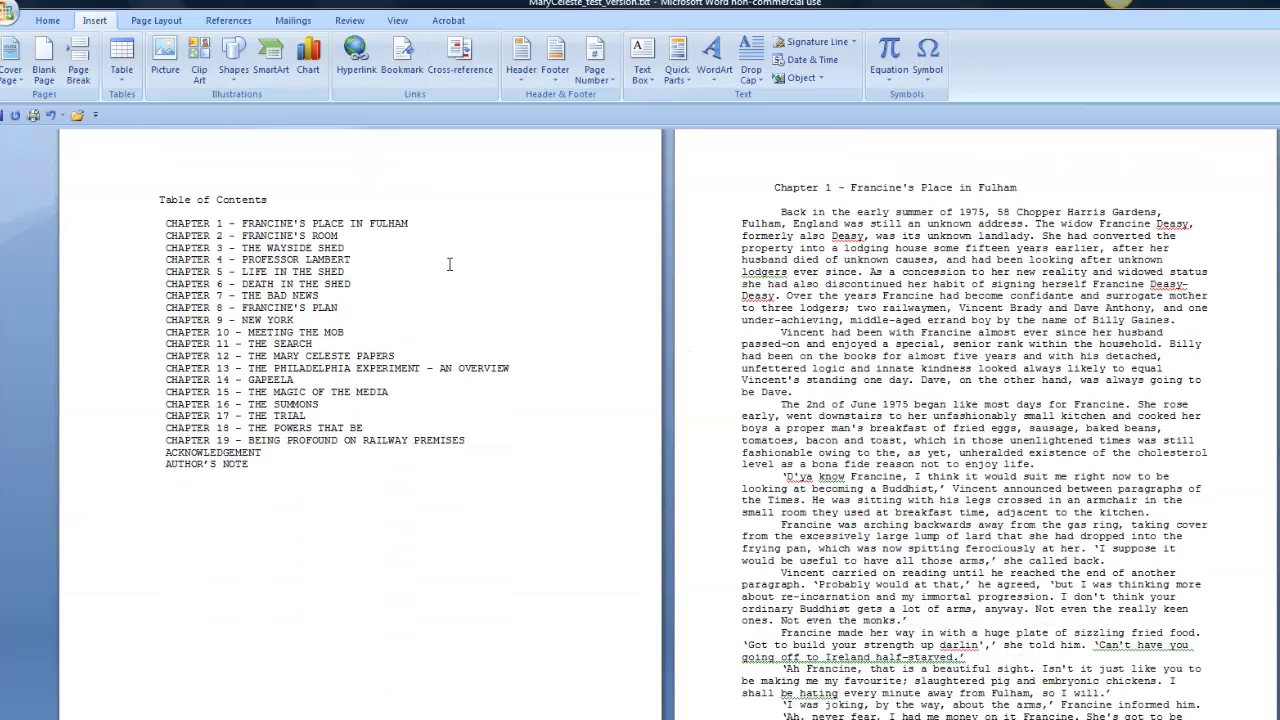
{"action": "scroll", "coordinate": [731, 388], "scroll_direction": "up", "scroll_amount": 5}
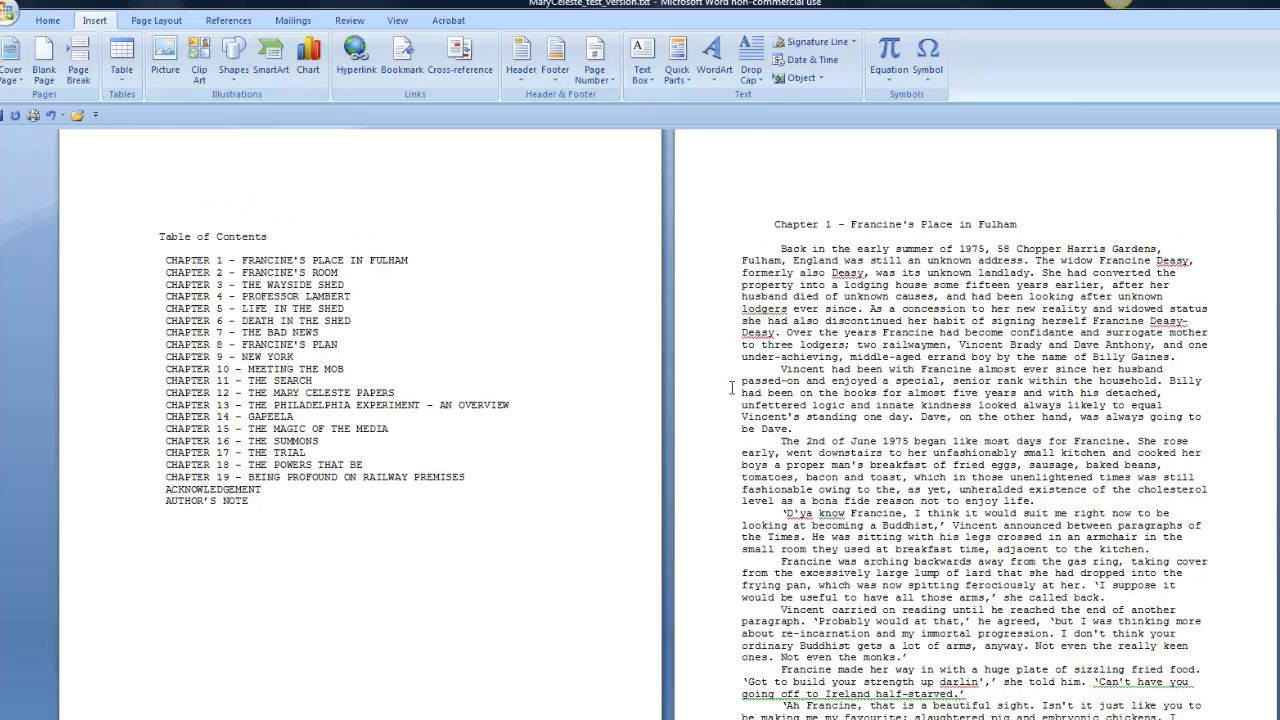
{"action": "scroll", "coordinate": [731, 388], "scroll_direction": "up", "scroll_amount": 11}
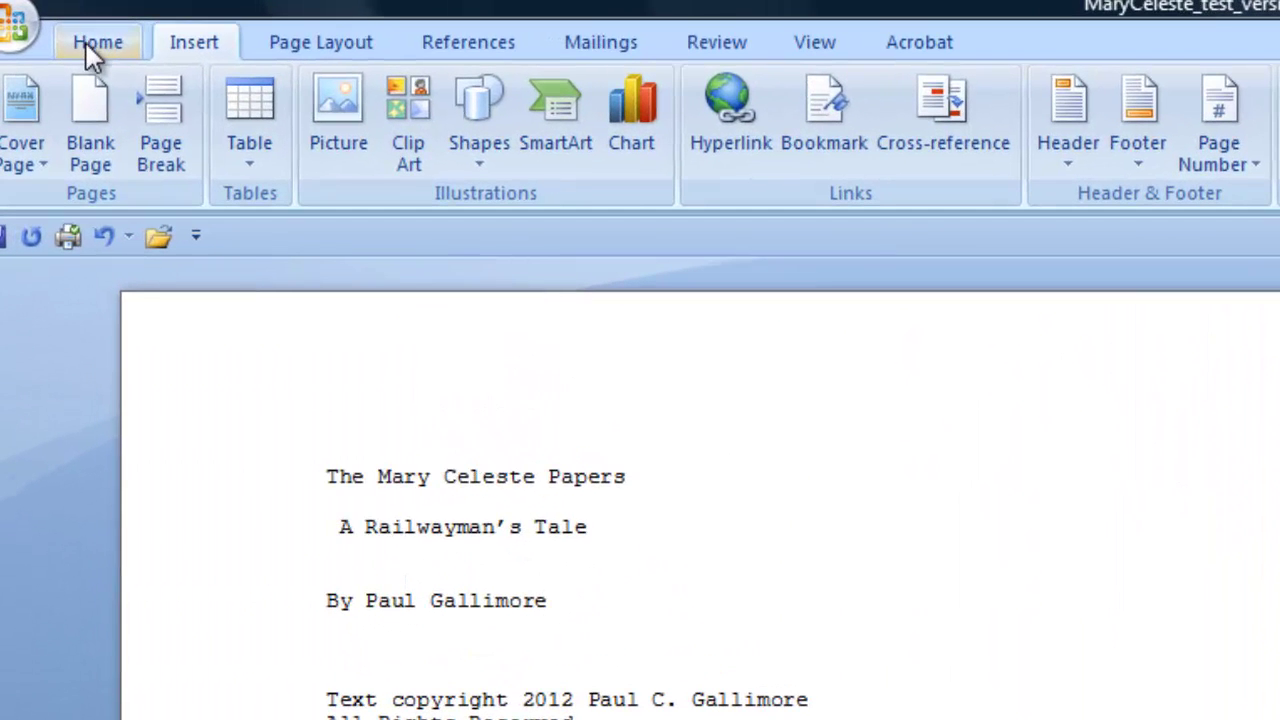
Step: Modify the Normal style to use Arial at 12 pt
{"action": "left_click", "coordinate": [91, 45]}
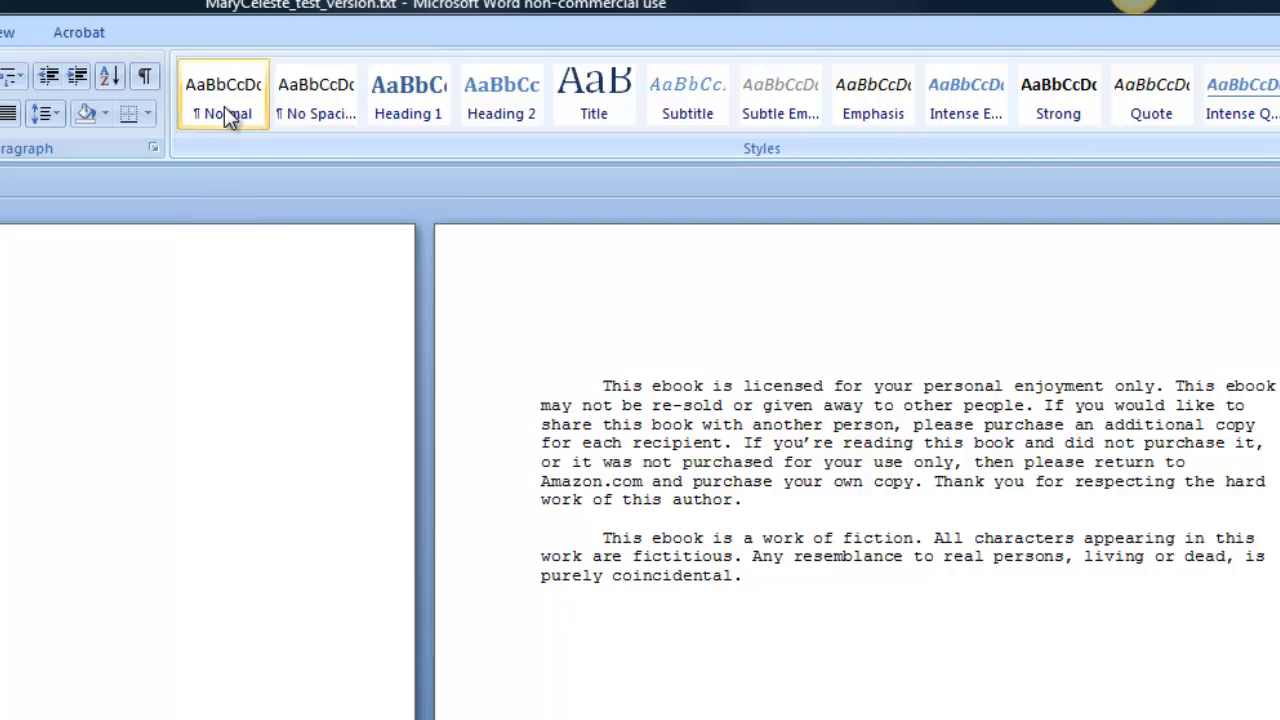
{"action": "right_click", "coordinate": [226, 110]}
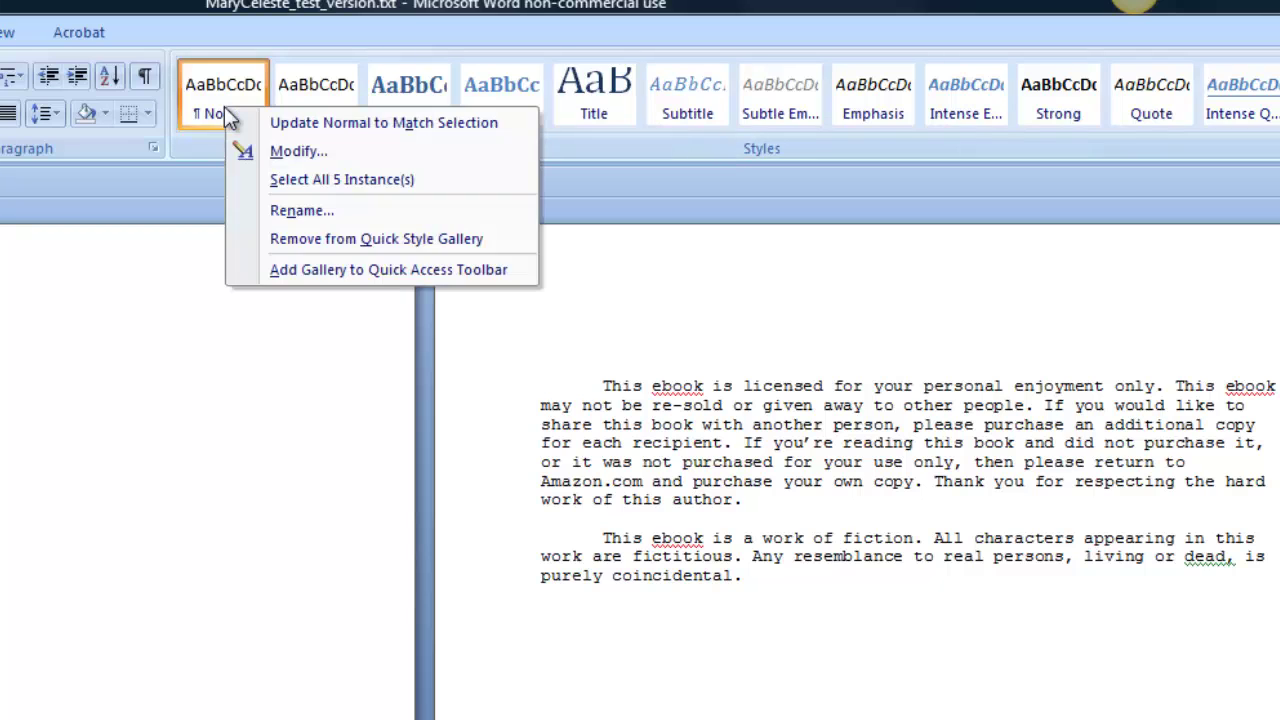
{"action": "left_click", "coordinate": [296, 151]}
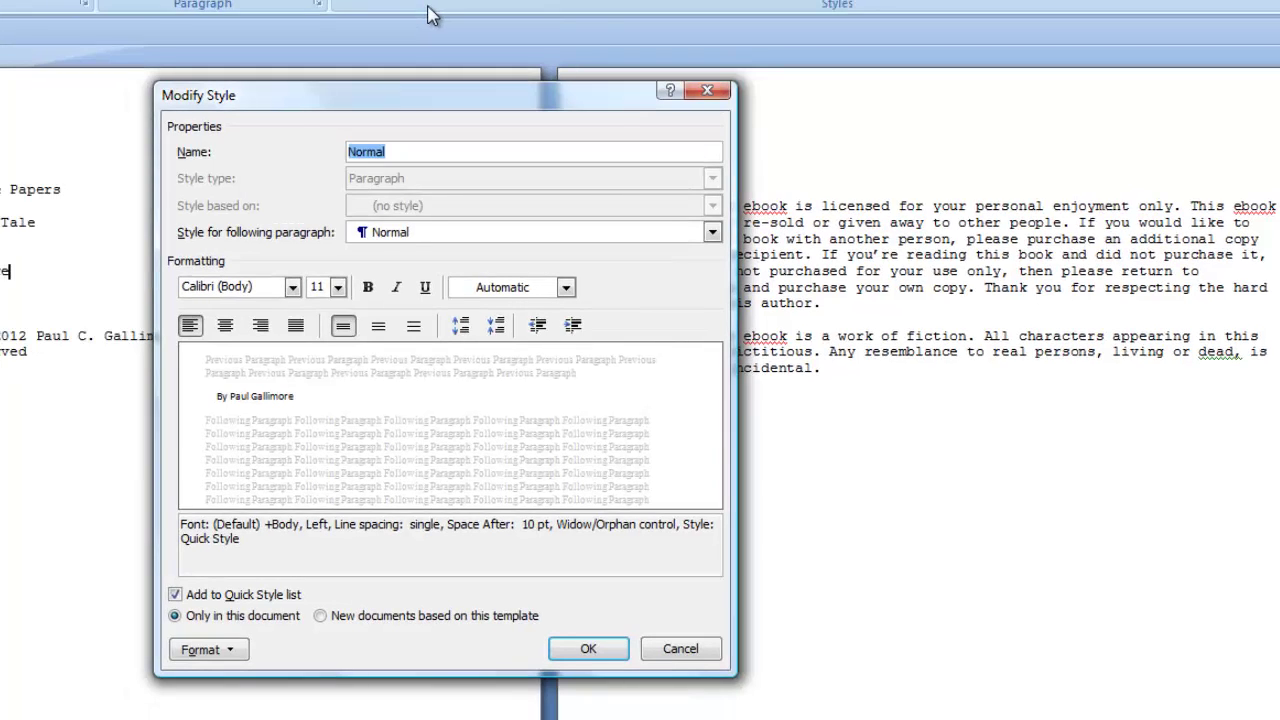
{"action": "left_click", "coordinate": [292, 287]}
{"action": "left_click", "coordinate": [143, 362]}
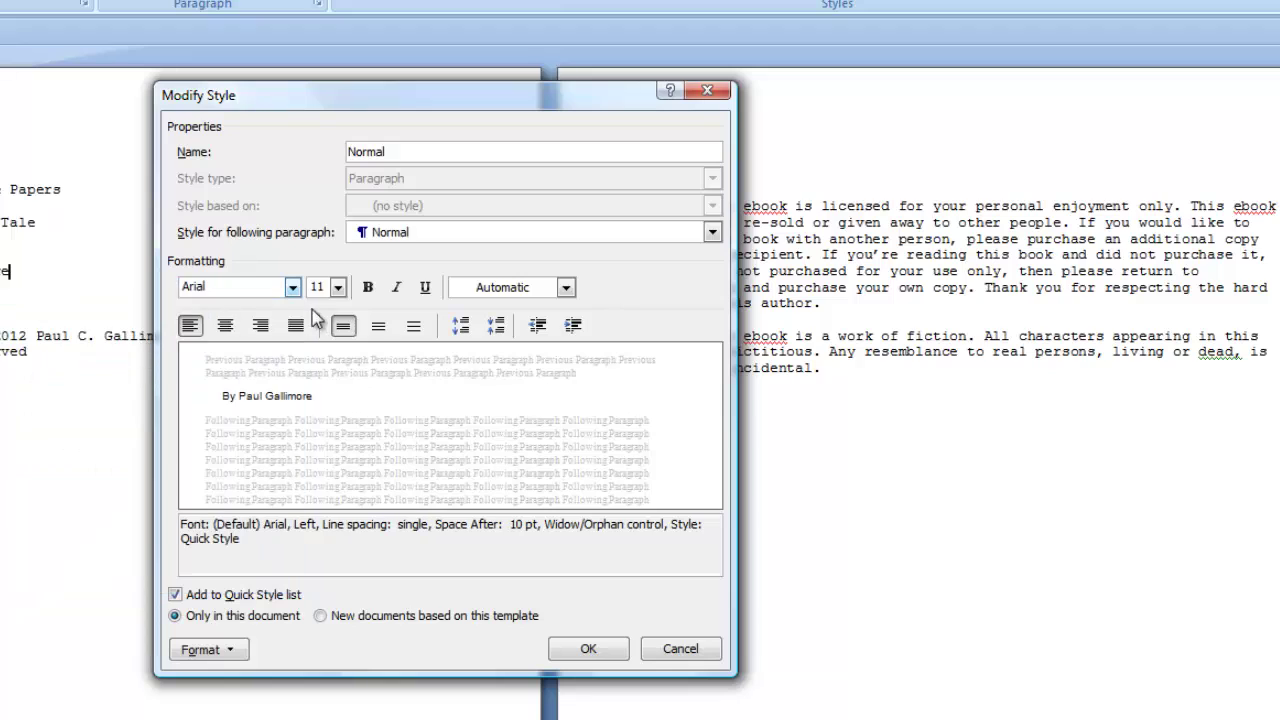
{"action": "left_click", "coordinate": [338, 287]}
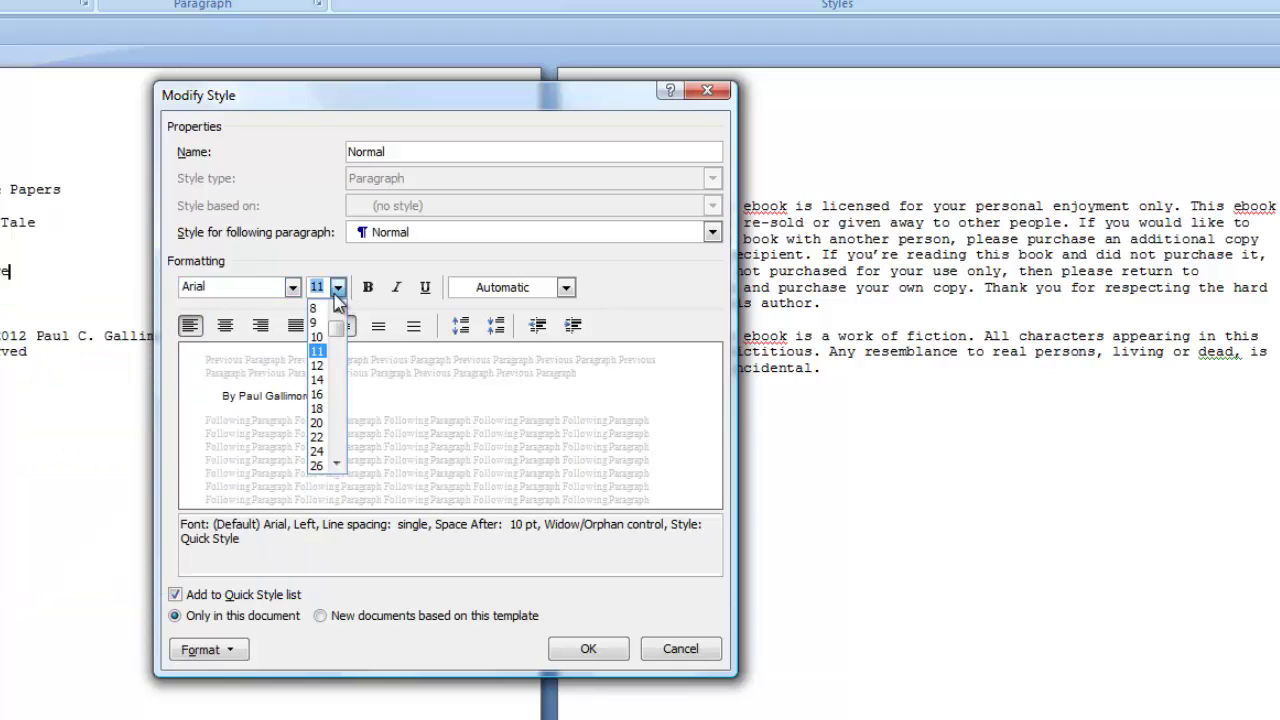
{"action": "left_click", "coordinate": [317, 366]}
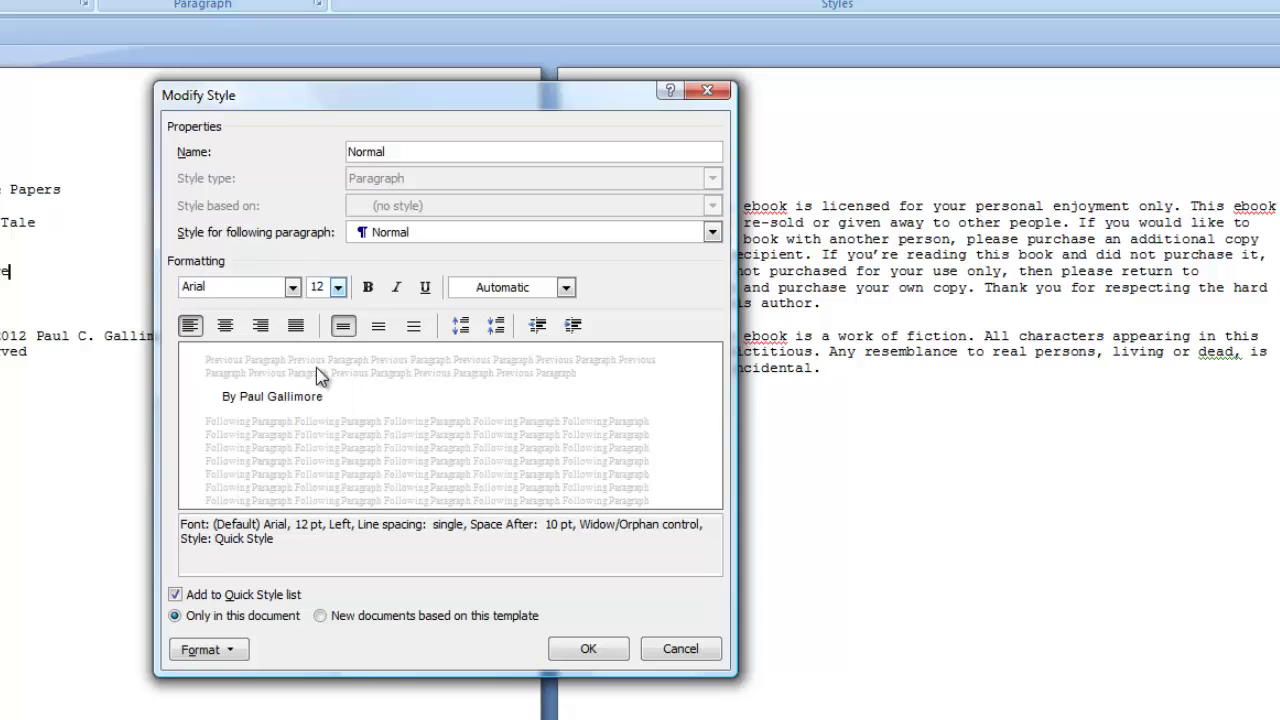
{"action": "left_click", "coordinate": [619, 648]}
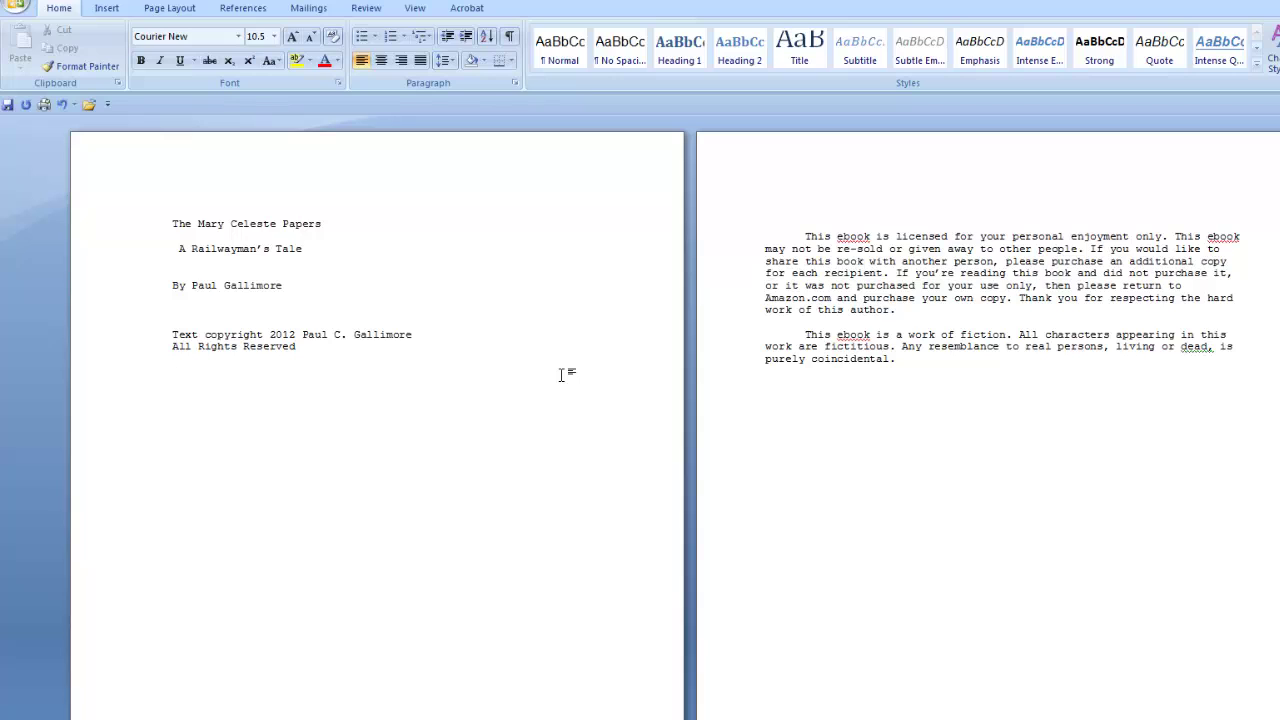
Step: Select the entire document with Ctrl+A and apply the Normal style to it
{"action": "key", "text": "ctrl+a"}
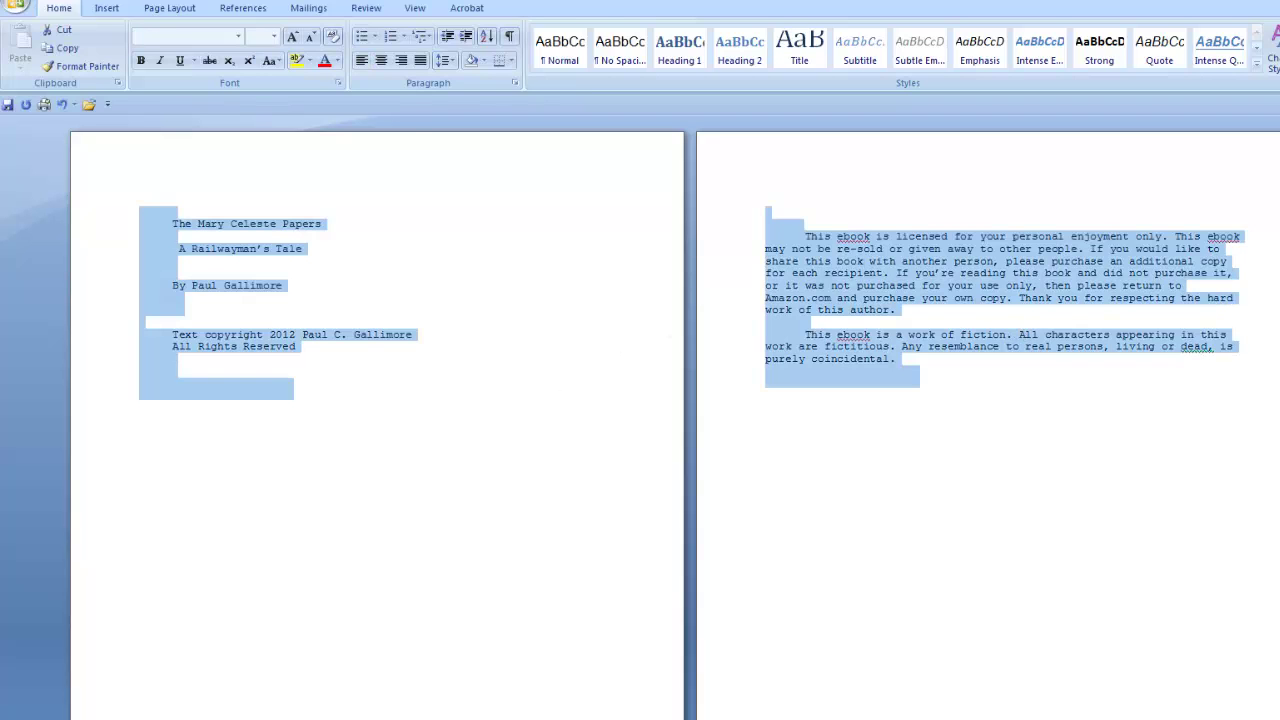
{"action": "scroll", "coordinate": [1167, 473], "scroll_direction": "down", "scroll_amount": 20}
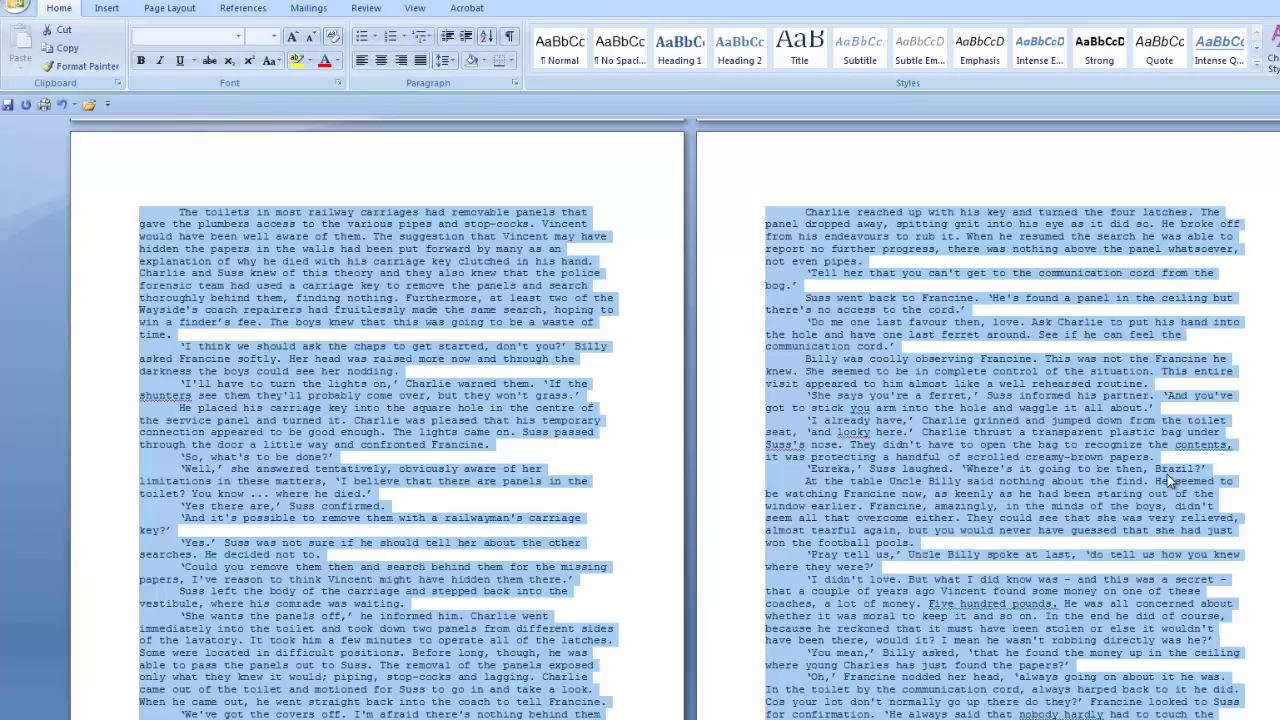
{"action": "scroll", "coordinate": [1168, 479], "scroll_direction": "down", "scroll_amount": 20}
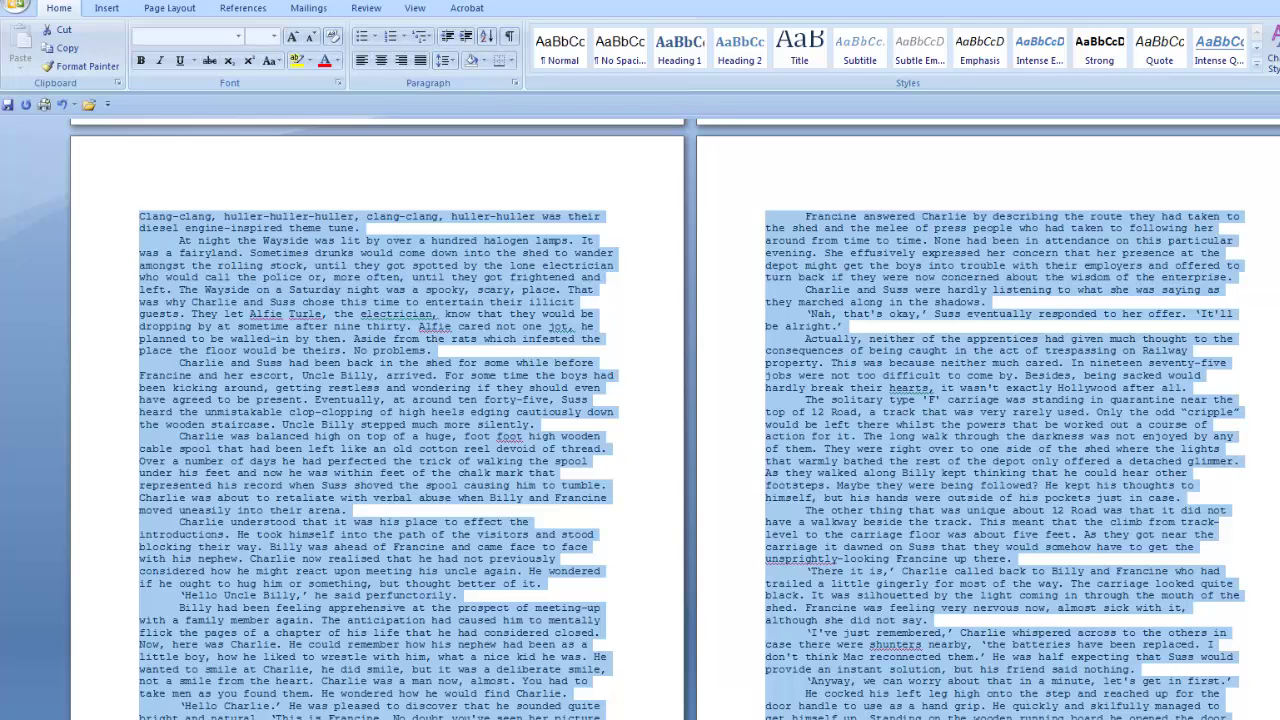
{"action": "scroll", "coordinate": [1274, 218], "scroll_direction": "up", "scroll_amount": 20}
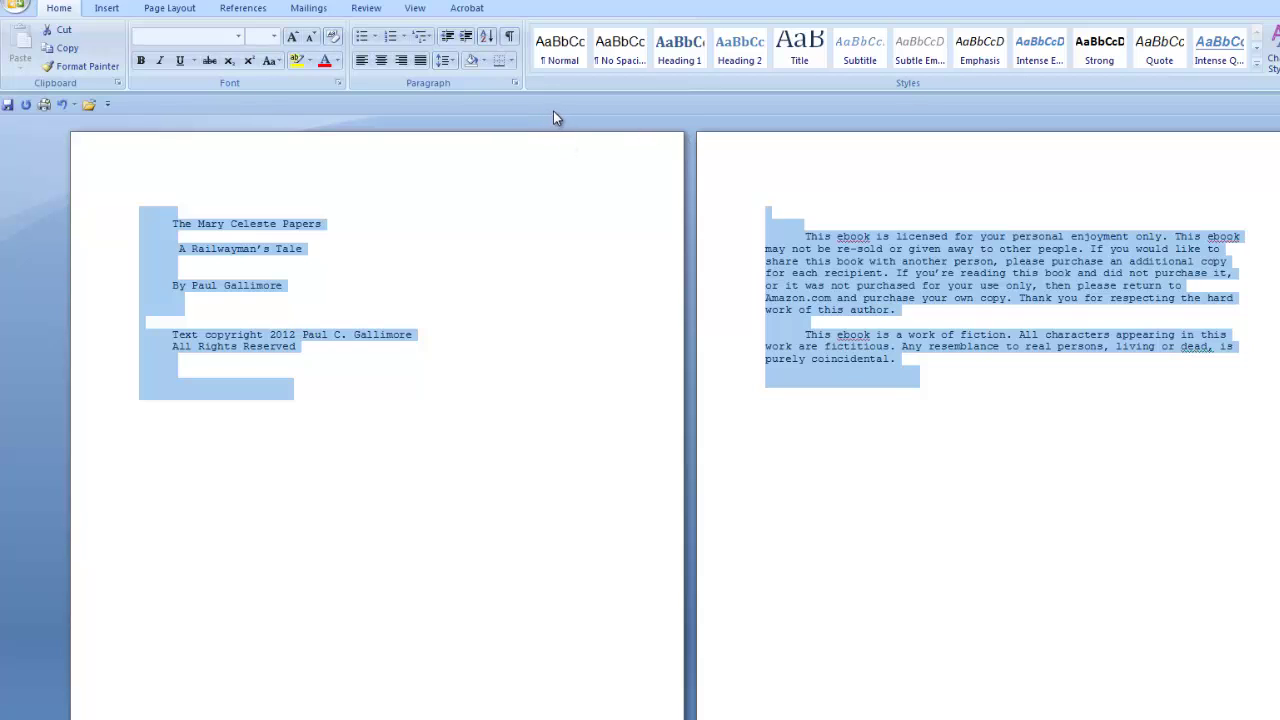
{"action": "left_click", "coordinate": [561, 50]}
{"action": "left_click", "coordinate": [532, 203]}
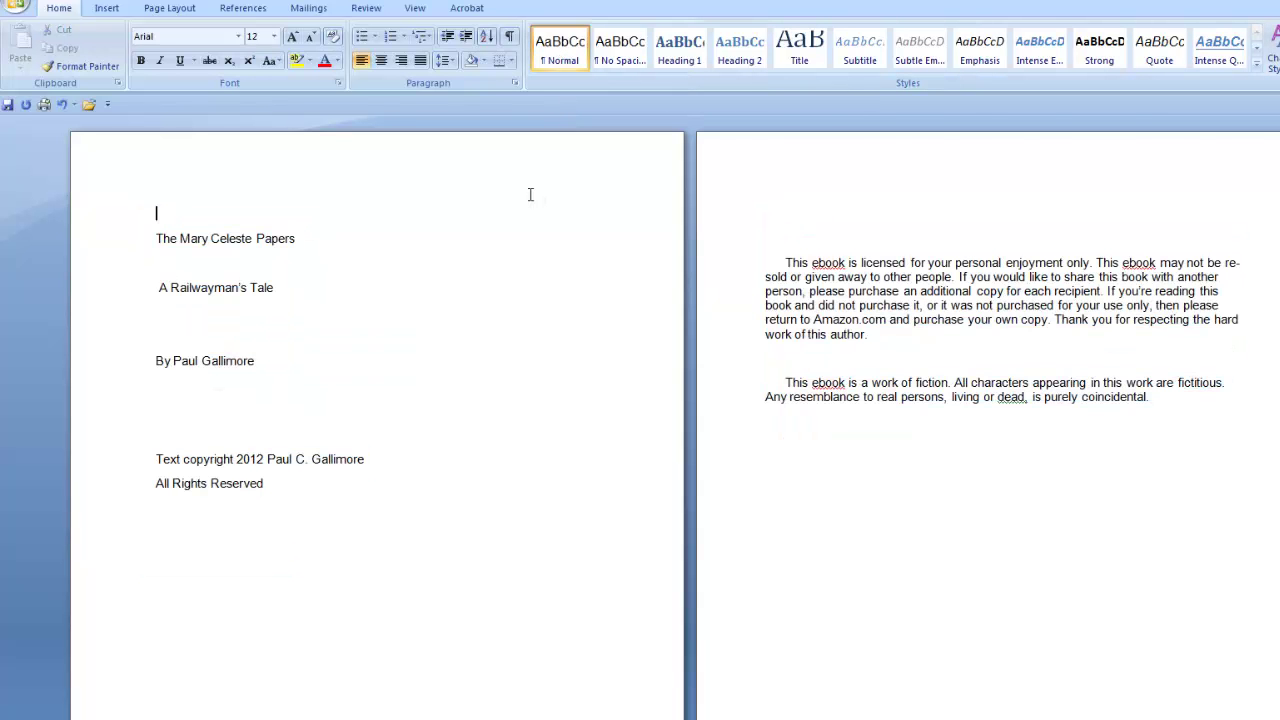
{"action": "scroll", "coordinate": [534, 199], "scroll_direction": "down", "scroll_amount": 14}
{"action": "scroll", "coordinate": [534, 199], "scroll_direction": "down", "scroll_amount": 15}
Step: Scroll to check the restyled text, then return to the top with Ctrl+Home
{"action": "scroll", "coordinate": [536, 200], "scroll_direction": "down", "scroll_amount": 9}
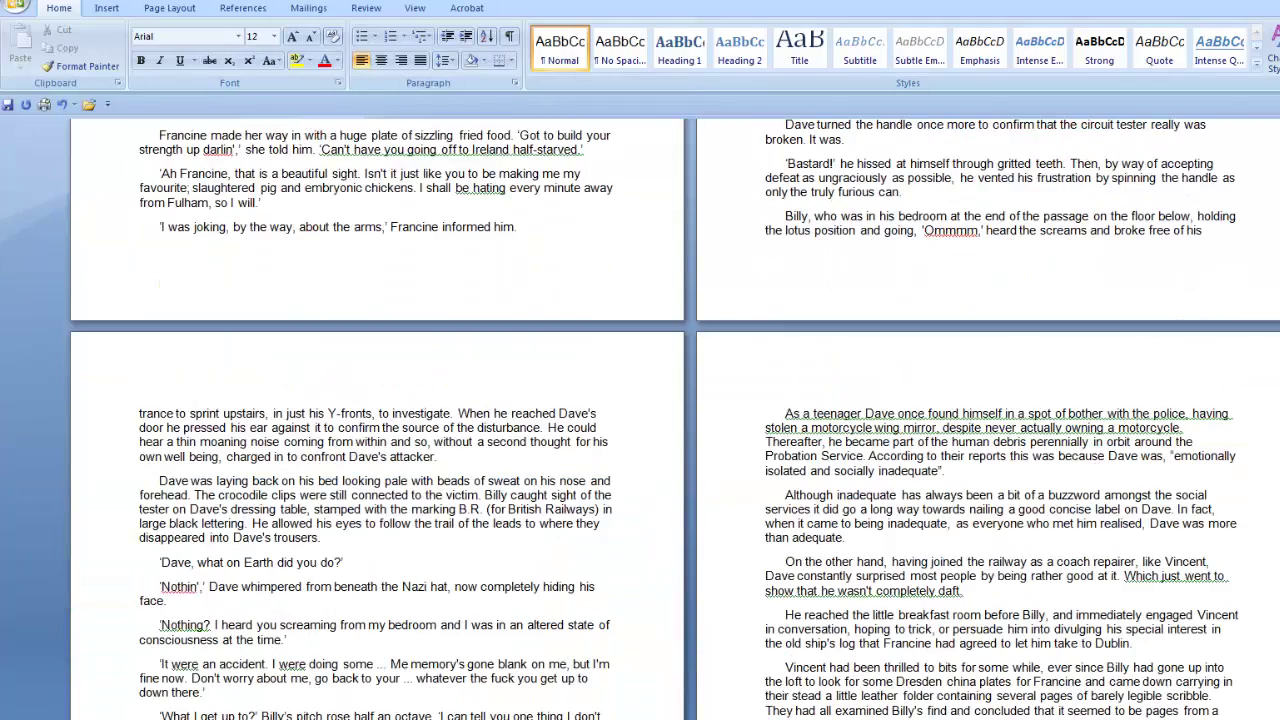
{"action": "key", "text": "ctrl+Home"}
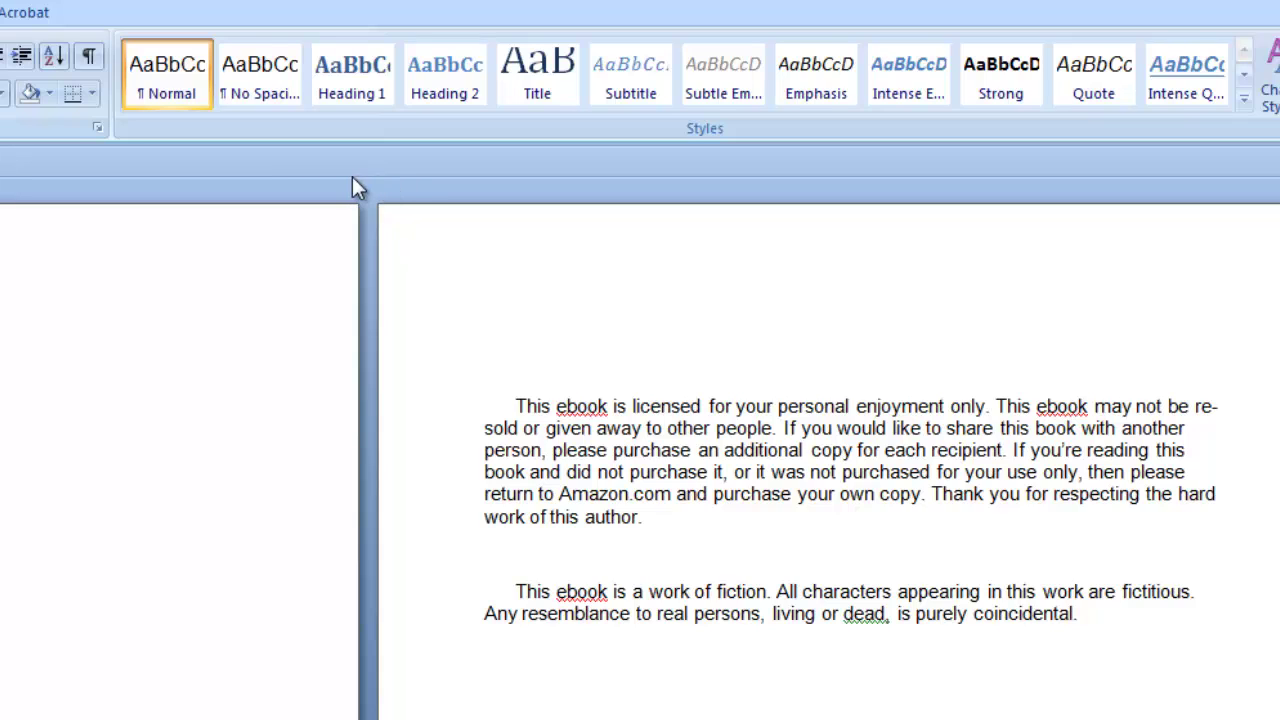
Step: Modify the Heading 1 style to Arial, keeping it 14 pt bold
{"action": "right_click", "coordinate": [361, 91]}
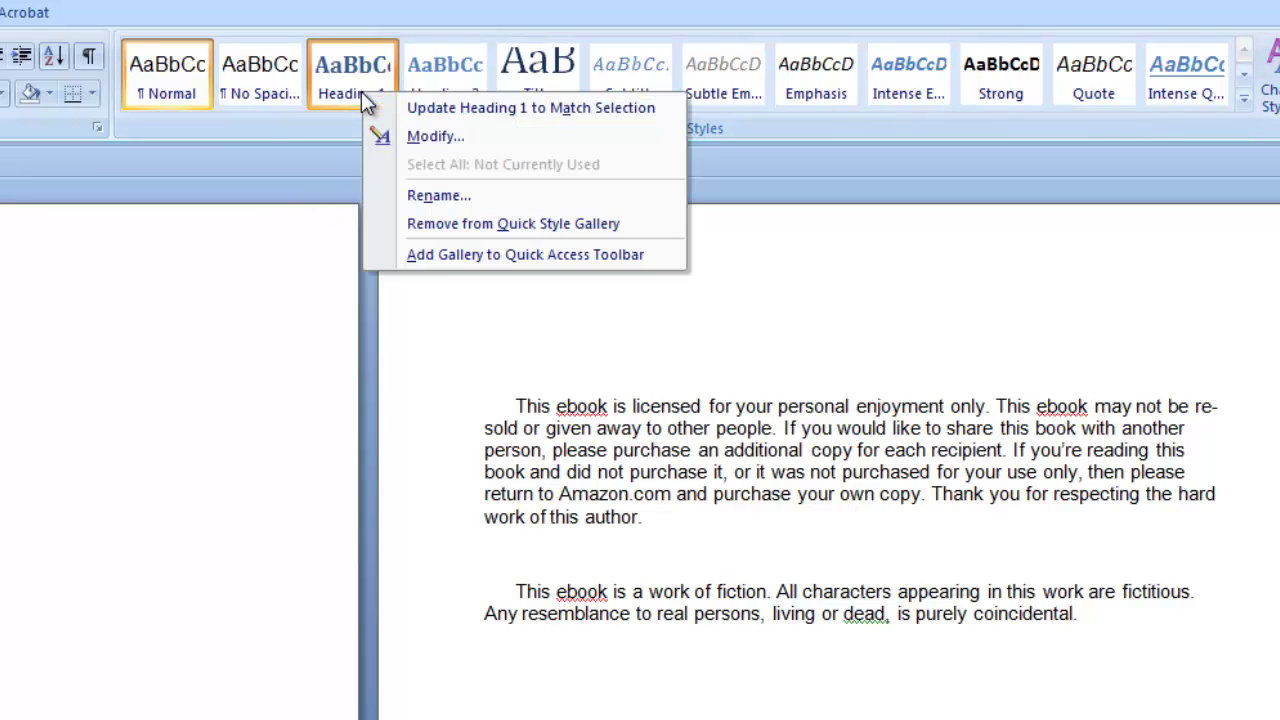
{"action": "left_click", "coordinate": [424, 140]}
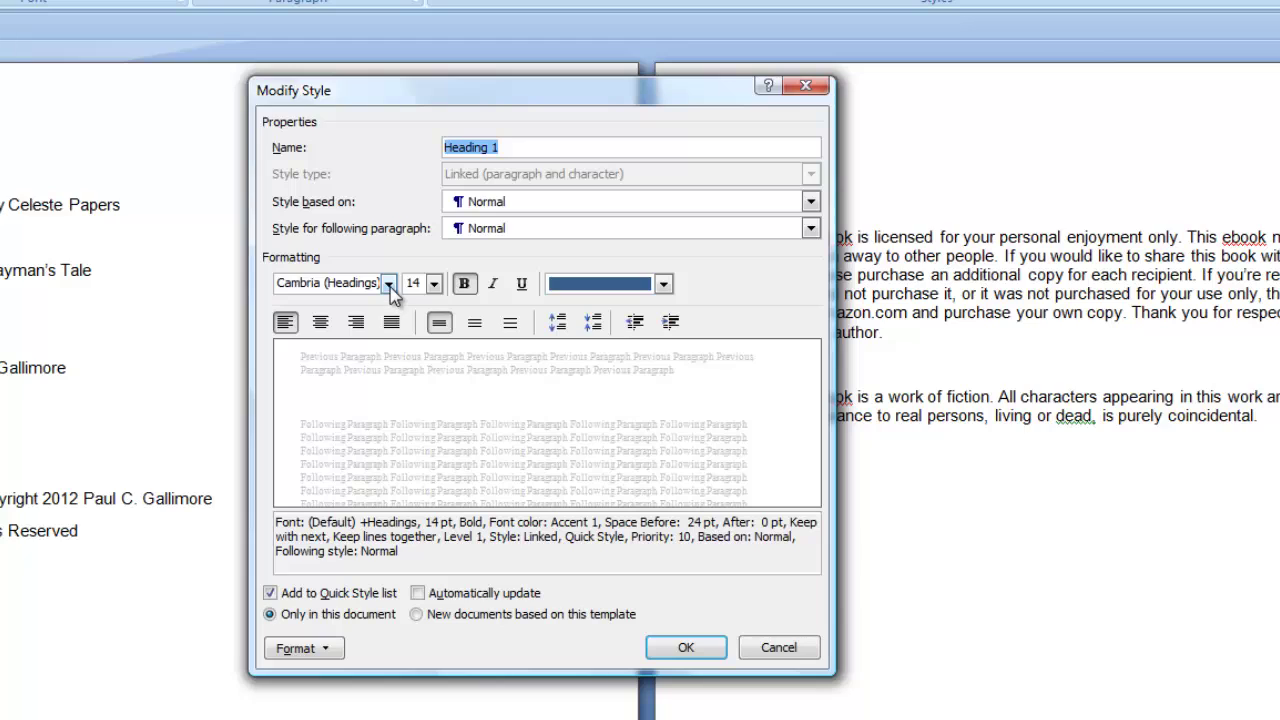
{"action": "left_click", "coordinate": [389, 284]}
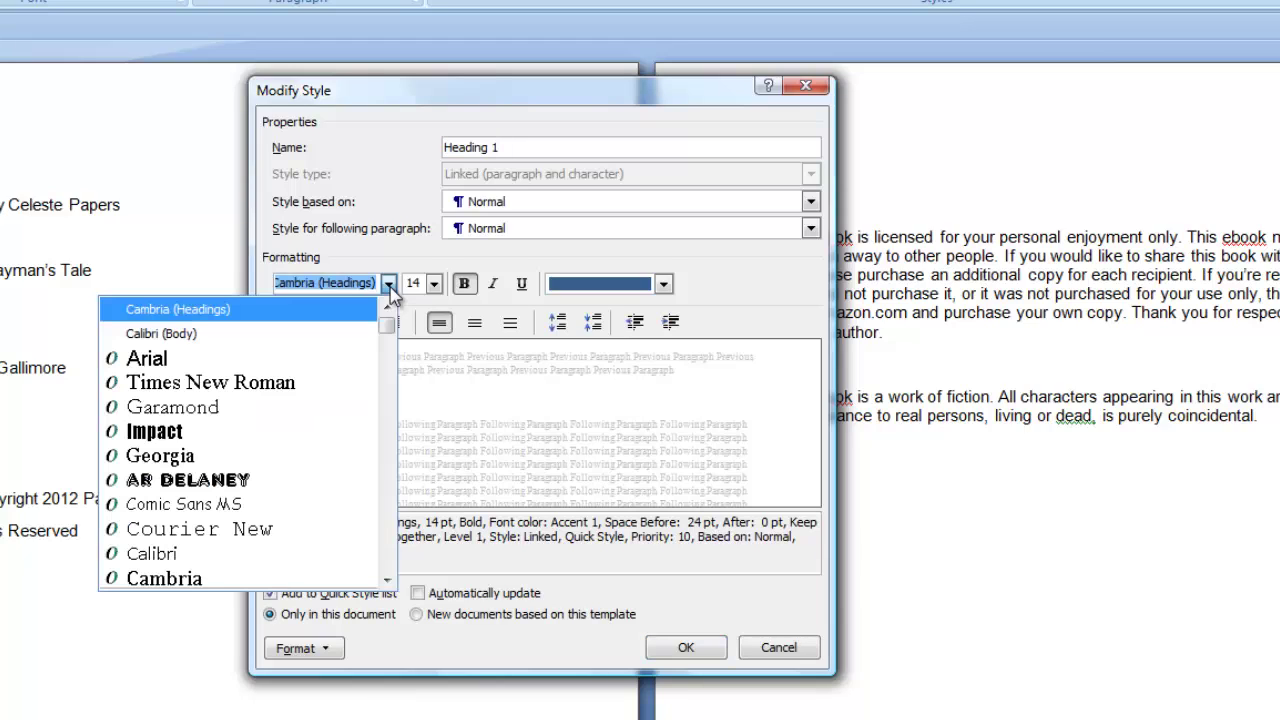
{"action": "left_click", "coordinate": [261, 358]}
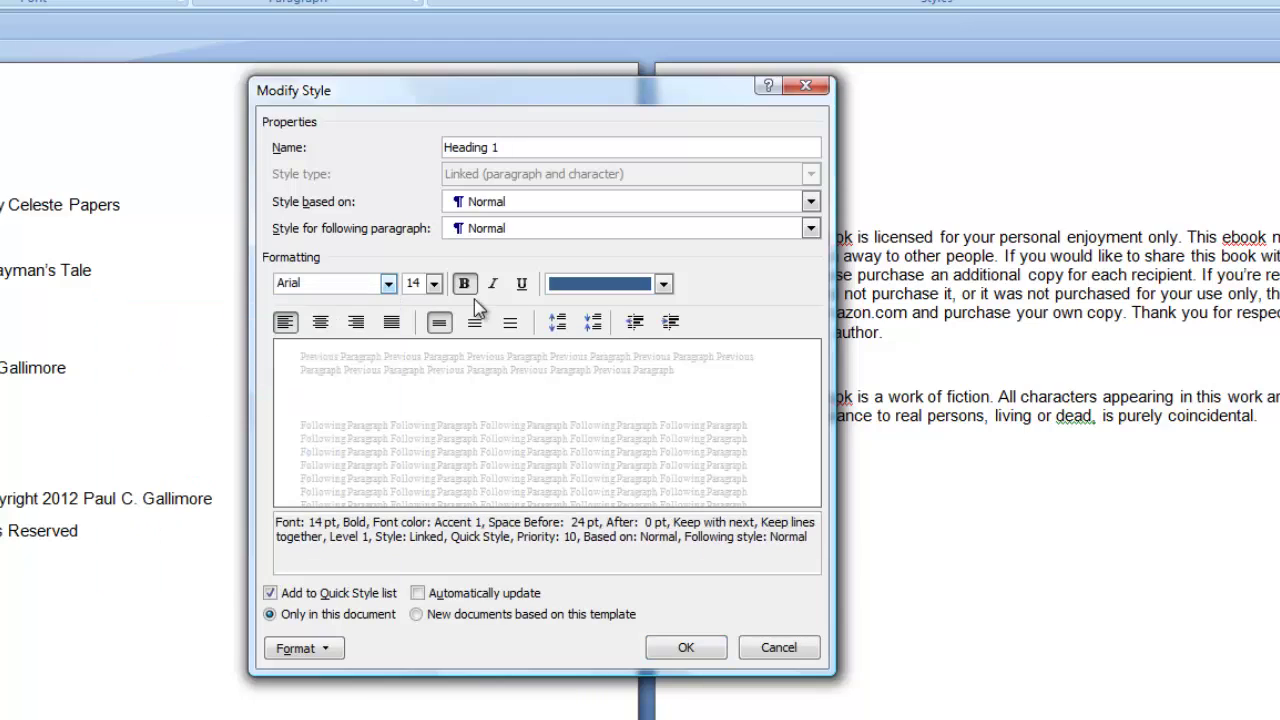
{"action": "double_click", "coordinate": [413, 284]}
{"action": "left_click", "coordinate": [464, 284]}
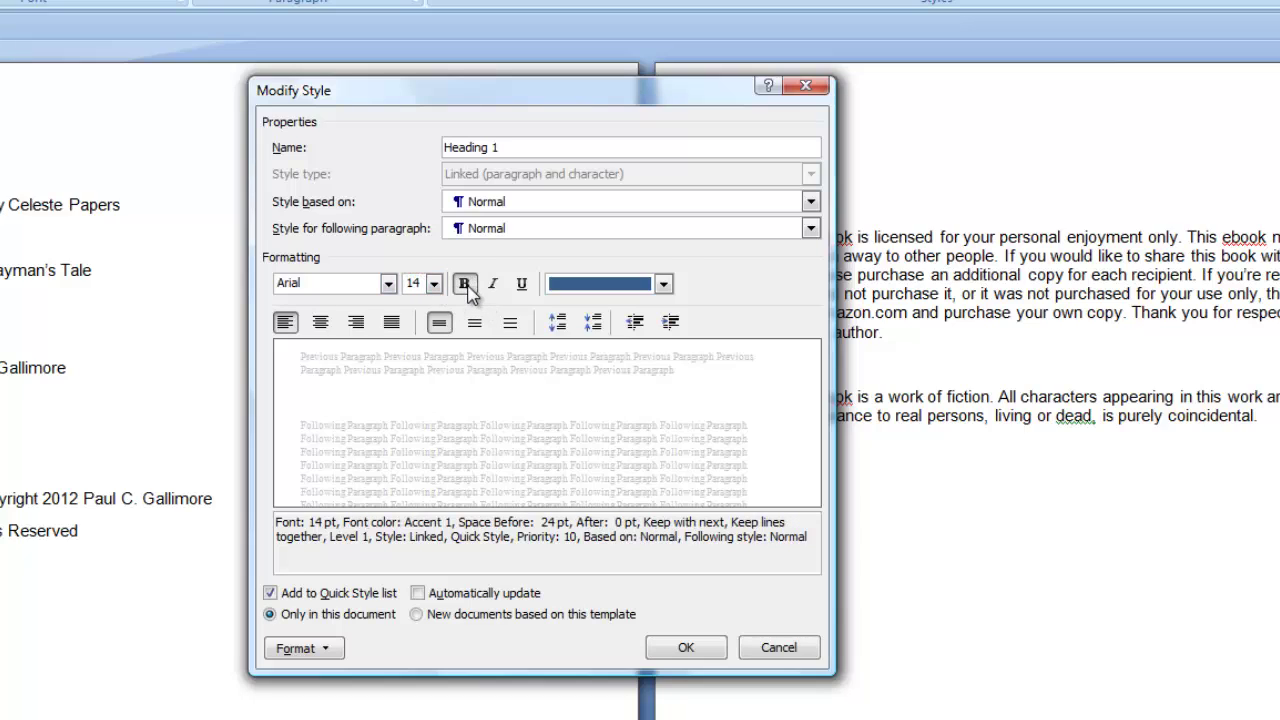
{"action": "left_click", "coordinate": [464, 284]}
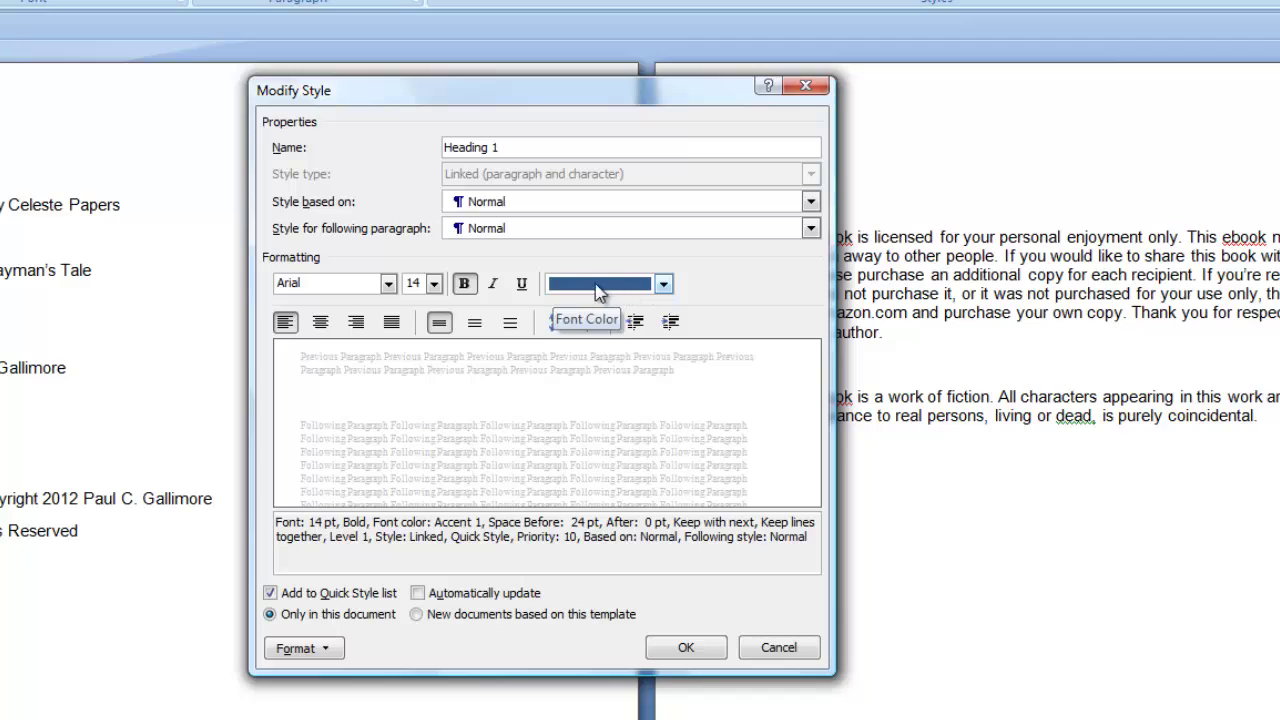
{"action": "left_click", "coordinate": [686, 646]}
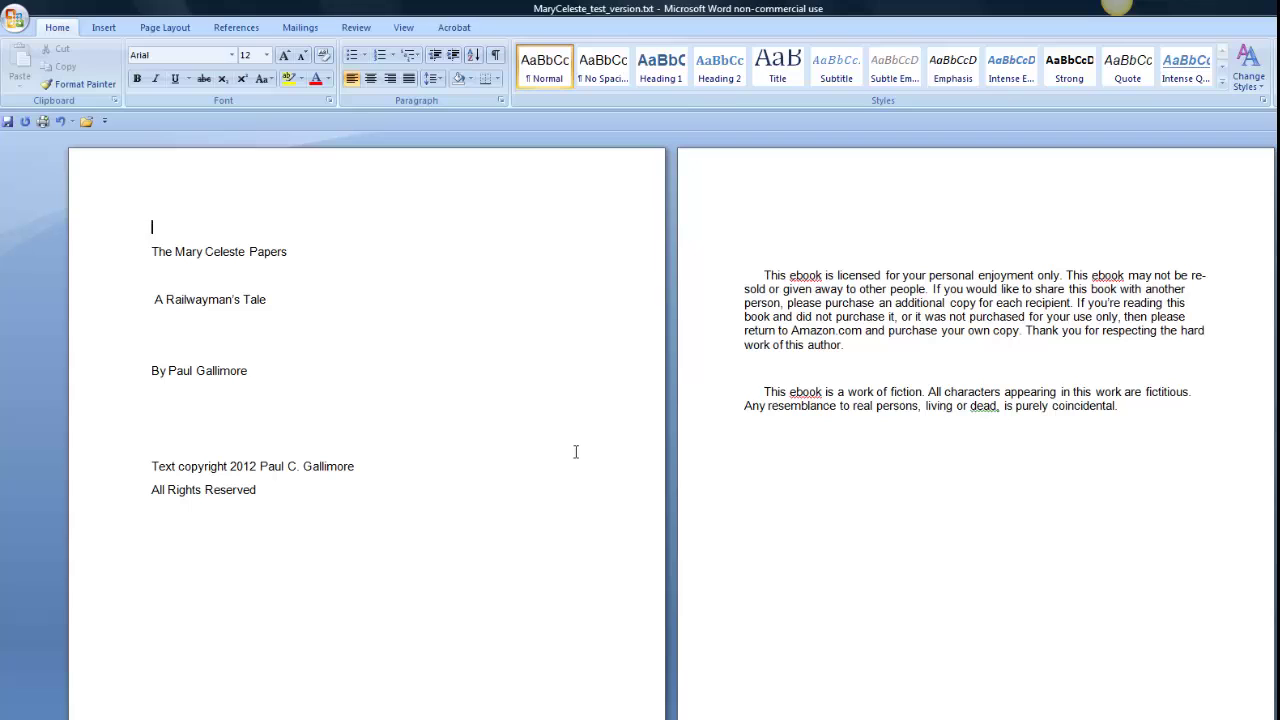
Step: Select the typed chapter lines under the Table of Contents heading and delete them
{"action": "left_click", "coordinate": [300, 256]}
{"action": "left_click_drag", "start_coordinate": [272, 256], "coordinate": [200, 256]}
{"action": "left_click", "coordinate": [340, 271]}
{"action": "scroll", "coordinate": [477, 408], "scroll_direction": "down", "scroll_amount": 2}
{"action": "scroll", "coordinate": [478, 408], "scroll_direction": "down", "scroll_amount": 10}
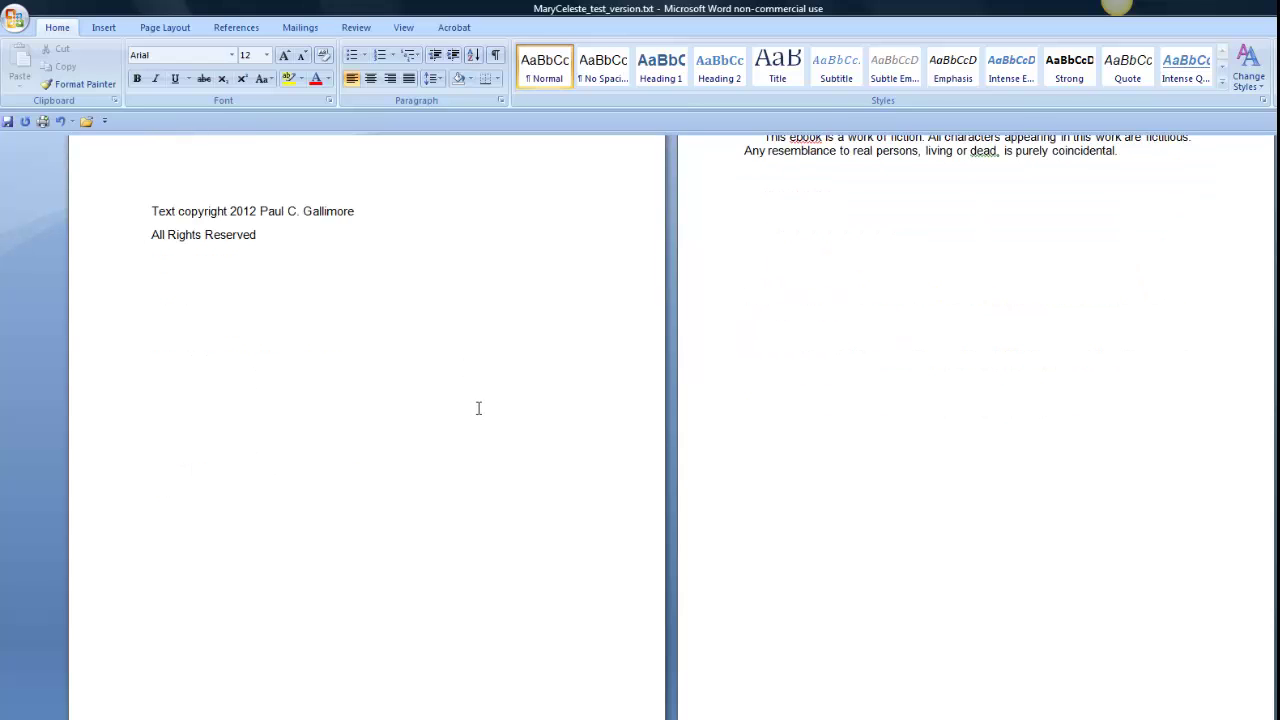
{"action": "scroll", "coordinate": [478, 408], "scroll_direction": "down", "scroll_amount": 10}
{"action": "scroll", "coordinate": [478, 408], "scroll_direction": "up", "scroll_amount": 3}
{"action": "scroll", "coordinate": [478, 408], "scroll_direction": "up", "scroll_amount": 3}
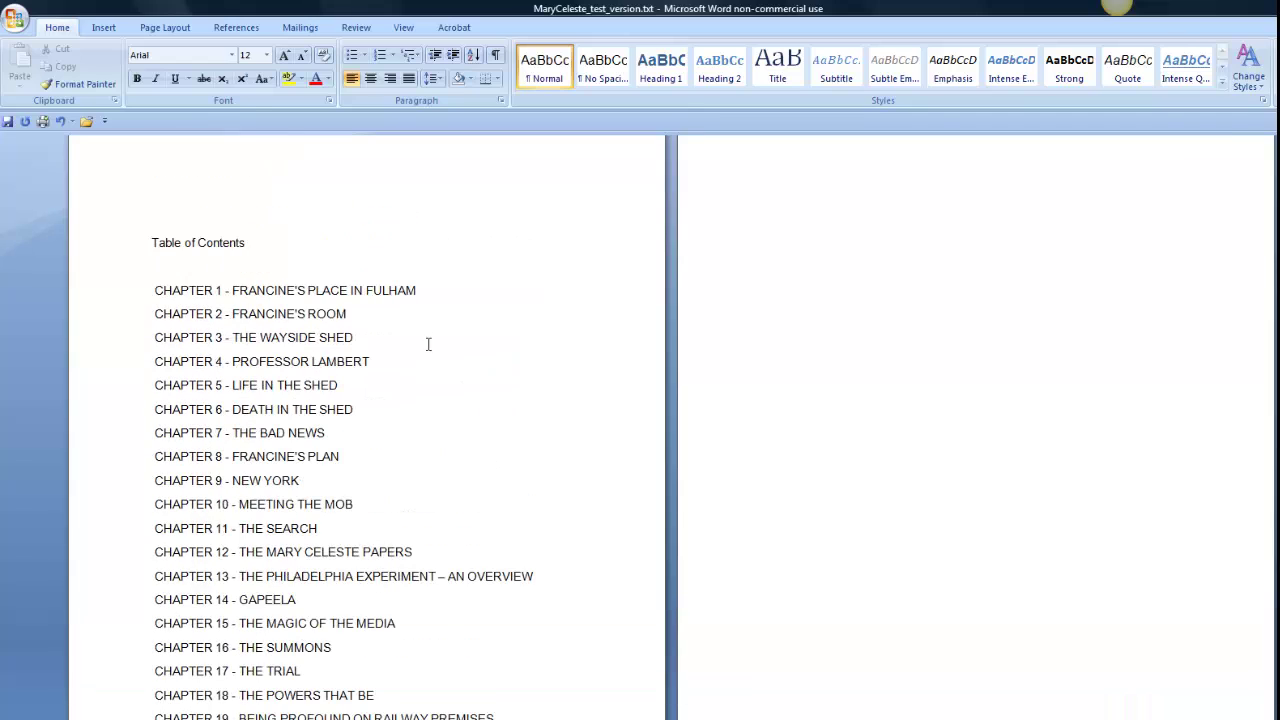
{"action": "left_click_drag", "start_coordinate": [146, 286], "coordinate": [494, 716]}
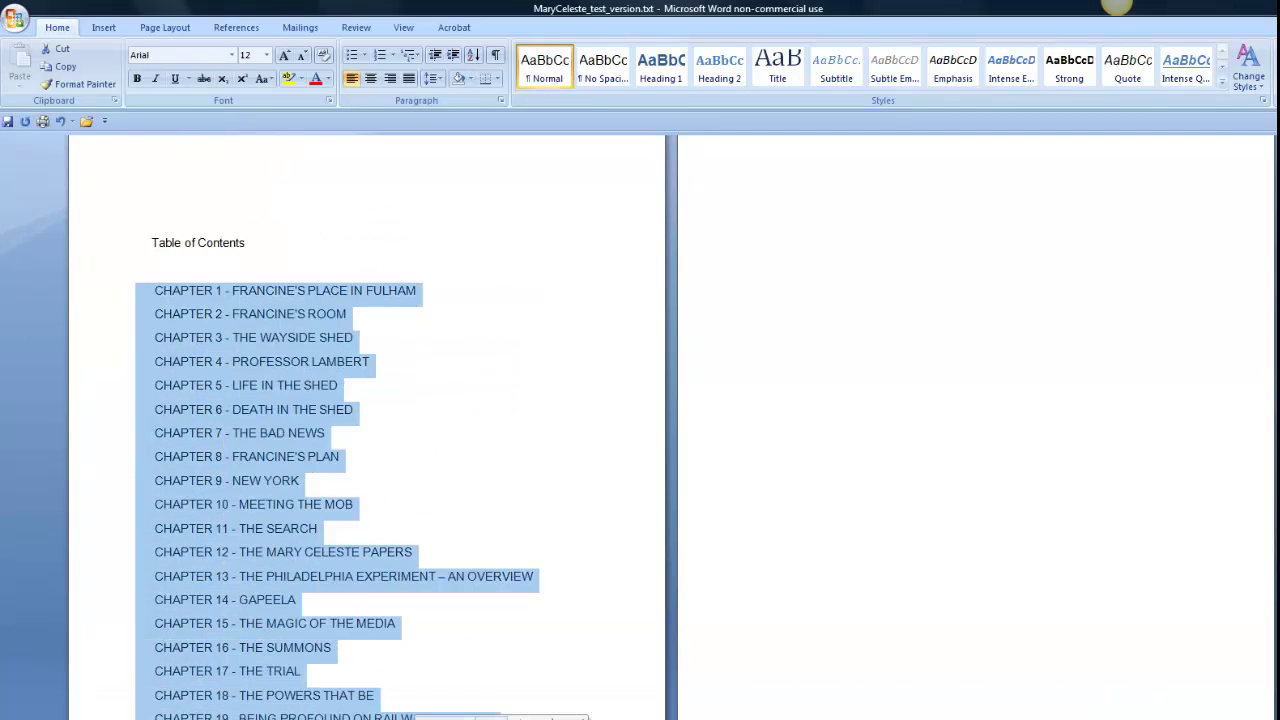
{"action": "key", "text": "Delete"}
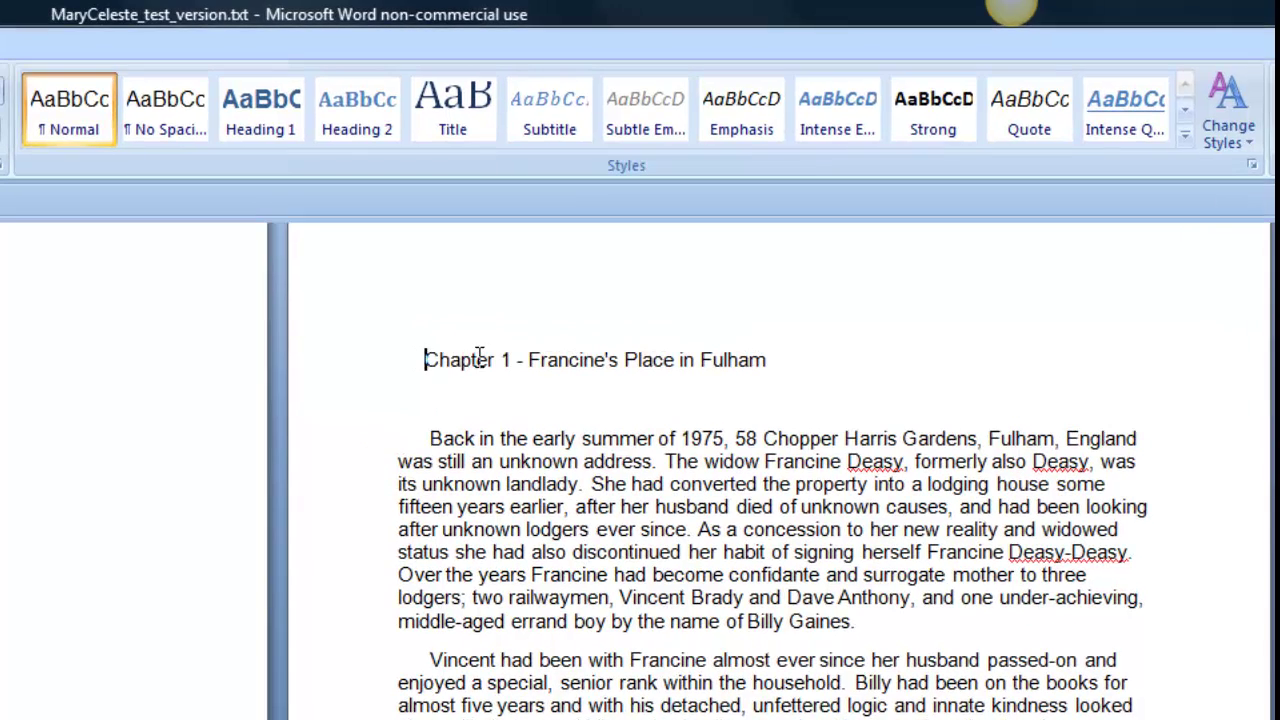
Step: Apply the Heading 1 style to the Chapter 1 and Chapter 2 titles
{"action": "left_click_drag", "start_coordinate": [512, 341], "coordinate": [782, 343]}
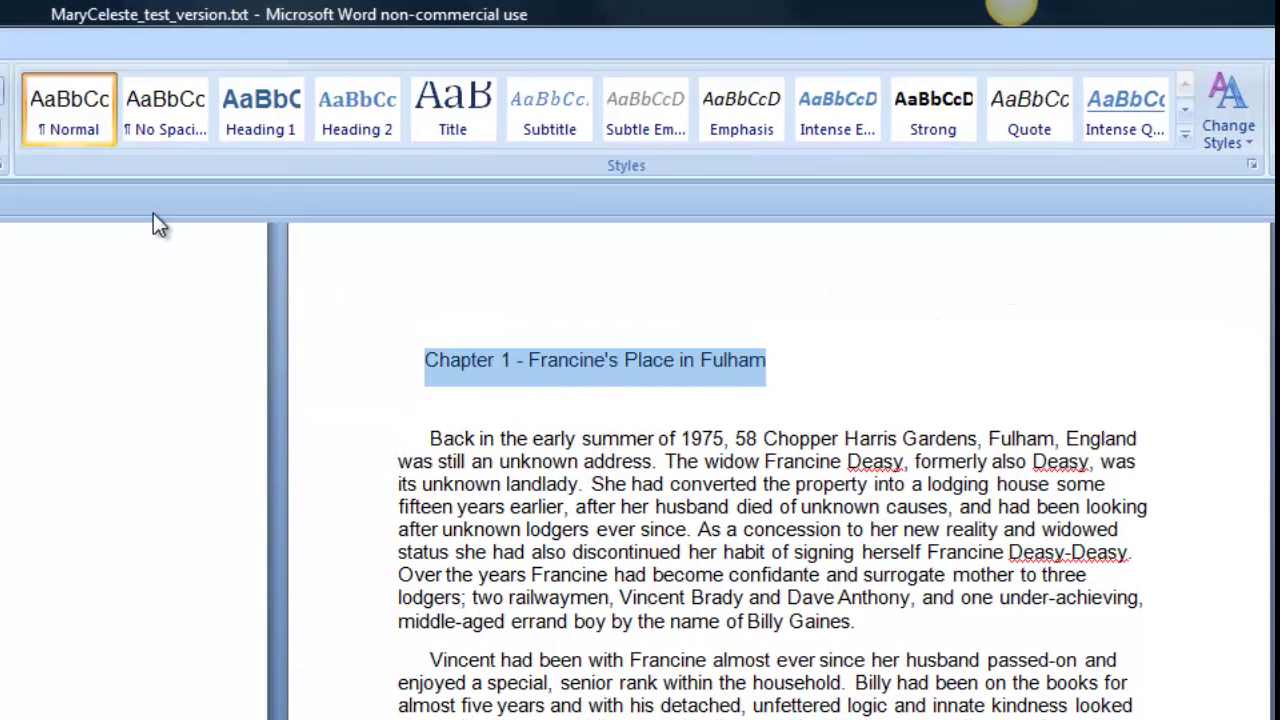
{"action": "left_click", "coordinate": [265, 129]}
{"action": "left_click", "coordinate": [491, 449]}
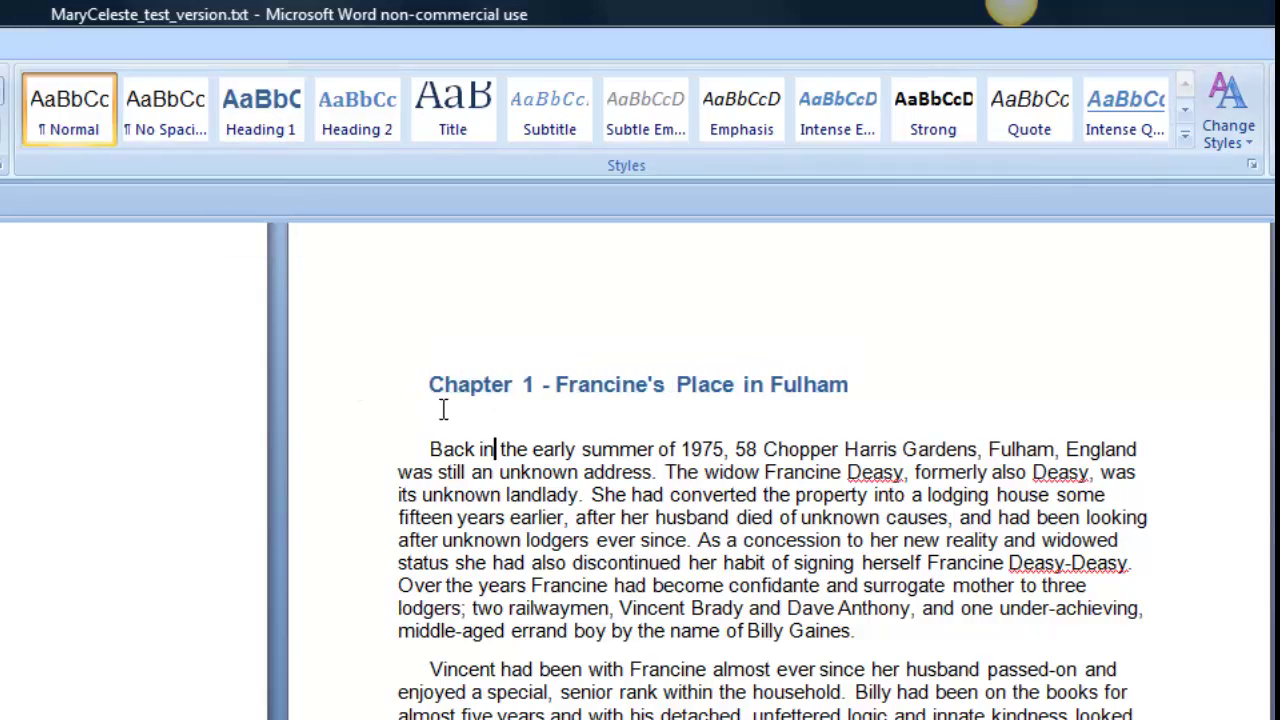
{"action": "scroll", "coordinate": [566, 398], "scroll_direction": "down", "scroll_amount": 8}
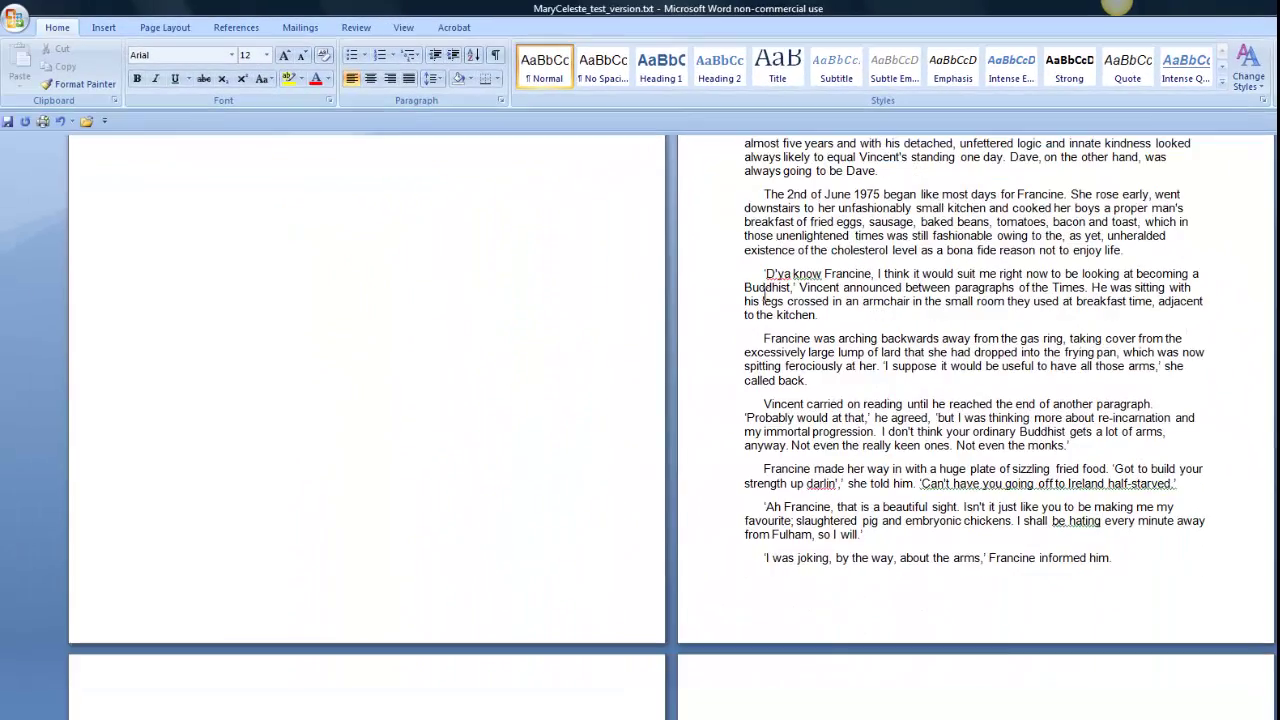
{"action": "scroll", "coordinate": [566, 398], "scroll_direction": "down", "scroll_amount": 3, "text": "ctrl"}
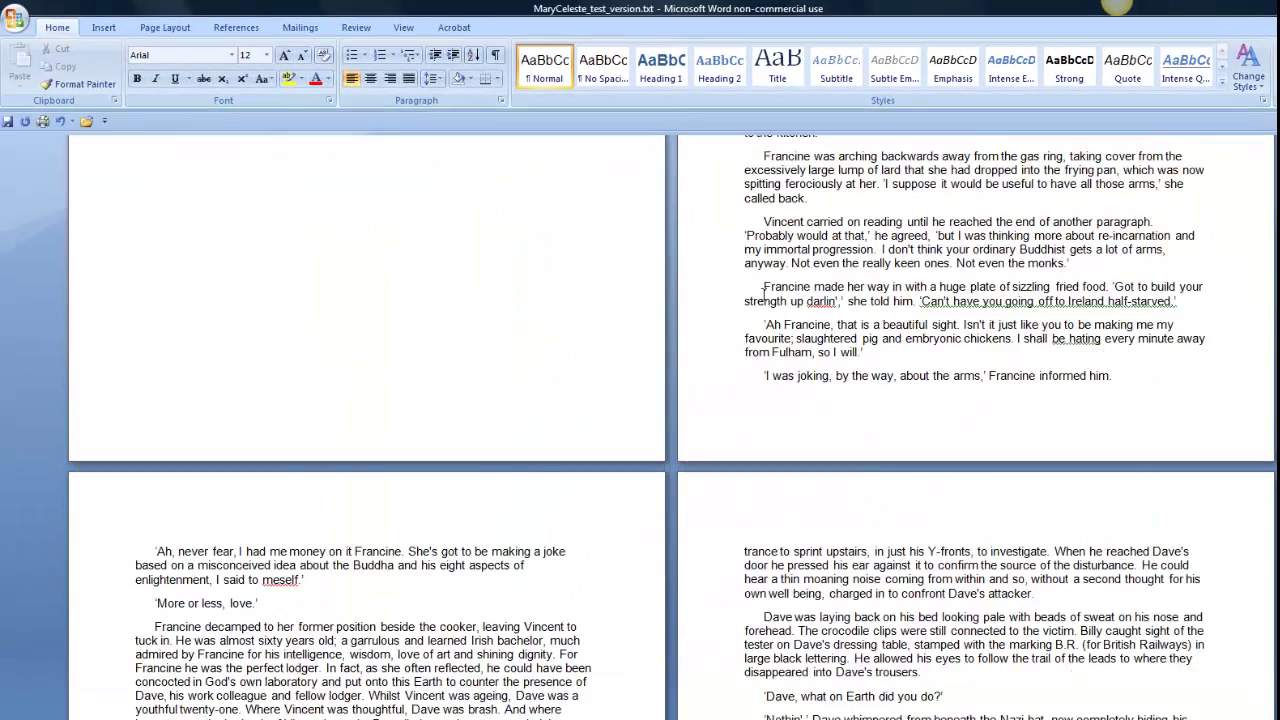
{"action": "scroll", "coordinate": [763, 292], "scroll_direction": "down", "scroll_amount": 15}
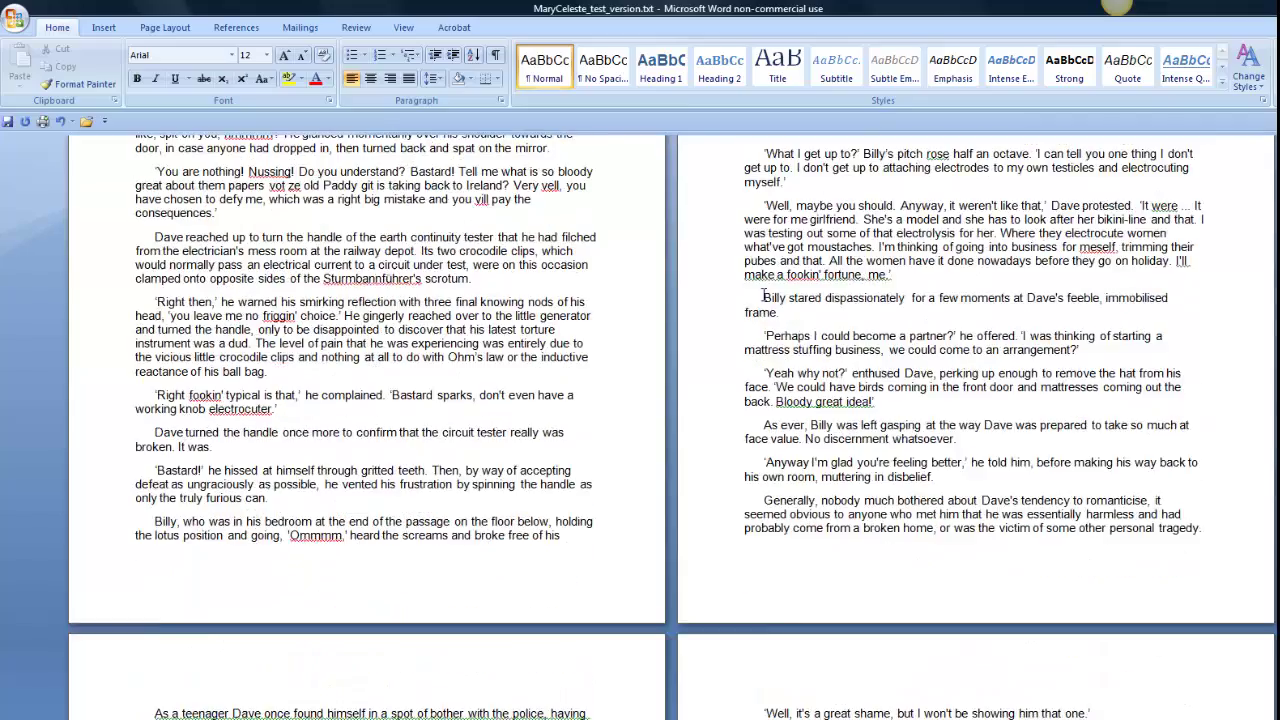
{"action": "scroll", "coordinate": [763, 296], "scroll_direction": "down", "scroll_amount": 15}
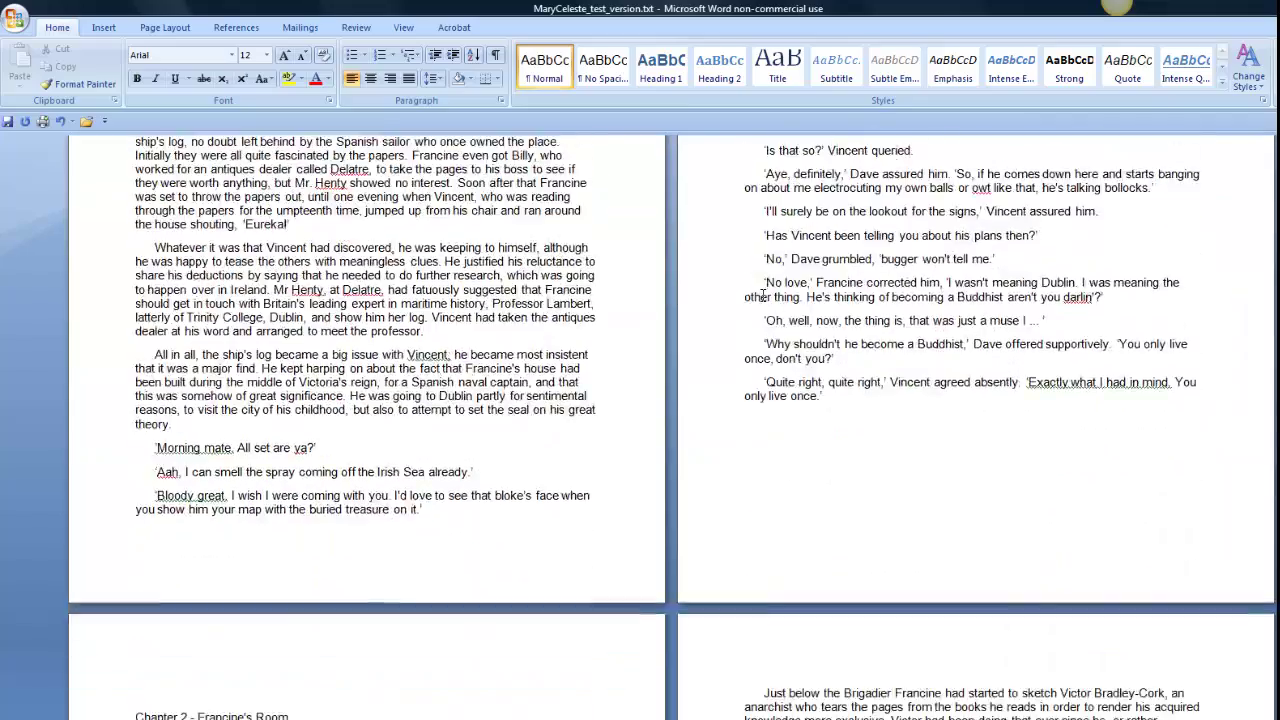
{"action": "scroll", "coordinate": [373, 257], "scroll_direction": "down", "scroll_amount": 3}
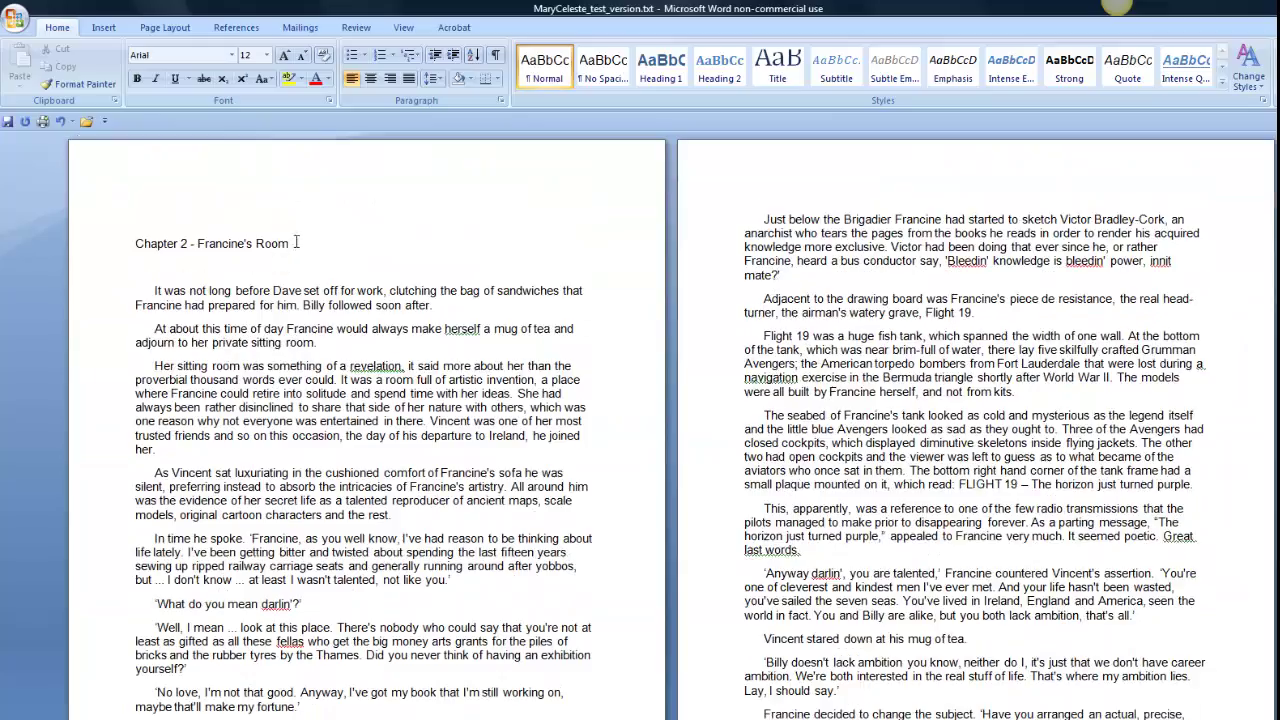
{"action": "left_click_drag", "start_coordinate": [296, 242], "coordinate": [145, 243]}
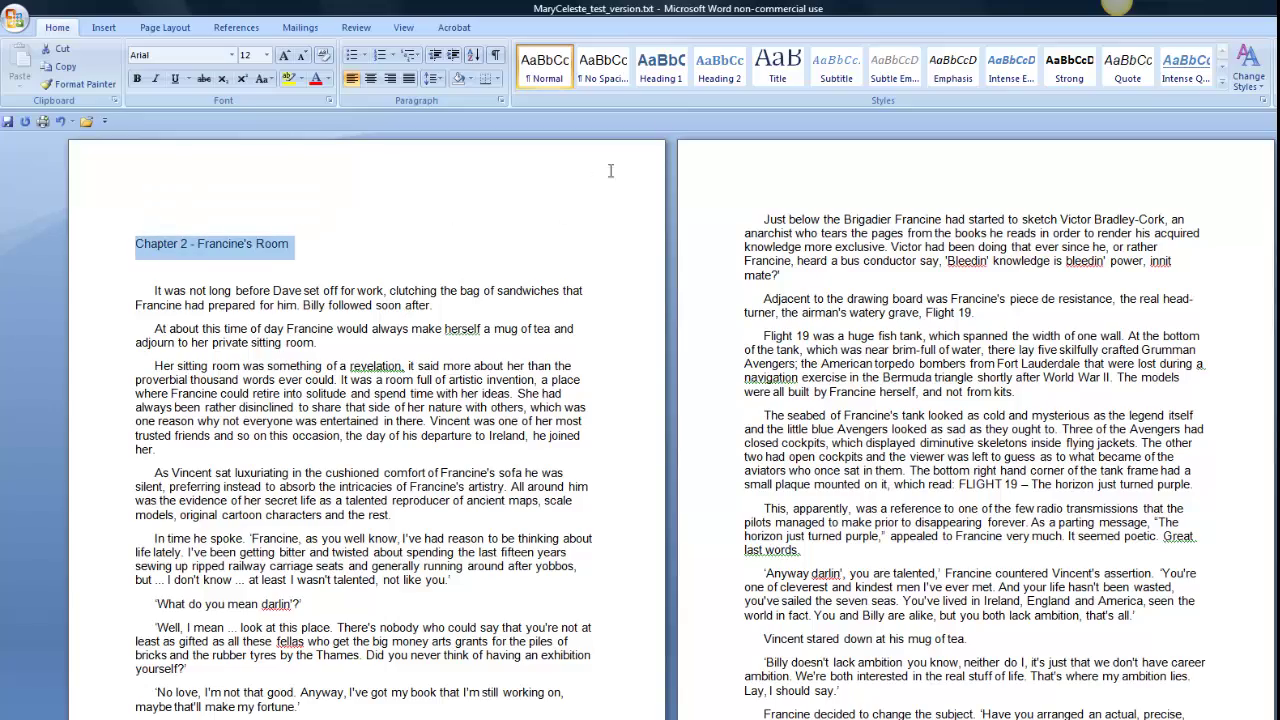
{"action": "left_click", "coordinate": [661, 67]}
{"action": "left_click", "coordinate": [500, 215]}
Step: Apply Heading 1 to the Chapter 3 title and scroll back to the title page
{"action": "scroll", "coordinate": [498, 237], "scroll_direction": "down", "scroll_amount": 1}
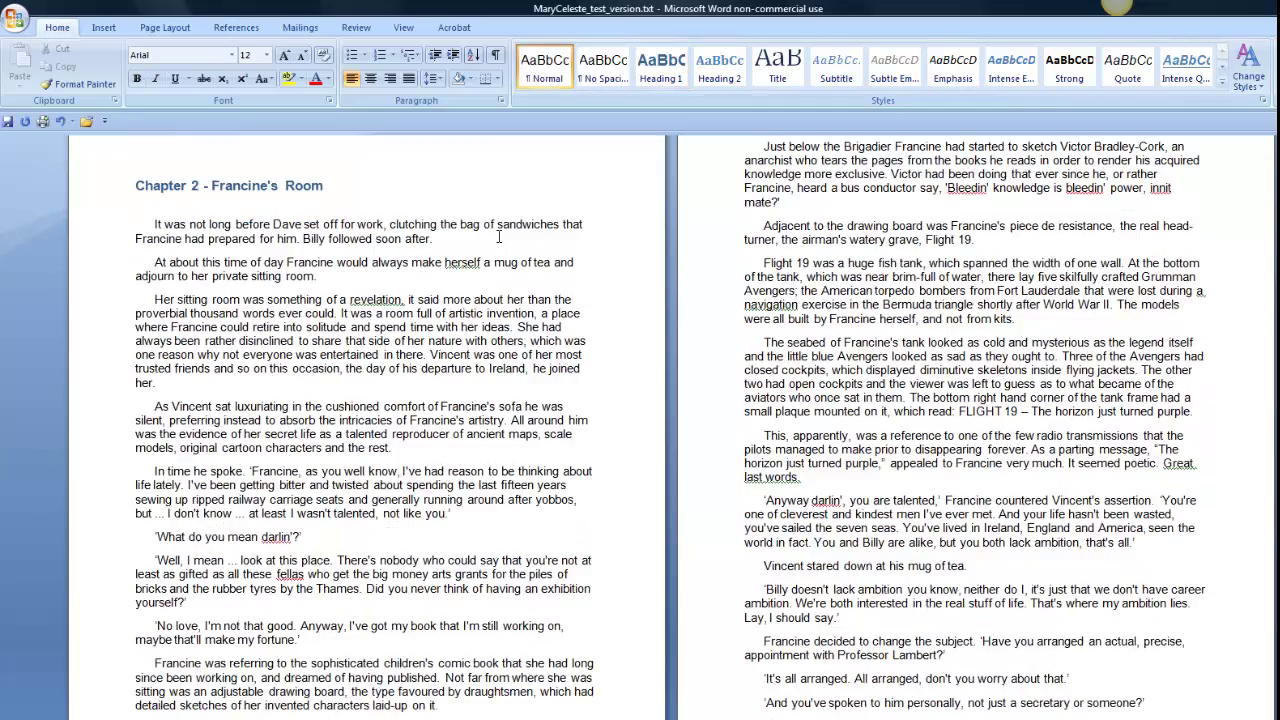
{"action": "scroll", "coordinate": [498, 237], "scroll_direction": "down", "scroll_amount": 16}
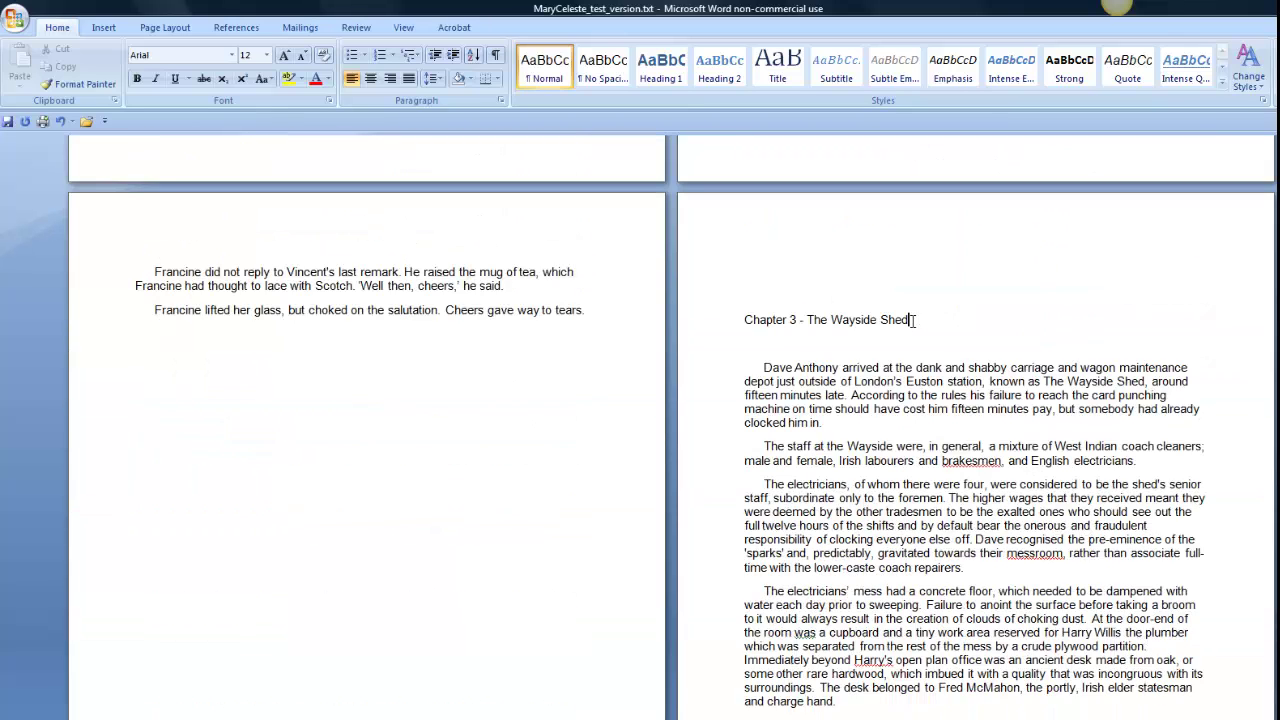
{"action": "left_click_drag", "start_coordinate": [911, 319], "coordinate": [765, 320]}
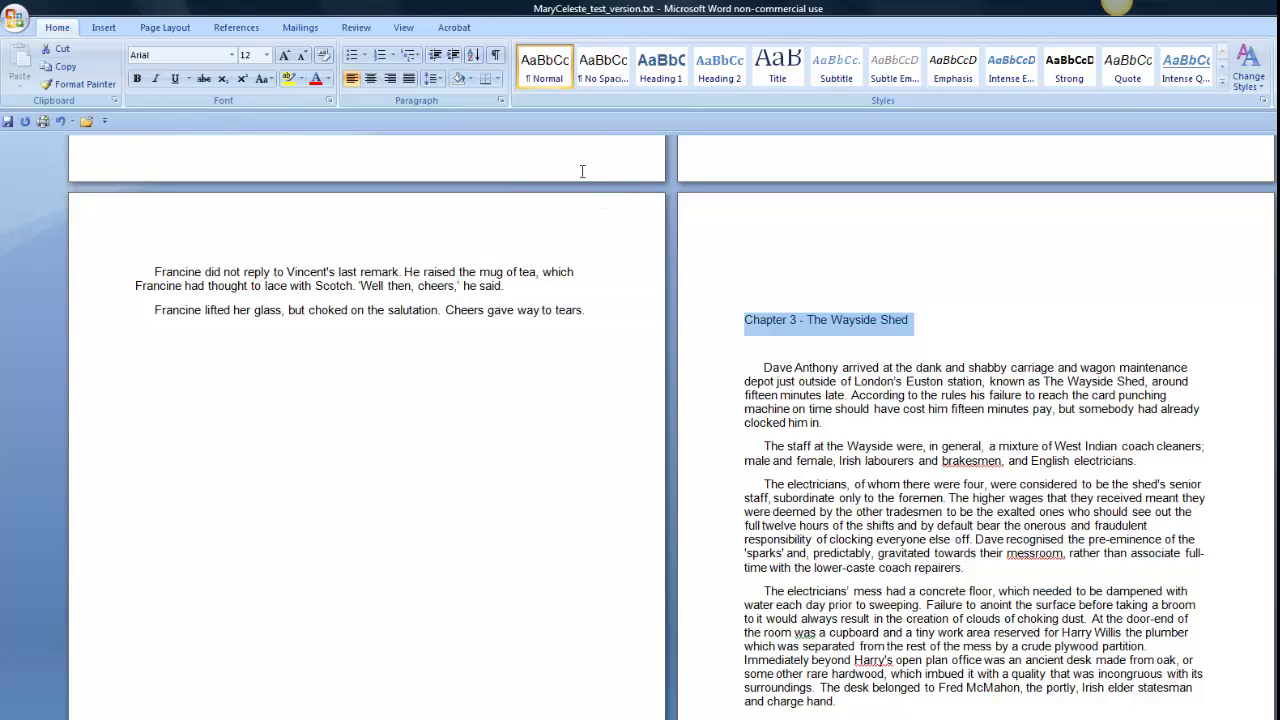
{"action": "left_click", "coordinate": [662, 70]}
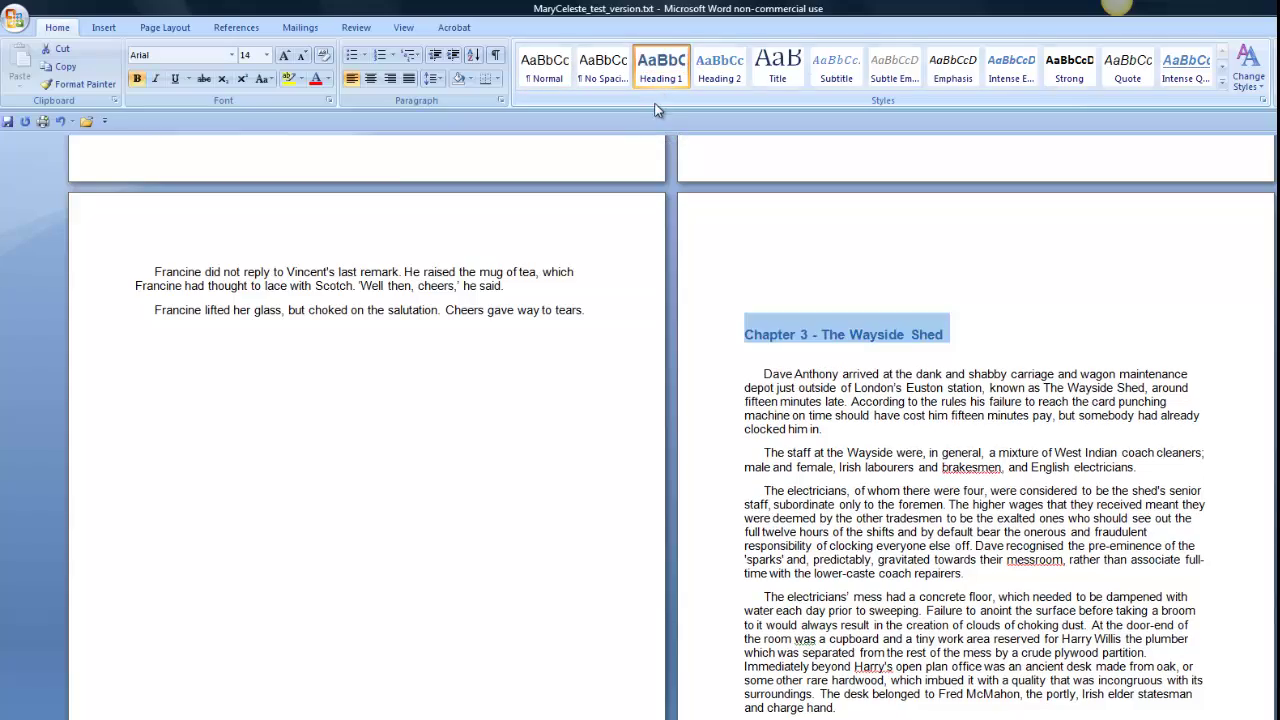
{"action": "left_click", "coordinate": [615, 258]}
{"action": "scroll", "coordinate": [611, 252], "scroll_direction": "up", "scroll_amount": 3}
{"action": "scroll", "coordinate": [611, 252], "scroll_direction": "up", "scroll_amount": 12}
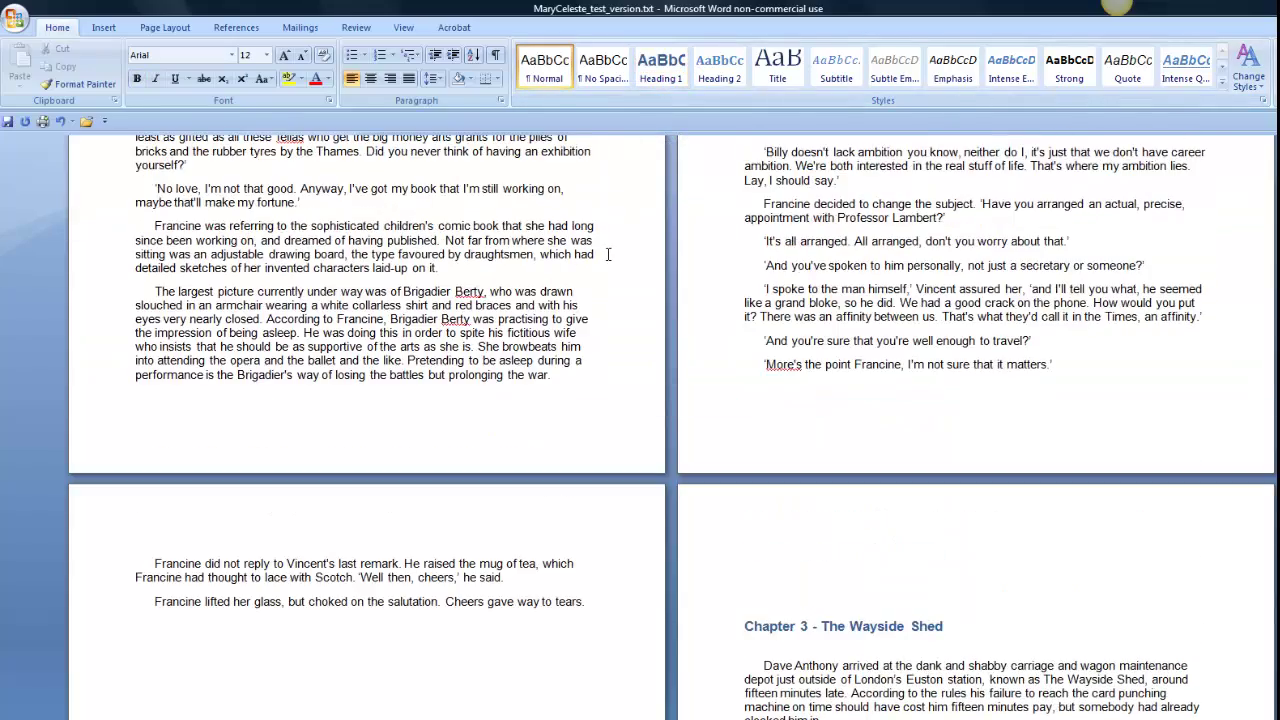
{"action": "scroll", "coordinate": [607, 255], "scroll_direction": "up", "scroll_amount": 15}
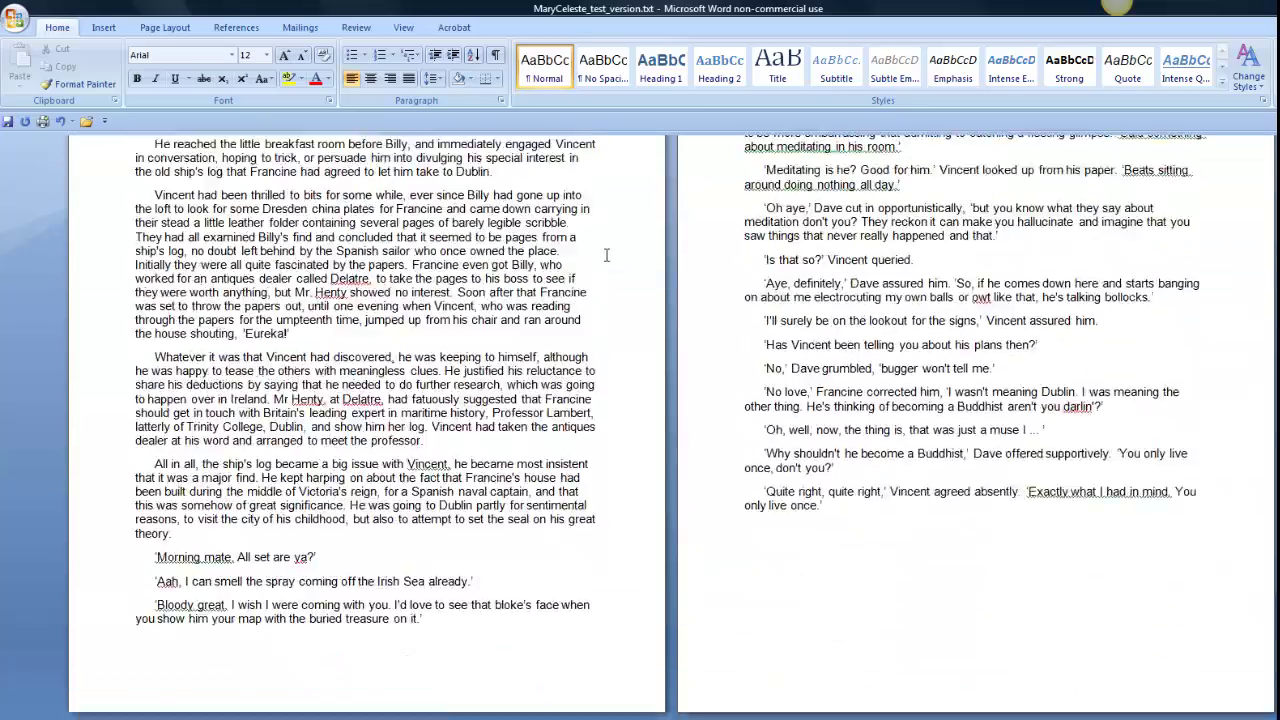
{"action": "scroll", "coordinate": [595, 245], "scroll_direction": "up", "scroll_amount": 15}
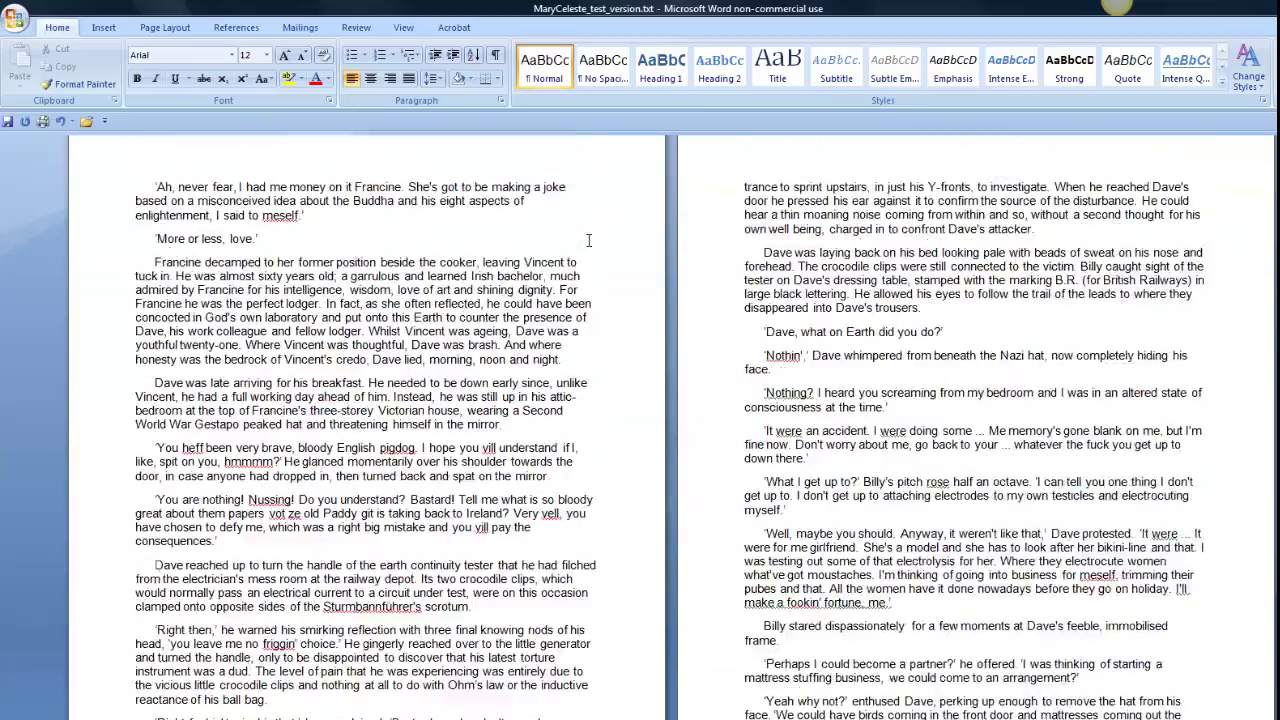
{"action": "scroll", "coordinate": [584, 240], "scroll_direction": "up", "scroll_amount": 15}
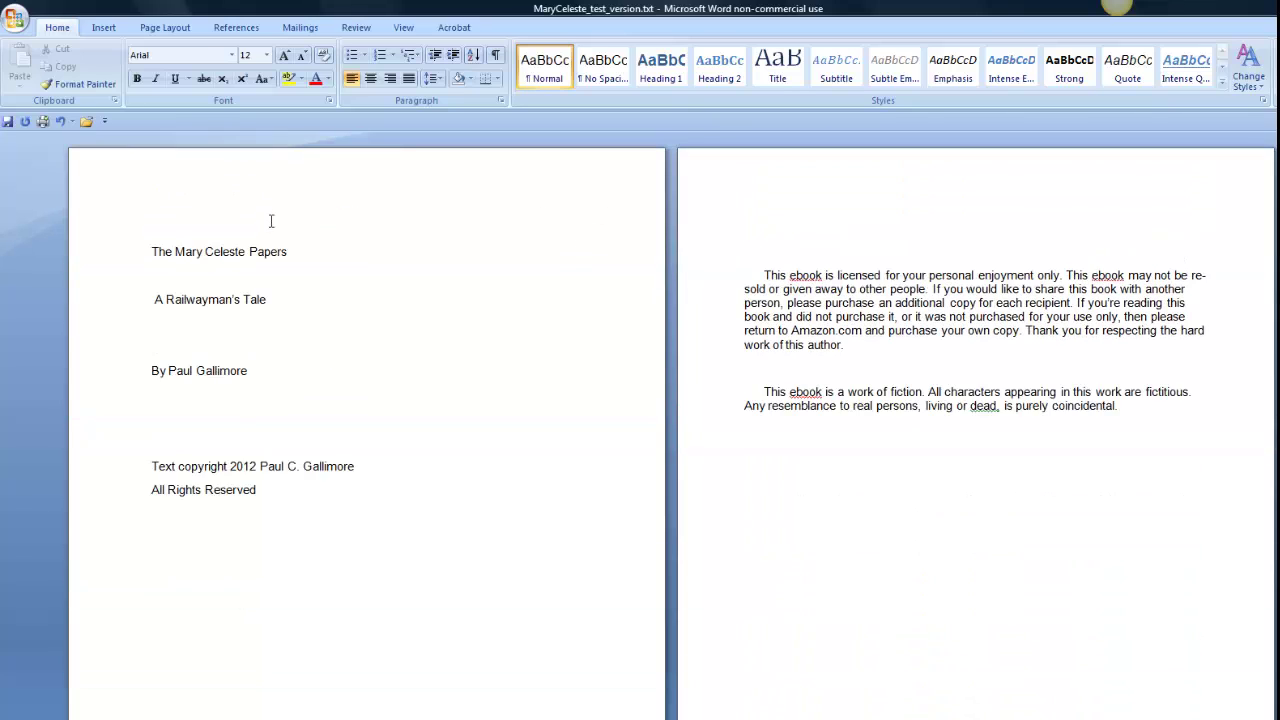
Step: Make the title 'The Mary Celeste Papers' bold at size 14
{"action": "left_click_drag", "start_coordinate": [288, 251], "coordinate": [155, 252]}
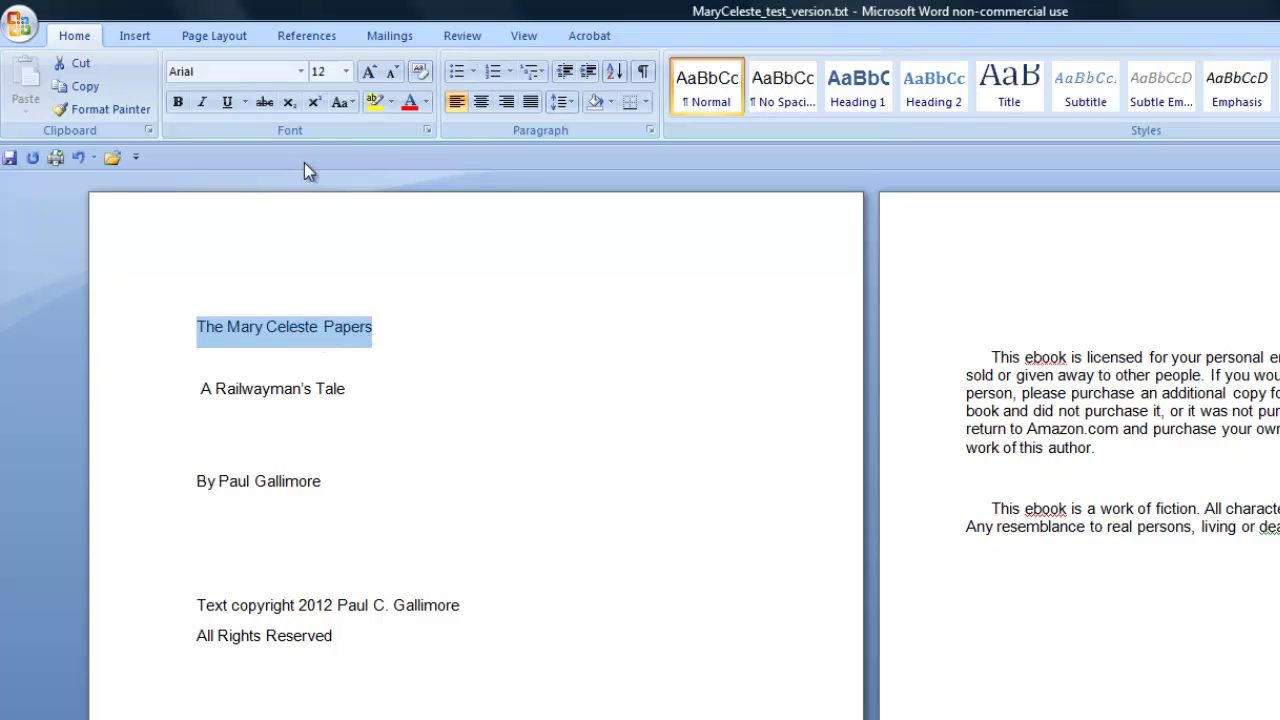
{"action": "left_click", "coordinate": [300, 73]}
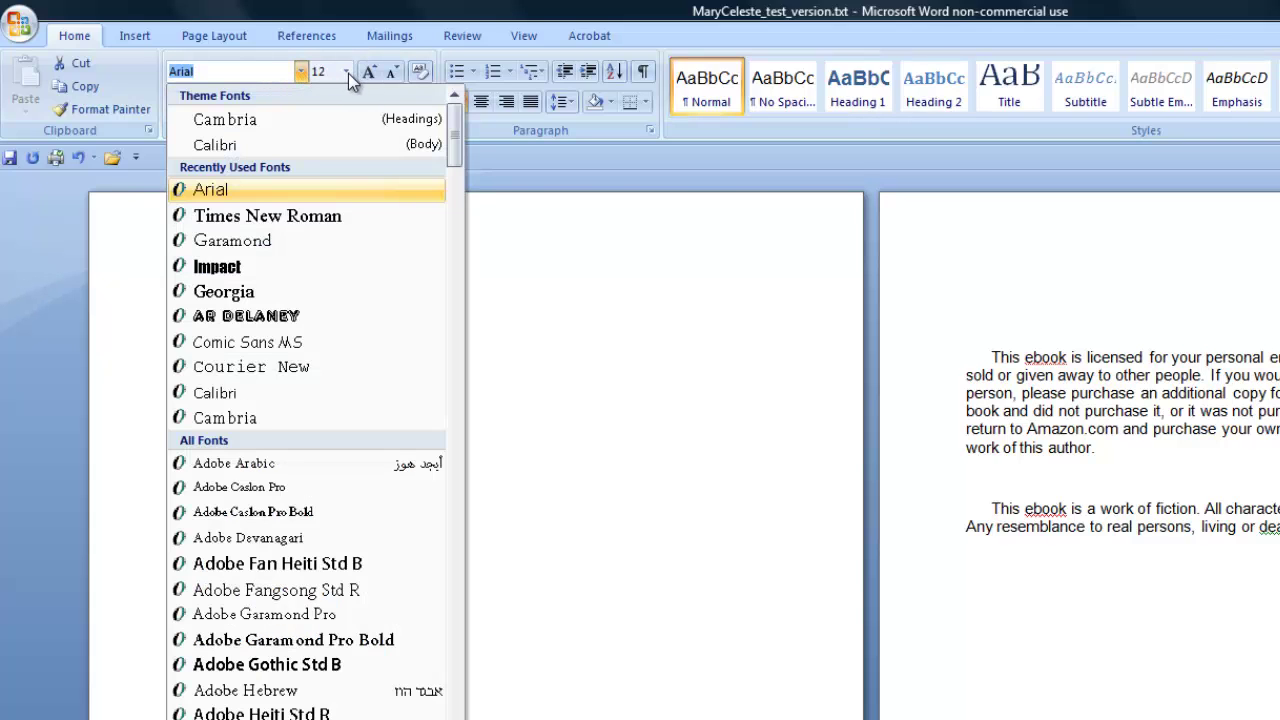
{"action": "left_click", "coordinate": [345, 72]}
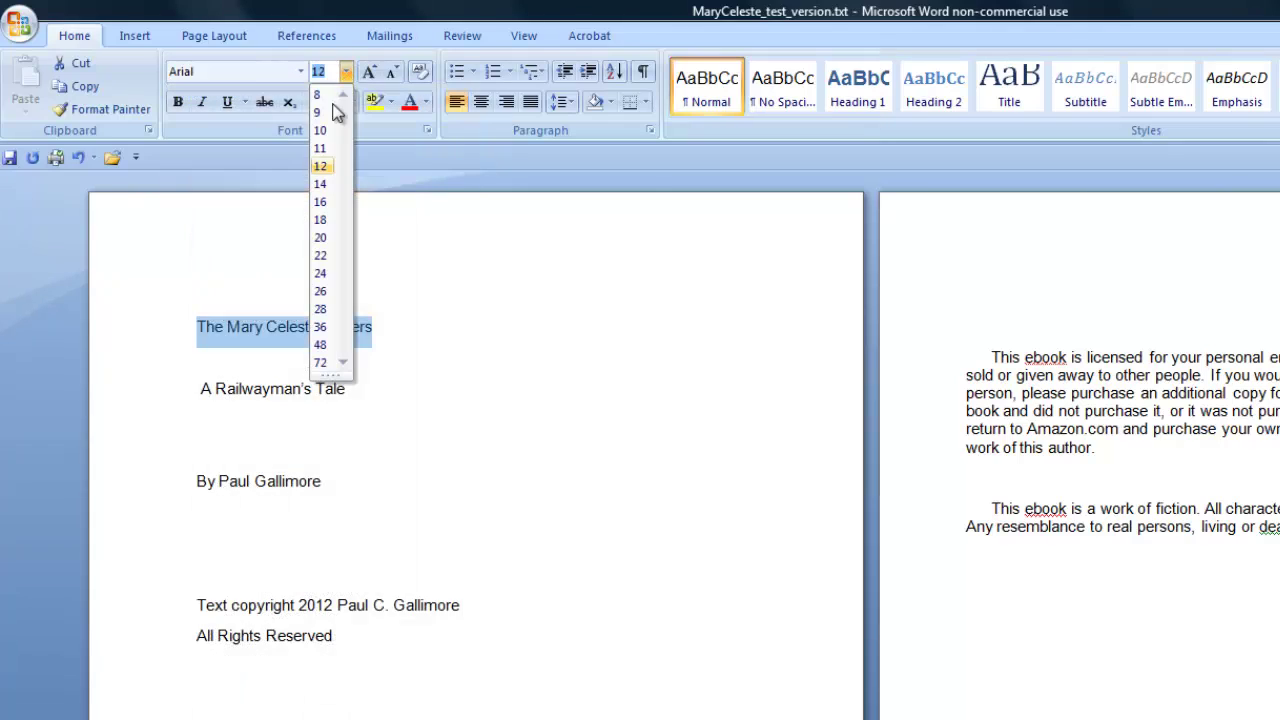
{"action": "left_click", "coordinate": [322, 184]}
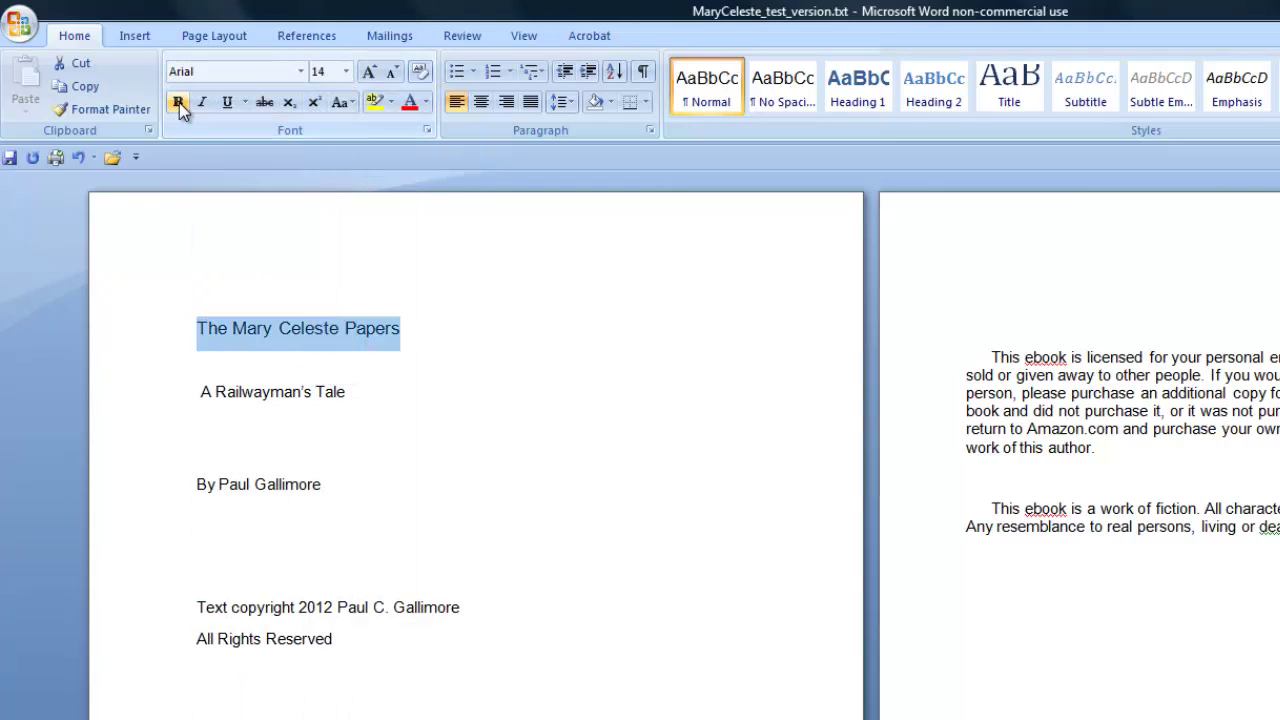
{"action": "left_click", "coordinate": [178, 102]}
{"action": "left_click", "coordinate": [292, 244]}
Step: Resize the subtitle and author lines and make them bold
{"action": "left_click", "coordinate": [203, 388]}
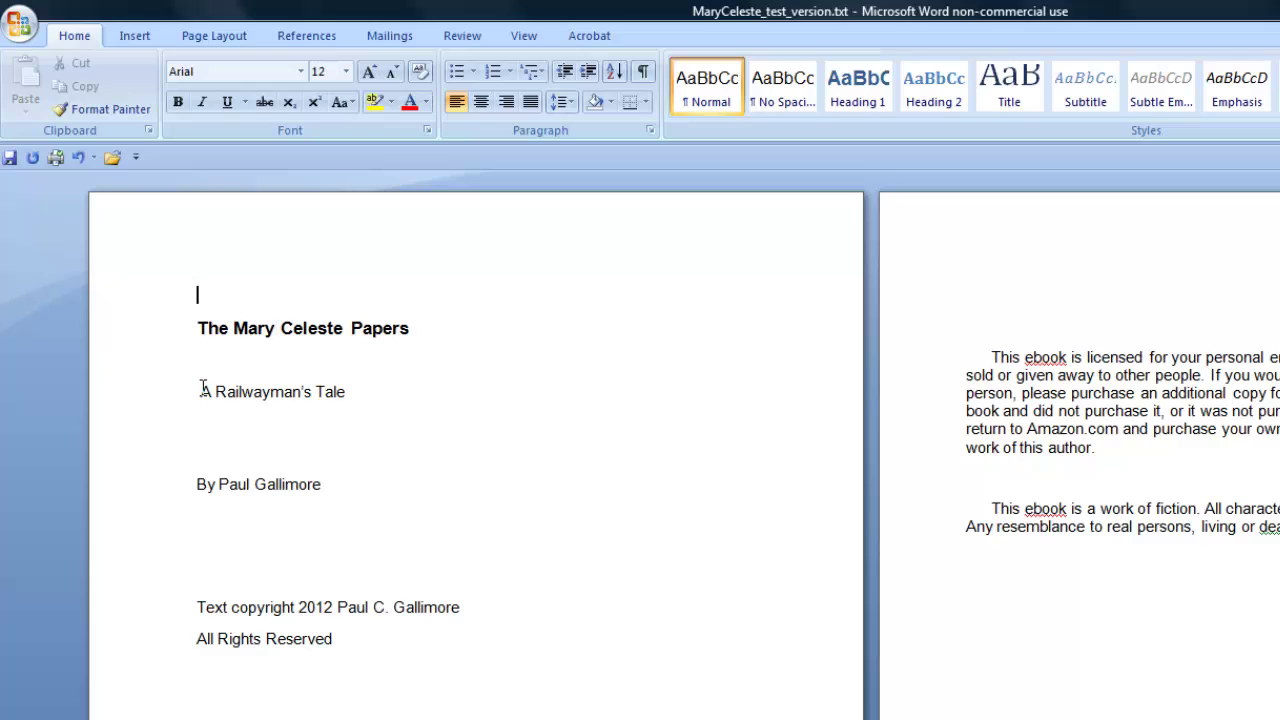
{"action": "left_click_drag", "start_coordinate": [201, 390], "coordinate": [322, 486]}
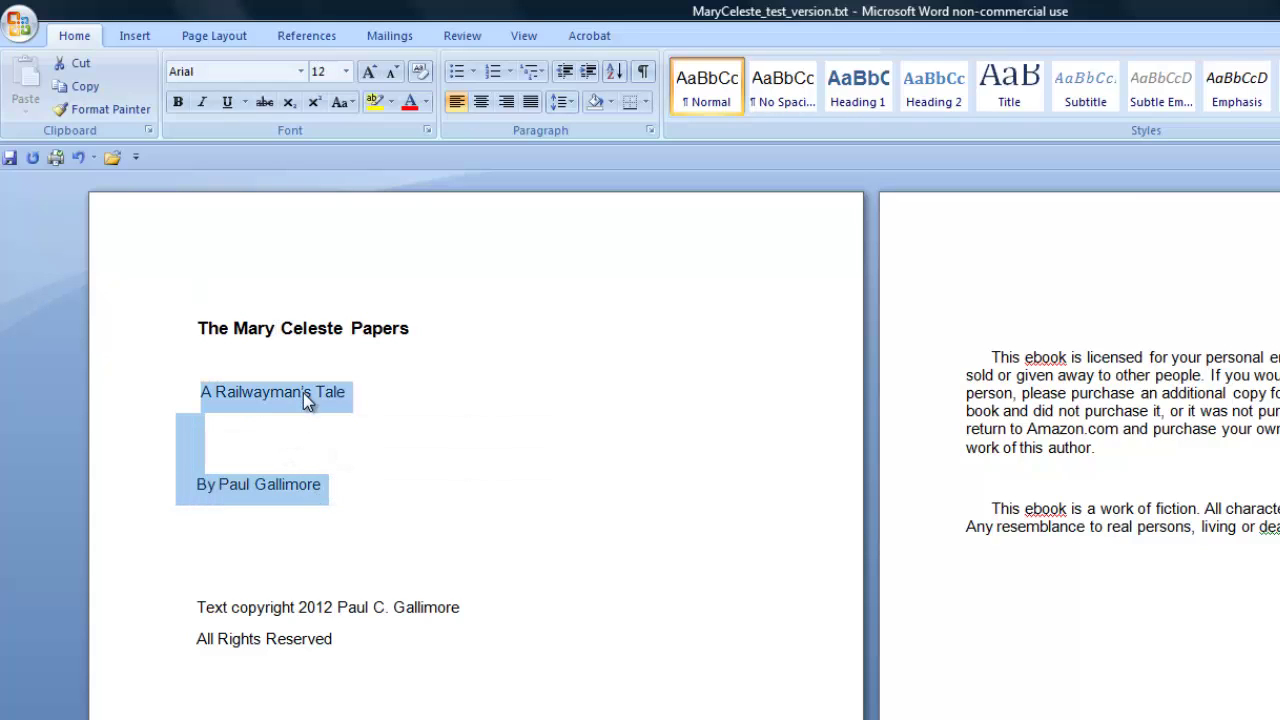
{"action": "left_click", "coordinate": [346, 72]}
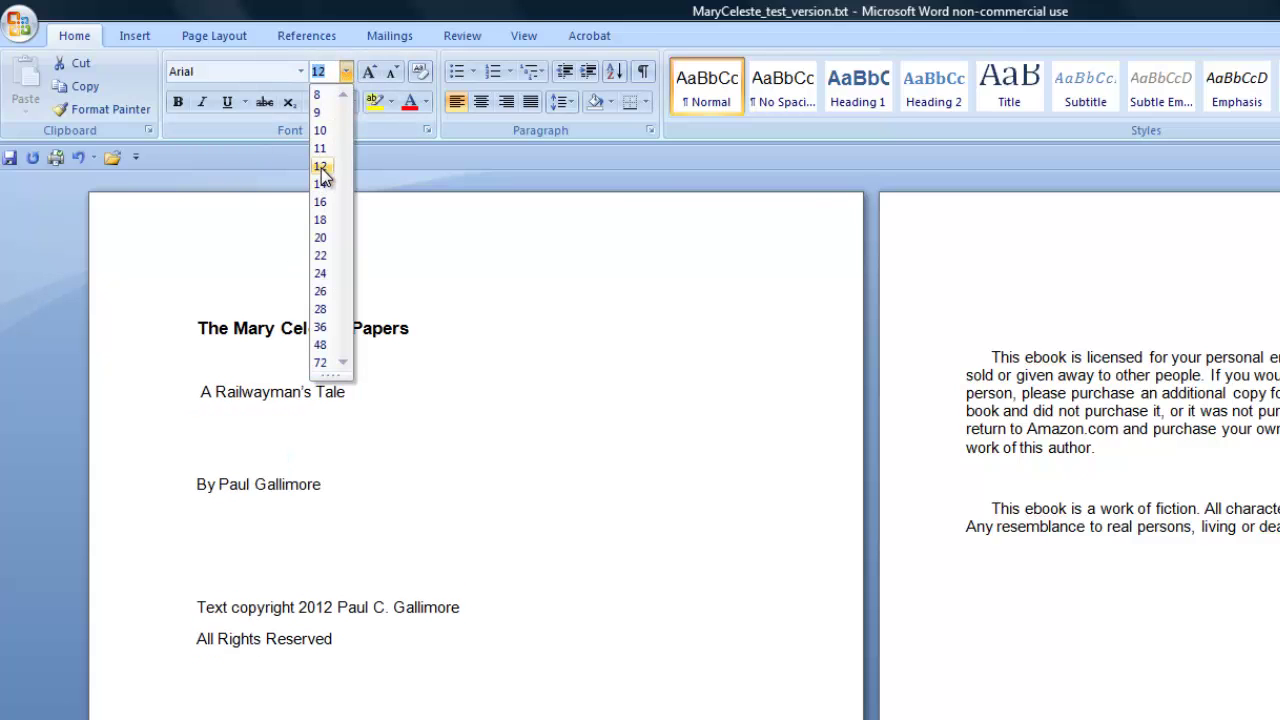
{"action": "left_click", "coordinate": [316, 78]}
{"action": "left_click", "coordinate": [340, 292]}
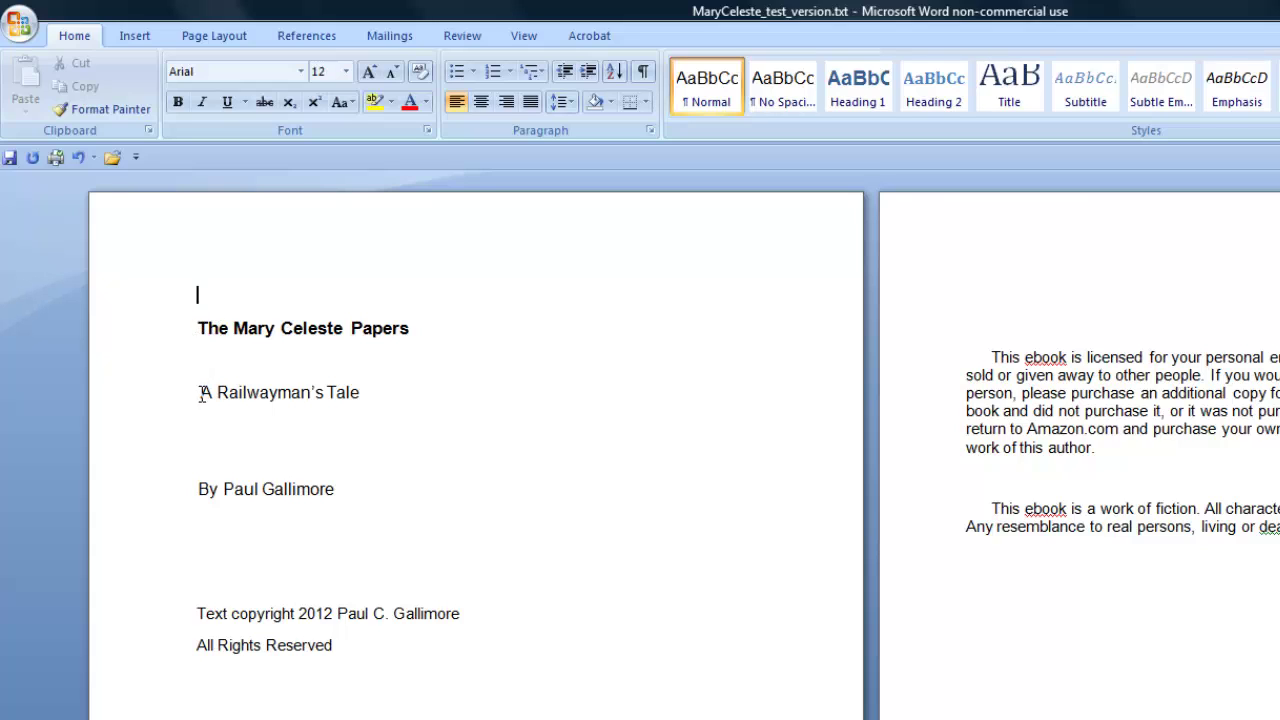
{"action": "left_click_drag", "start_coordinate": [201, 392], "coordinate": [348, 485]}
{"action": "left_click", "coordinate": [196, 392]}
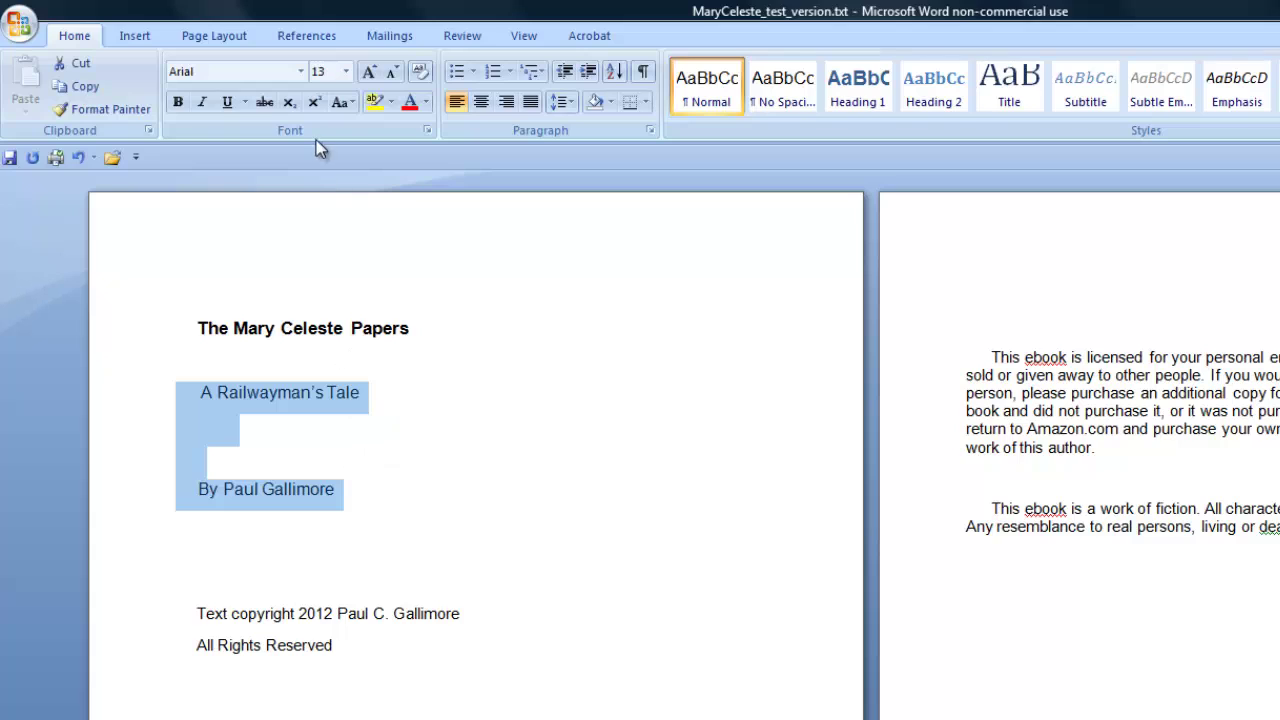
{"action": "left_click", "coordinate": [178, 101]}
{"action": "left_click", "coordinate": [238, 270]}
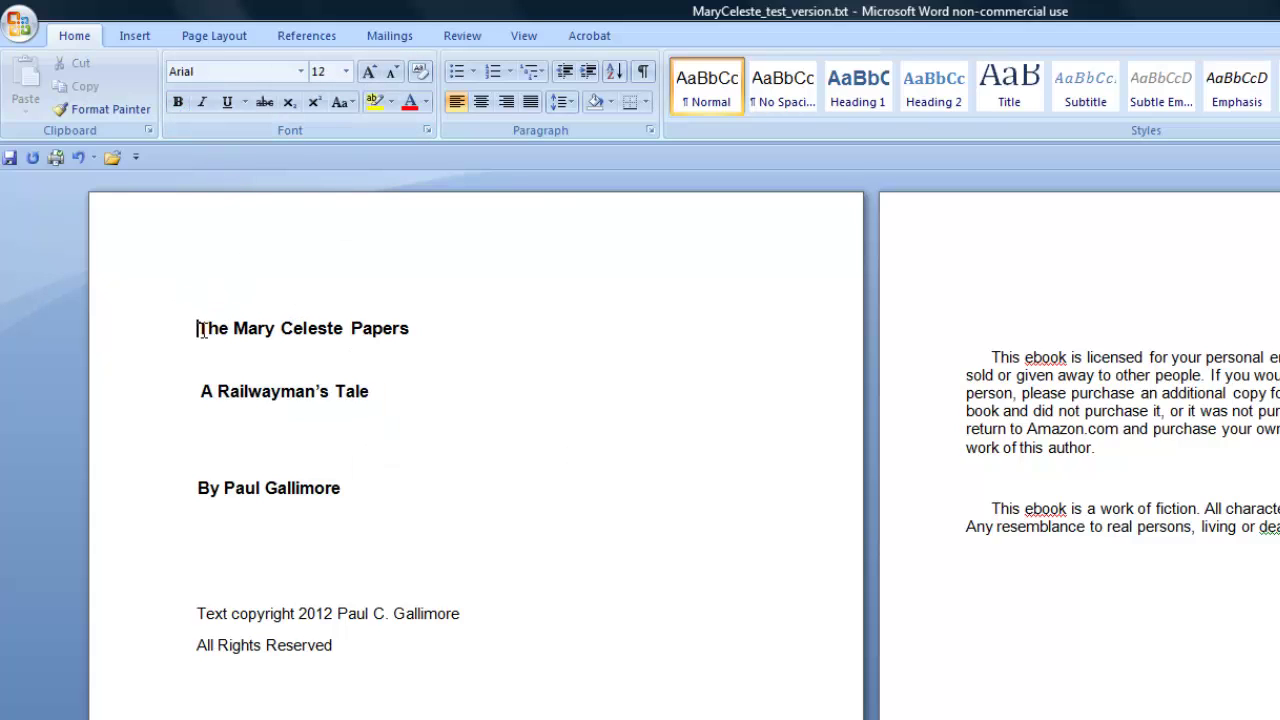
Step: Centre the title, subtitle and author lines on the title page
{"action": "left_click_drag", "start_coordinate": [210, 338], "coordinate": [364, 490]}
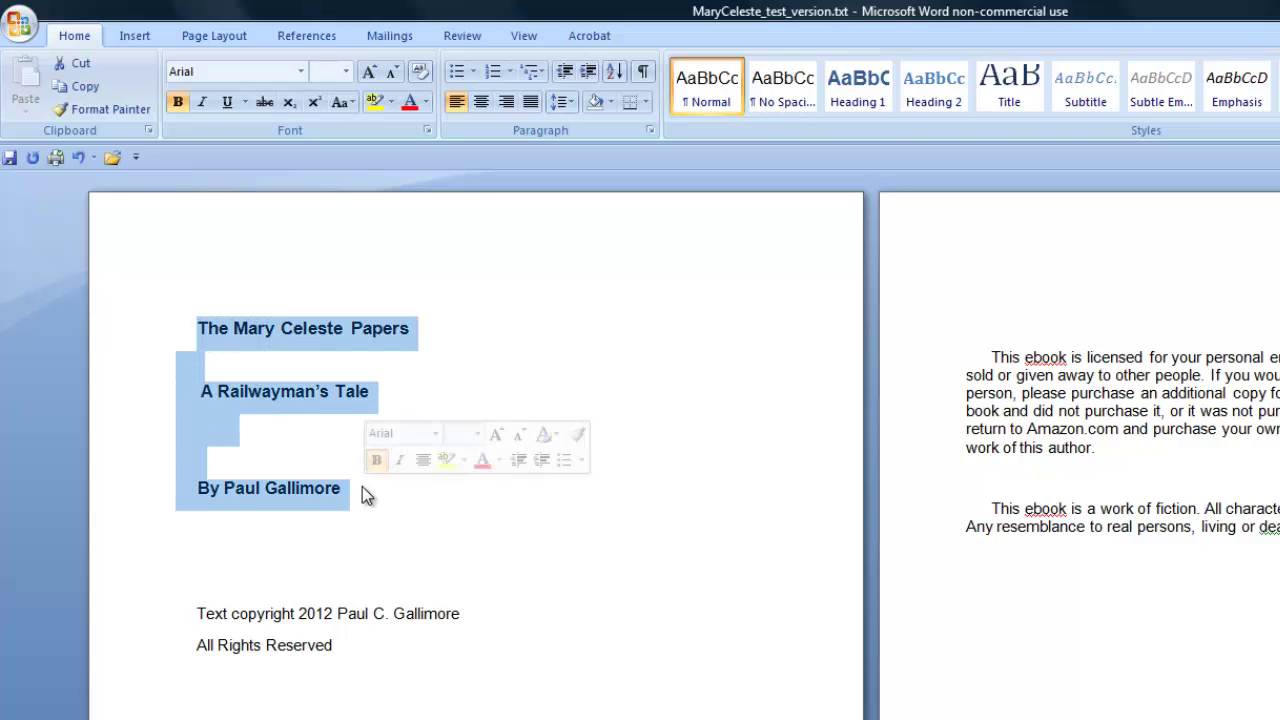
{"action": "left_click", "coordinate": [481, 103]}
{"action": "left_click", "coordinate": [492, 254]}
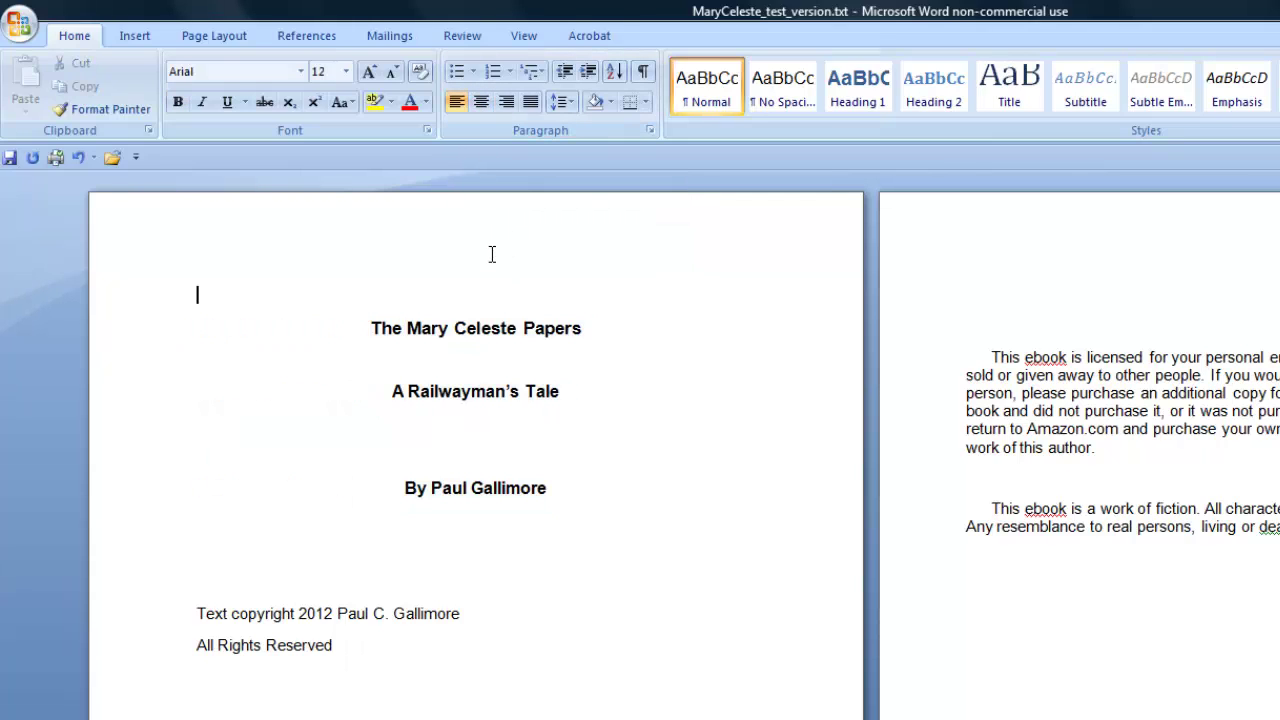
Step: Centre the copyright and All Rights Reserved lines
{"action": "left_click_drag", "start_coordinate": [190, 612], "coordinate": [360, 647]}
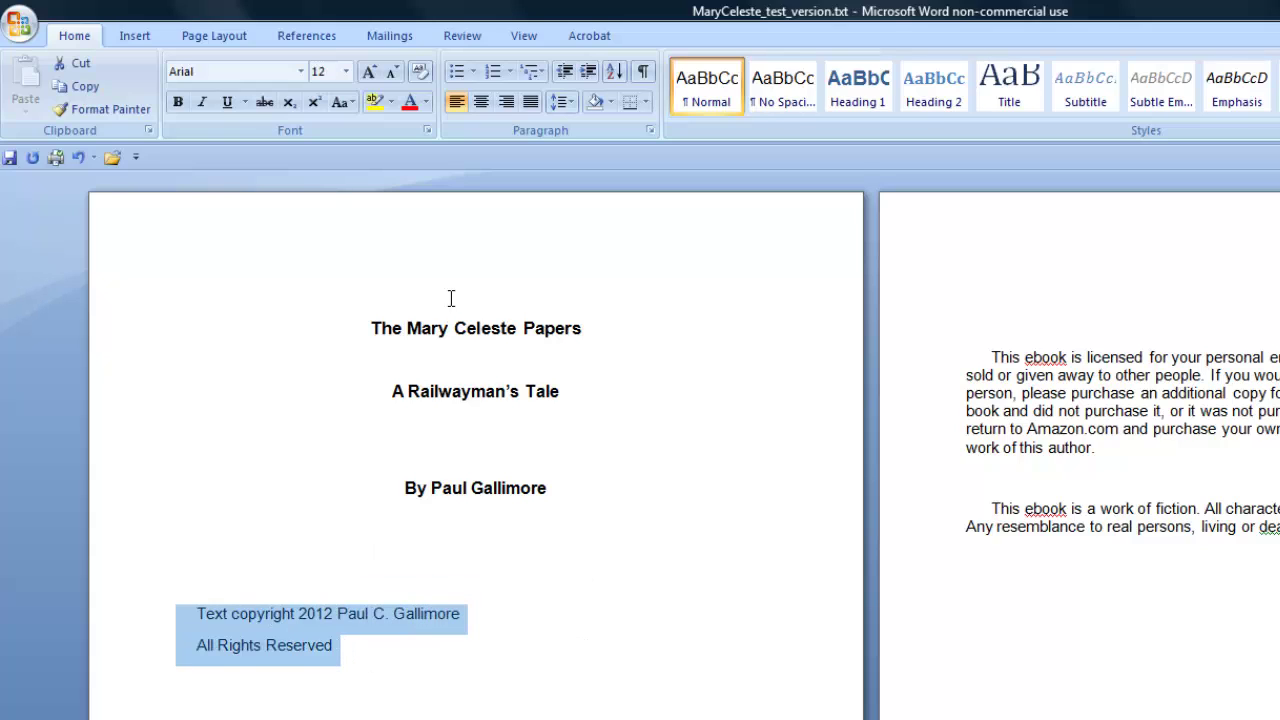
{"action": "left_click", "coordinate": [481, 104]}
{"action": "left_click", "coordinate": [516, 186]}
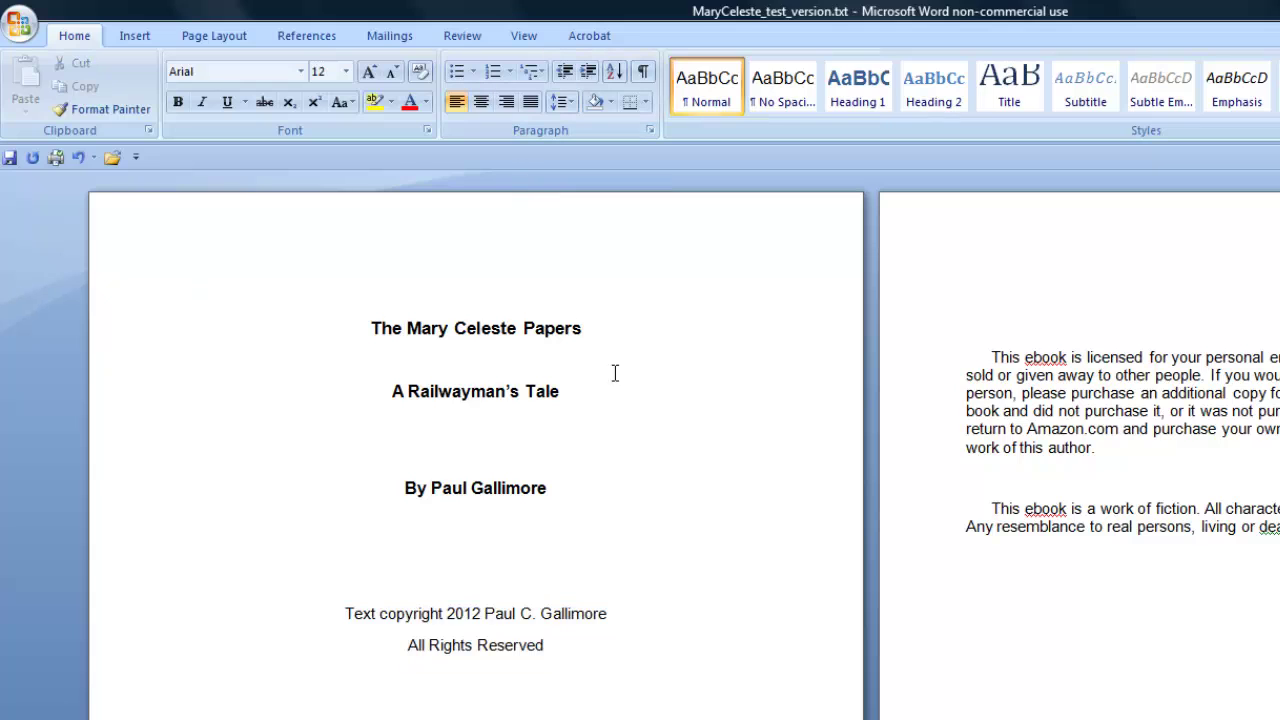
{"action": "scroll", "coordinate": [645, 363], "scroll_direction": "down", "scroll_amount": 5}
{"action": "scroll", "coordinate": [645, 363], "scroll_direction": "down", "scroll_amount": 10}
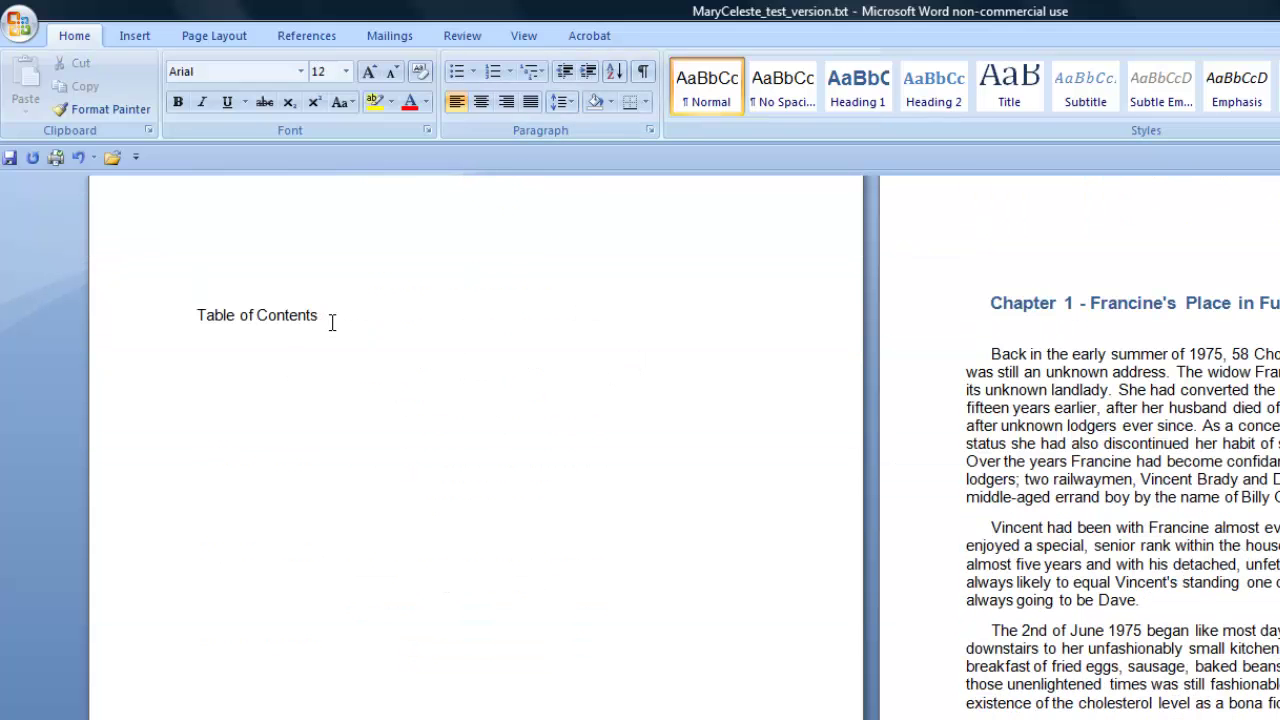
Step: Format the 'Table of Contents' heading as 14 pt bold and centred
{"action": "left_click_drag", "start_coordinate": [332, 322], "coordinate": [198, 316]}
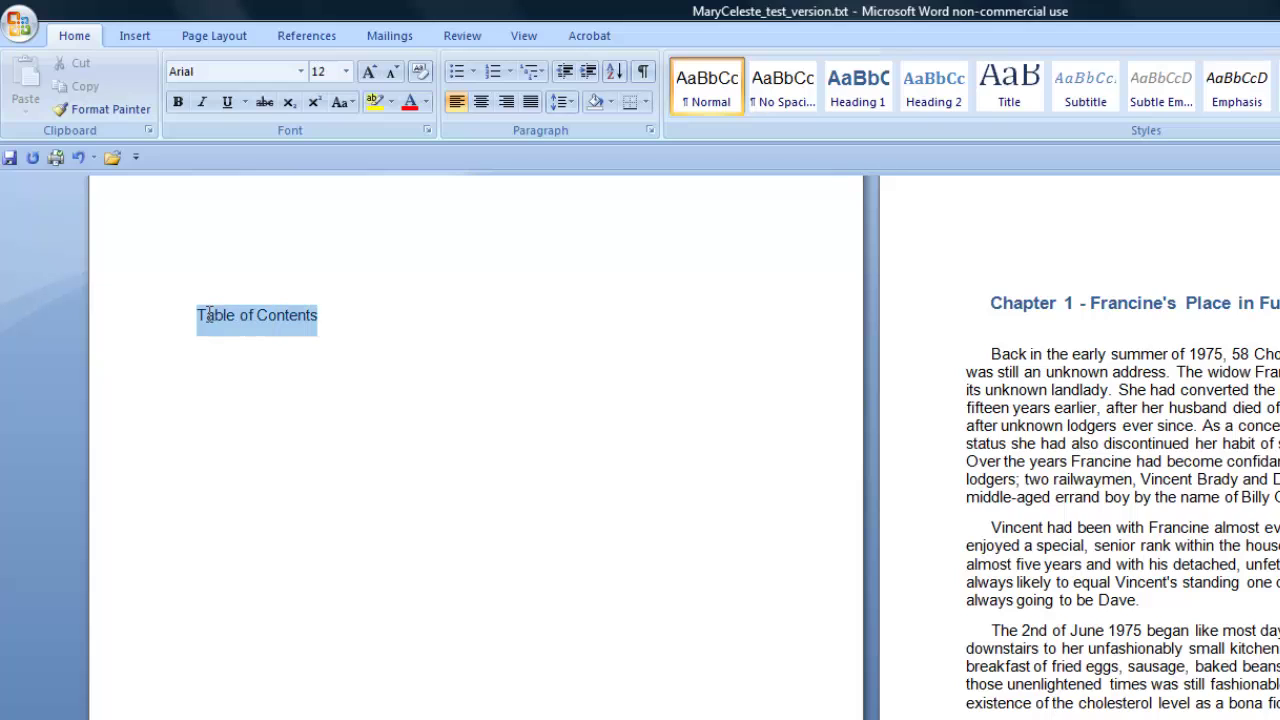
{"action": "left_click", "coordinate": [346, 75]}
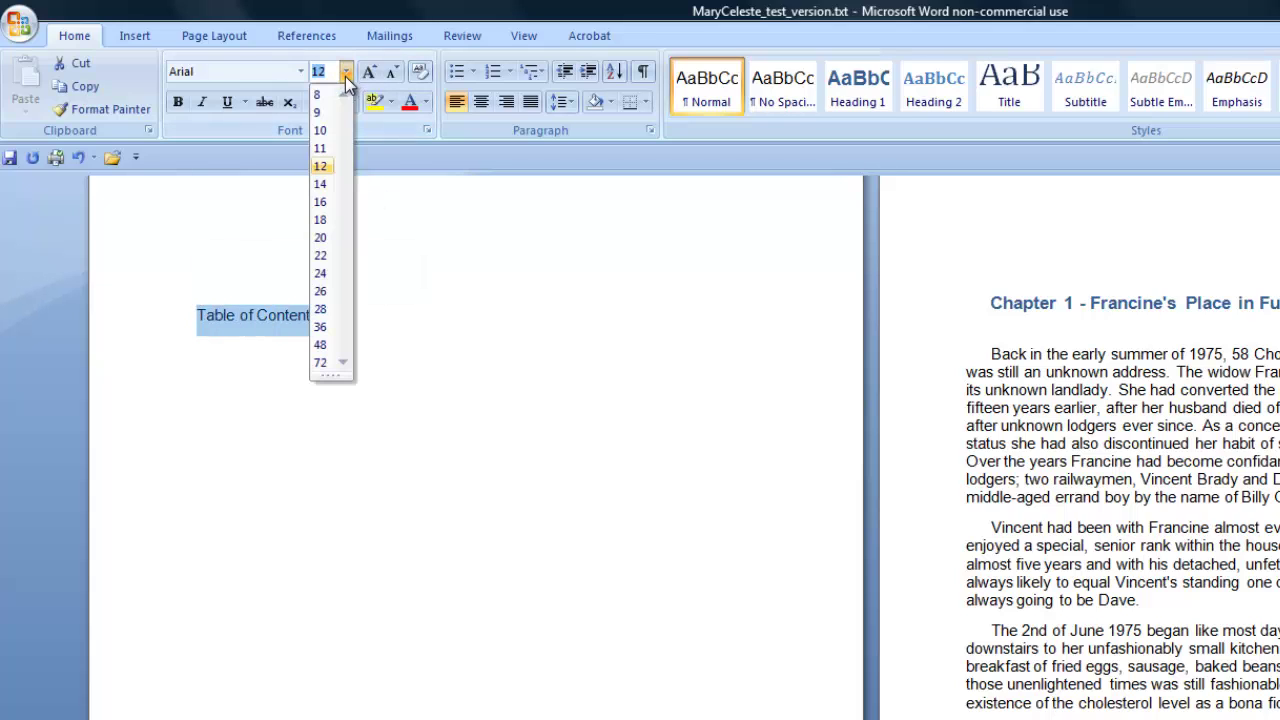
{"action": "left_click", "coordinate": [320, 185]}
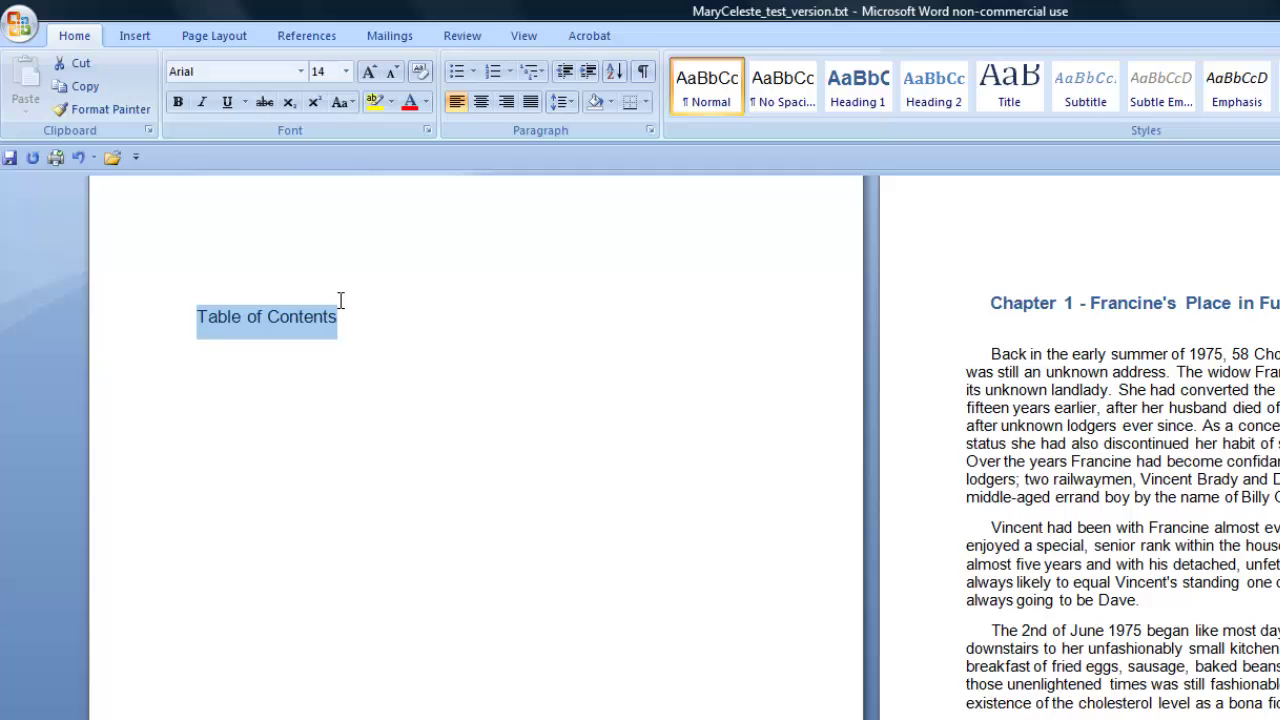
{"action": "left_click", "coordinate": [178, 102]}
{"action": "left_click", "coordinate": [481, 104]}
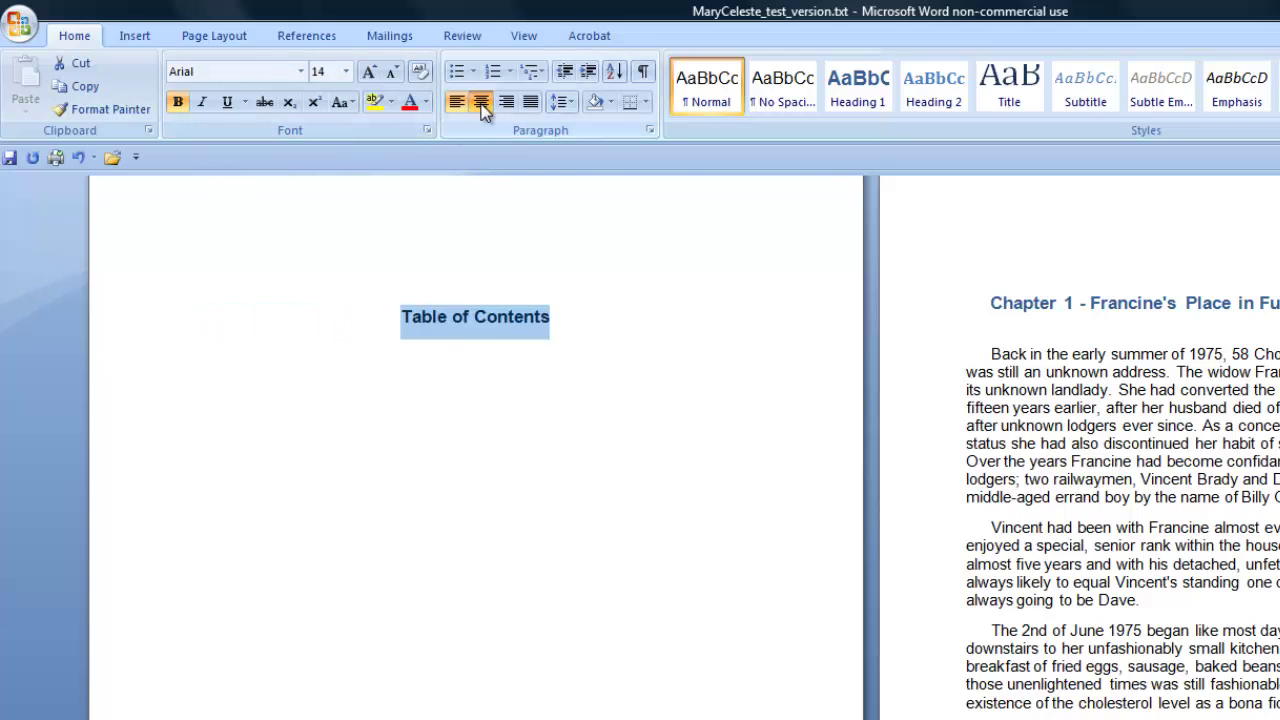
{"action": "left_click", "coordinate": [571, 289]}
{"action": "scroll", "coordinate": [913, 569], "scroll_direction": "up", "scroll_amount": 15}
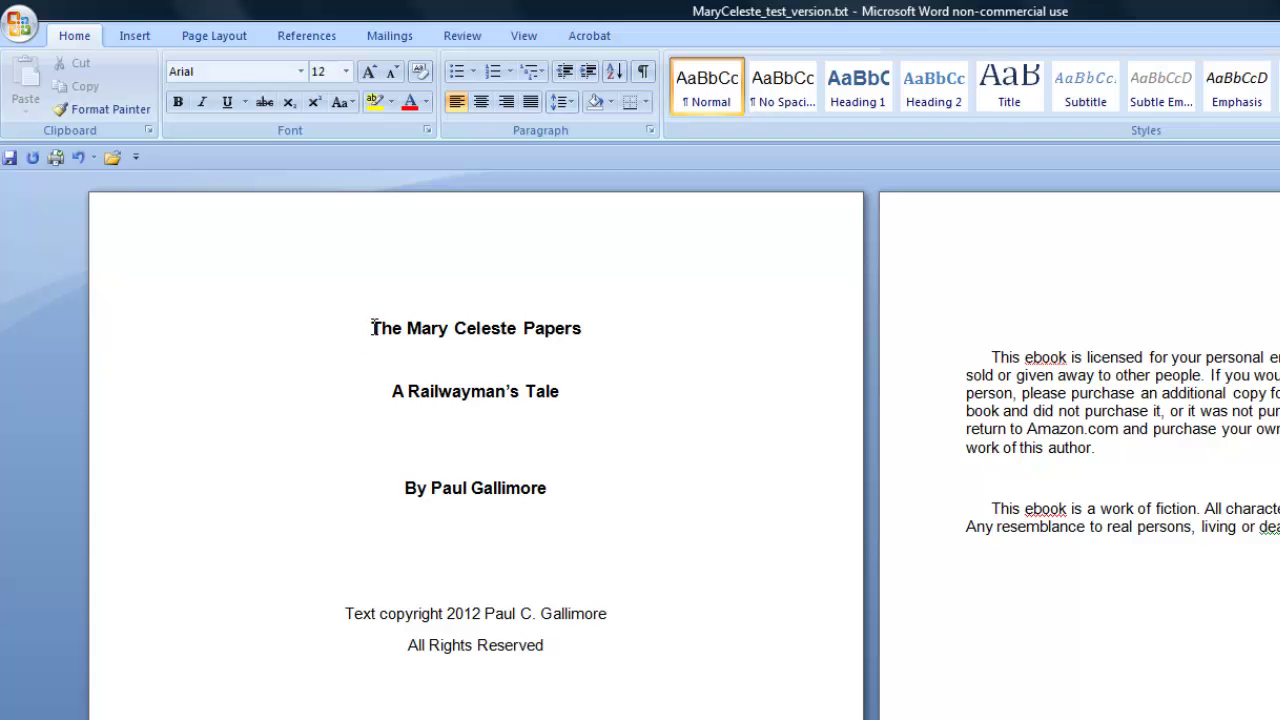
{"action": "left_click", "coordinate": [358, 333]}
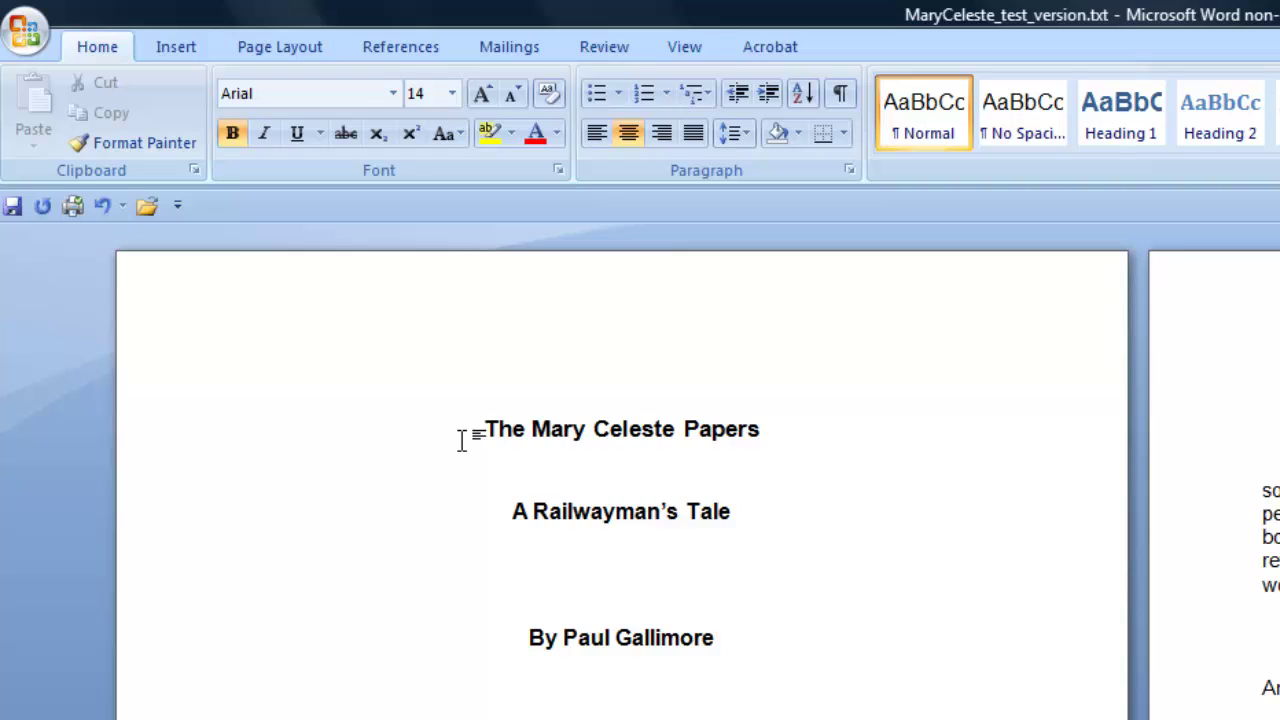
{"action": "key", "text": "ctrl+a"}
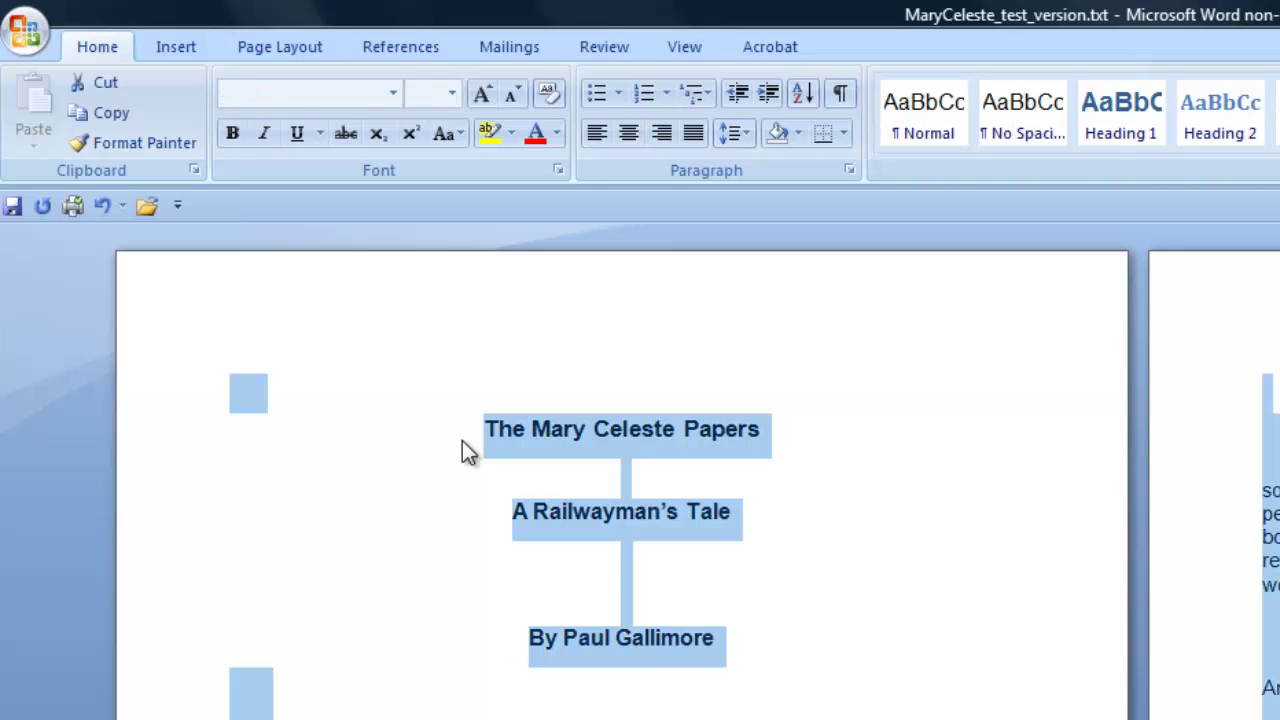
{"action": "left_click", "coordinate": [281, 49]}
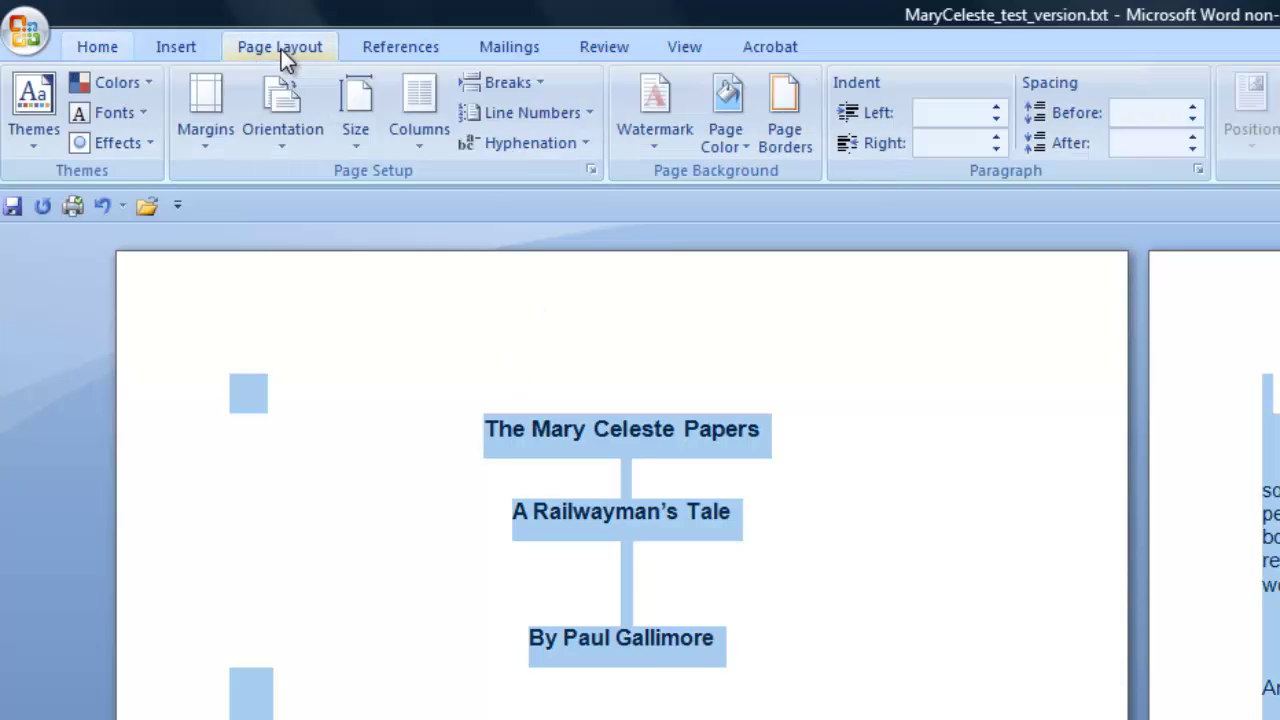
{"action": "left_click", "coordinate": [199, 107]}
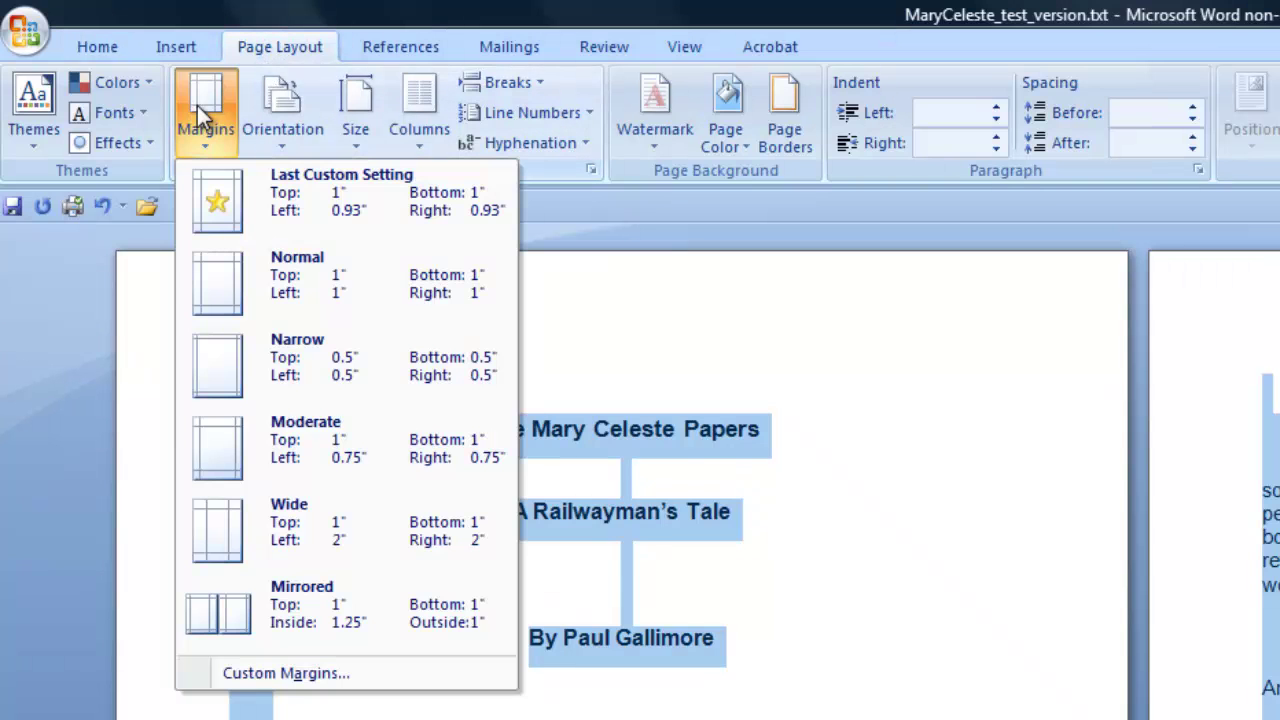
{"action": "left_click", "coordinate": [285, 674]}
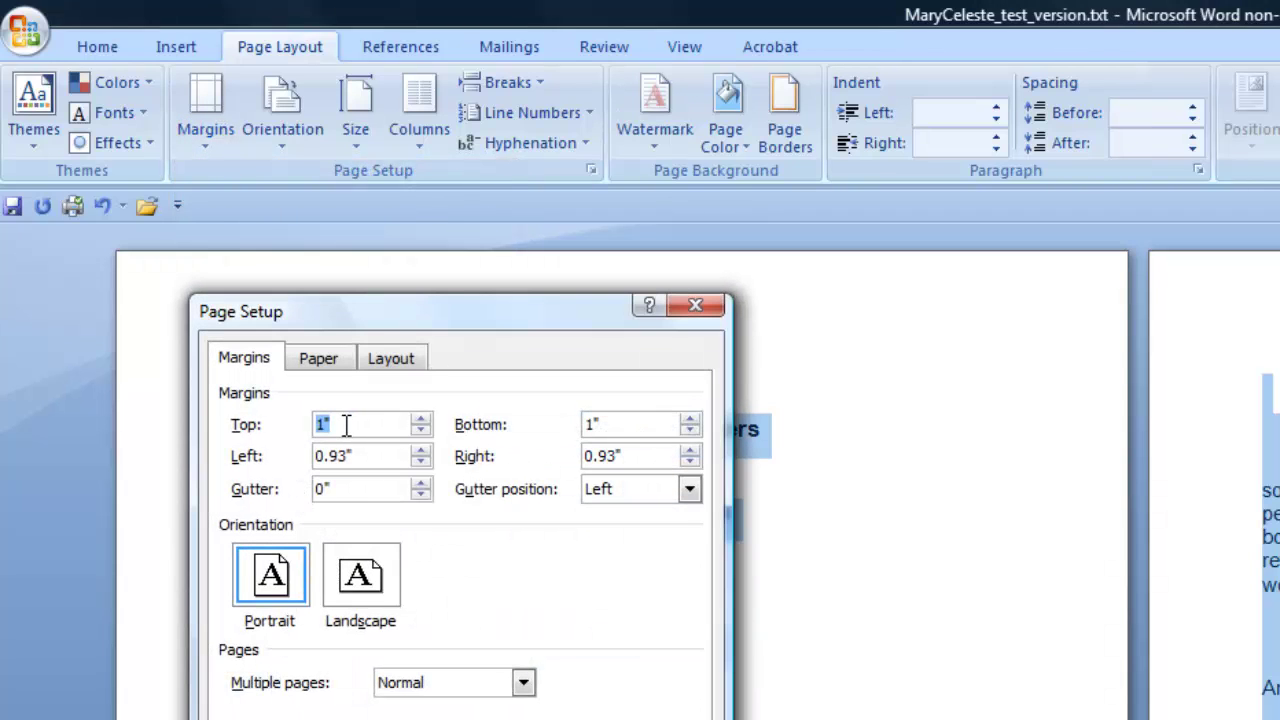
{"action": "left_click_drag", "start_coordinate": [358, 455], "coordinate": [306, 455]}
{"action": "left_click_drag", "start_coordinate": [624, 455], "coordinate": [582, 455]}
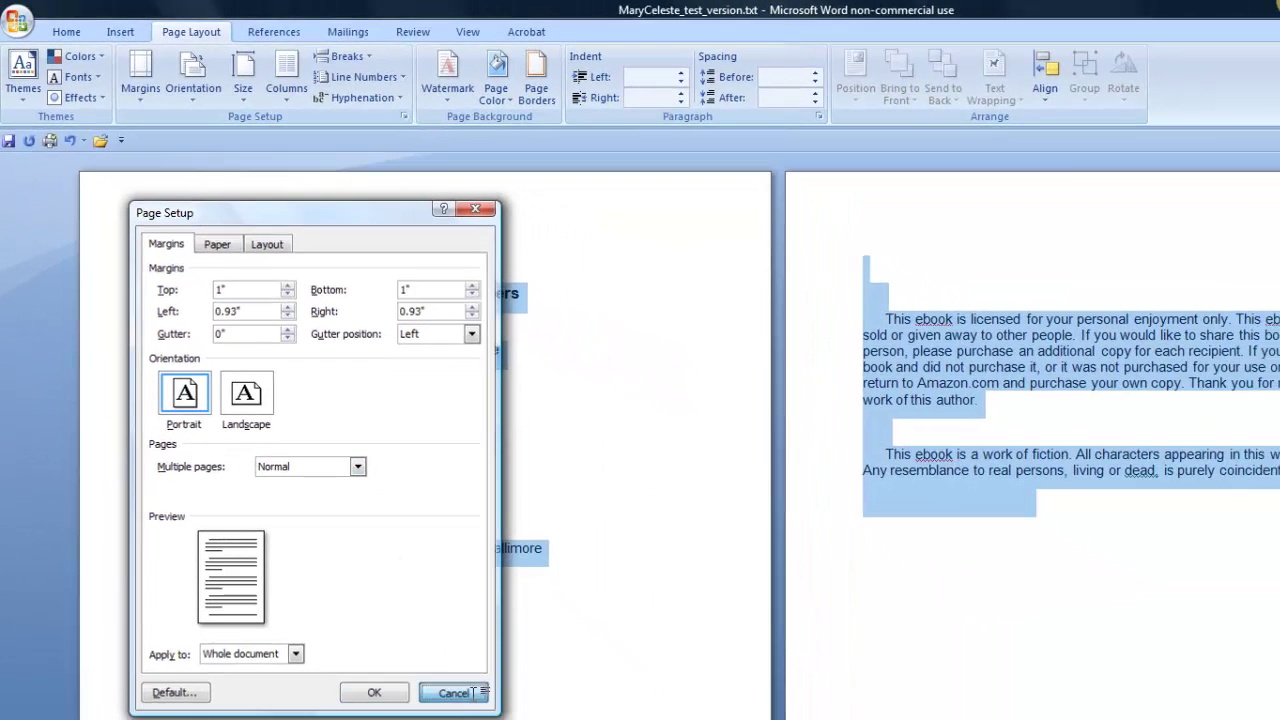
{"action": "left_click", "coordinate": [465, 693]}
{"action": "left_click", "coordinate": [555, 469]}
{"action": "scroll", "coordinate": [551, 457], "scroll_direction": "down", "scroll_amount": 3}
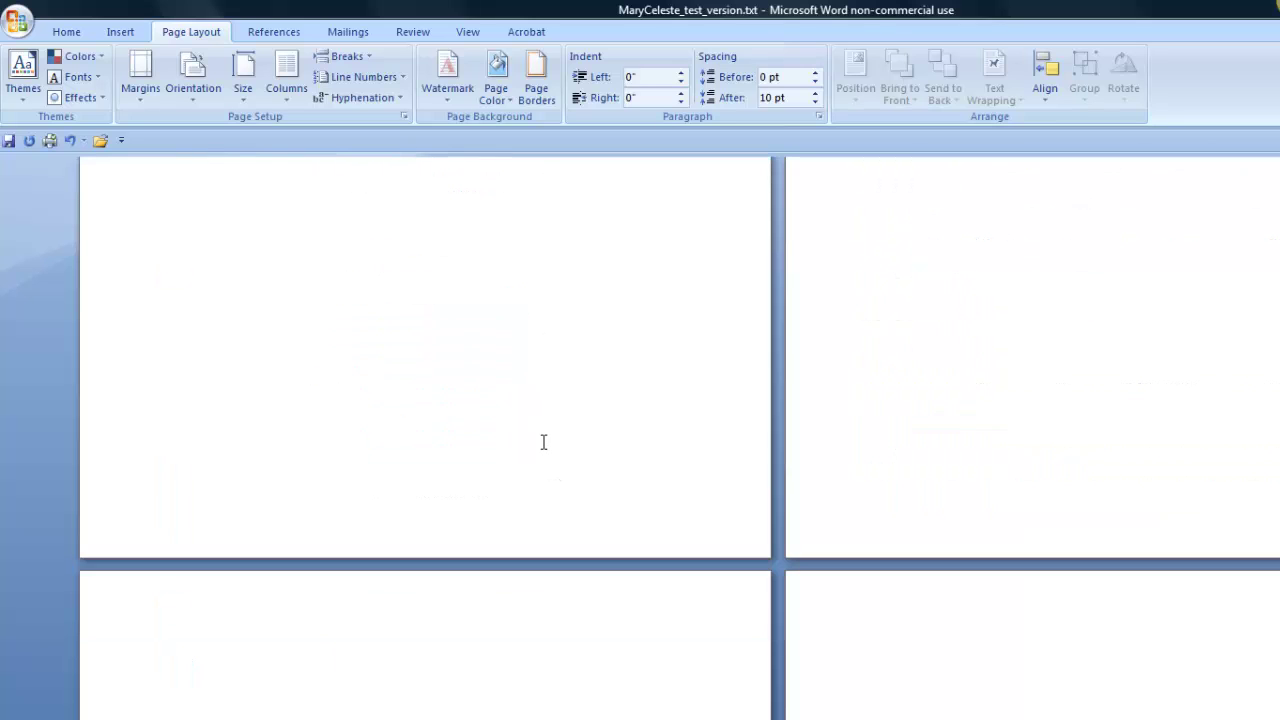
{"action": "scroll", "coordinate": [544, 442], "scroll_direction": "down", "scroll_amount": 5}
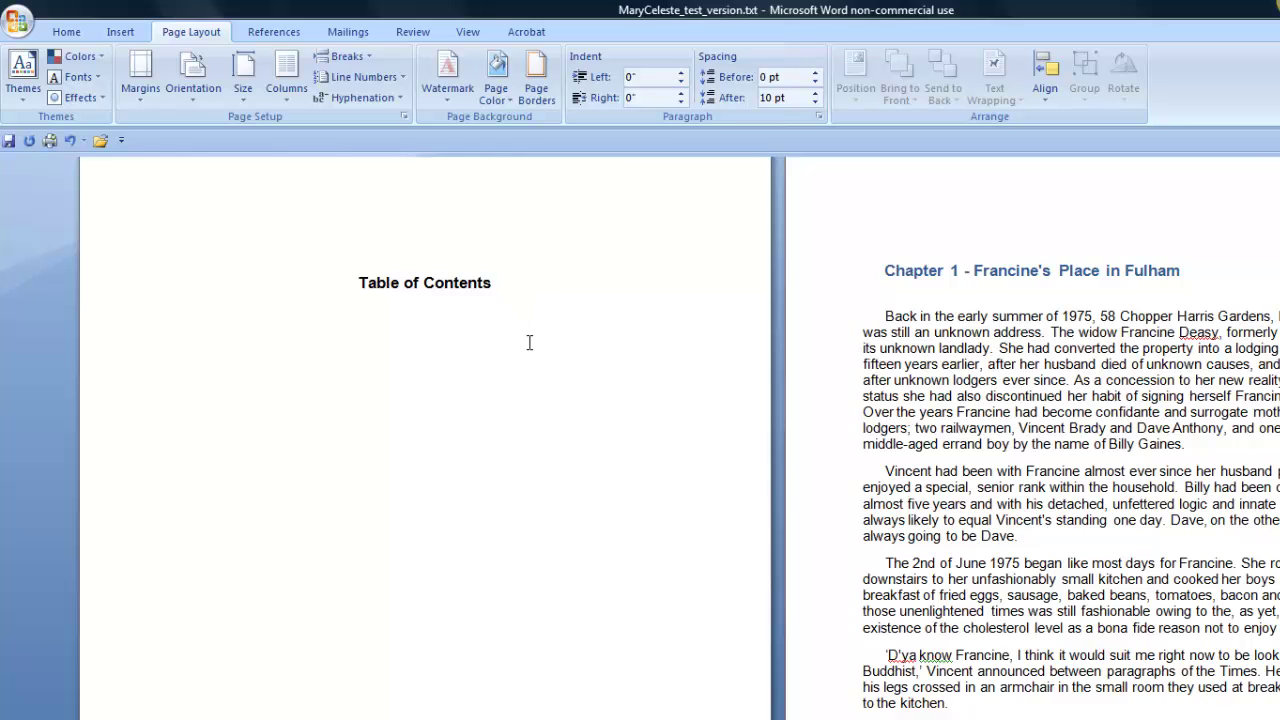
{"action": "scroll", "coordinate": [528, 344], "scroll_direction": "up", "scroll_amount": 4}
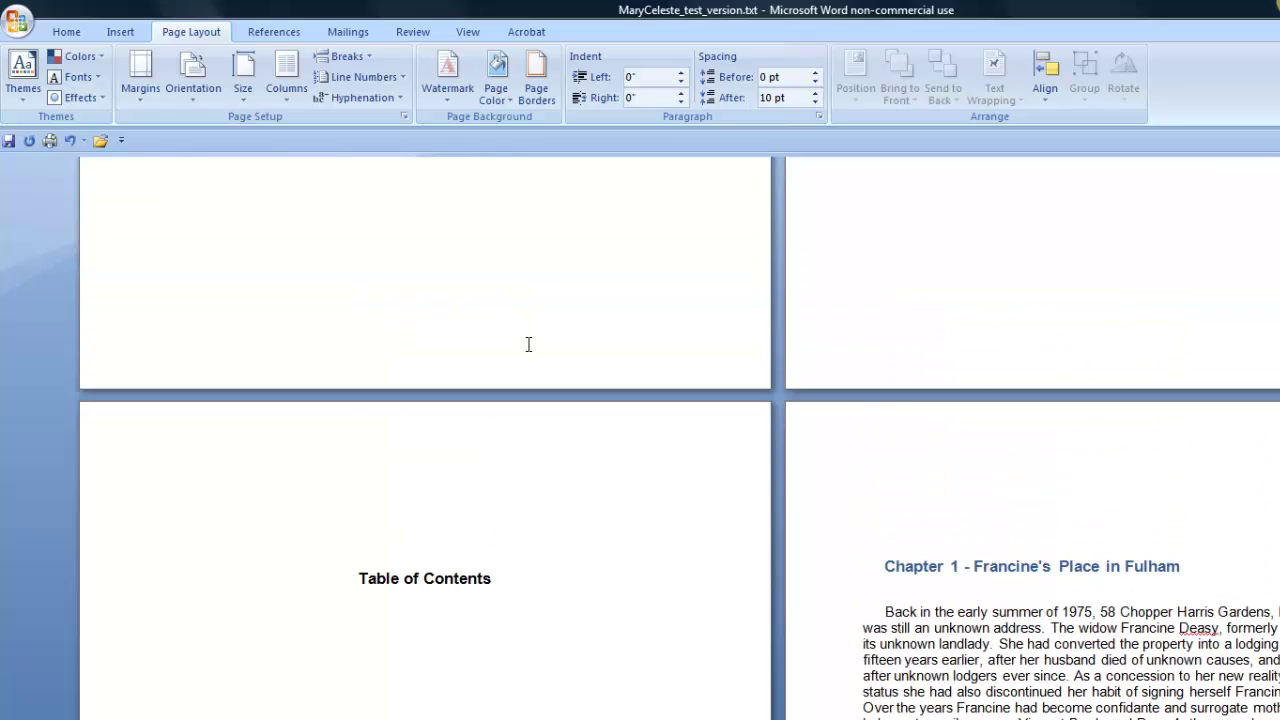
{"action": "scroll", "coordinate": [528, 344], "scroll_direction": "up", "scroll_amount": 5}
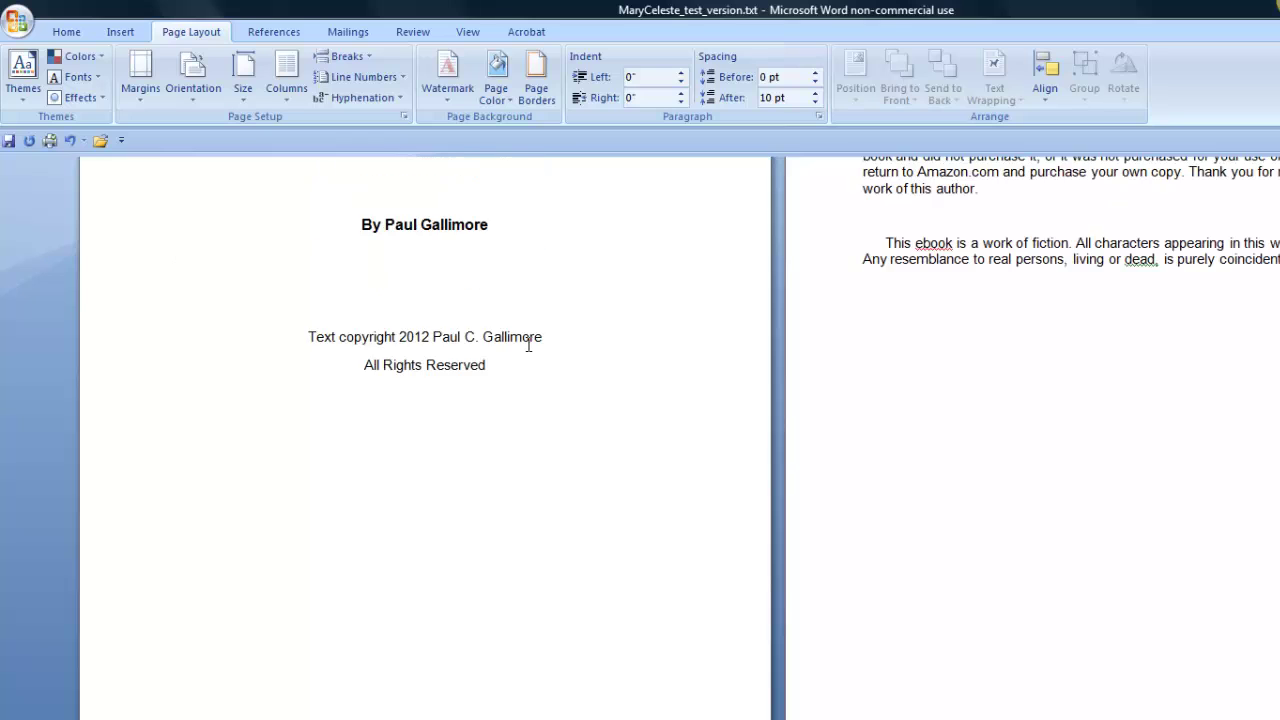
{"action": "scroll", "coordinate": [528, 344], "scroll_direction": "down", "scroll_amount": 3}
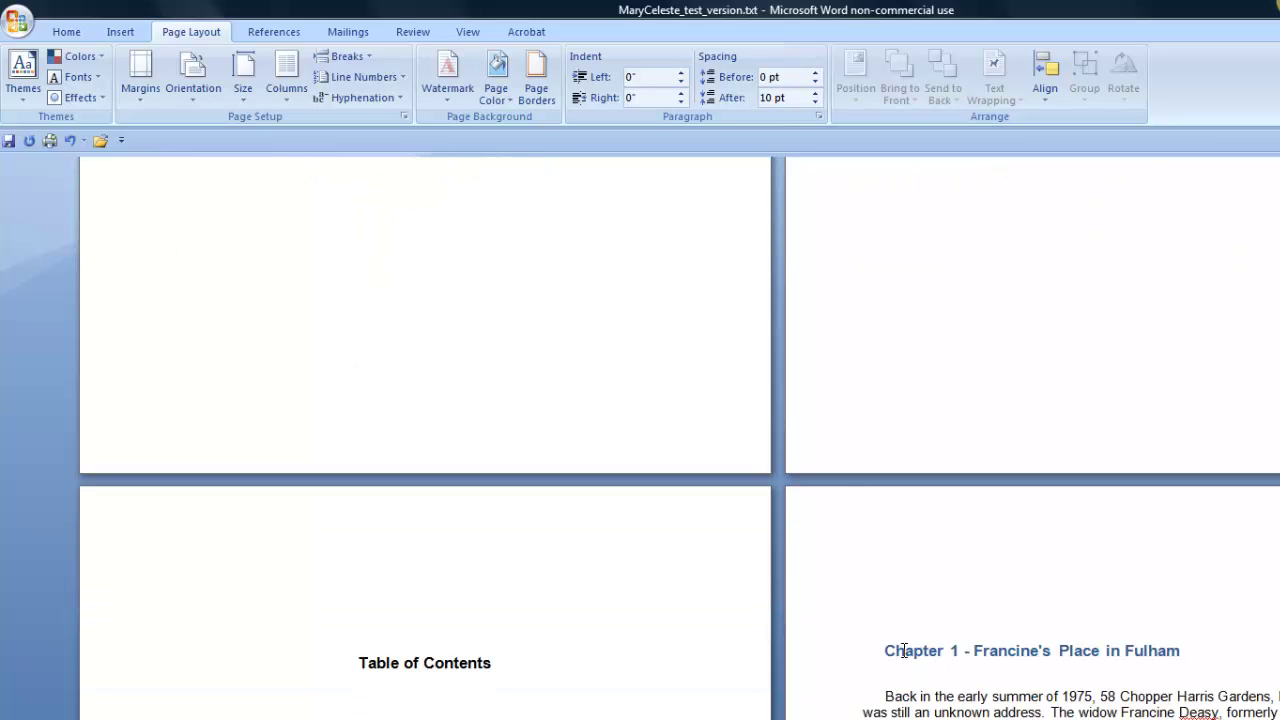
{"action": "left_click_drag", "start_coordinate": [886, 652], "coordinate": [958, 652]}
{"action": "left_click", "coordinate": [1061, 651]}
{"action": "left_click", "coordinate": [427, 703]}
{"action": "scroll", "coordinate": [380, 574], "scroll_direction": "down", "scroll_amount": 3}
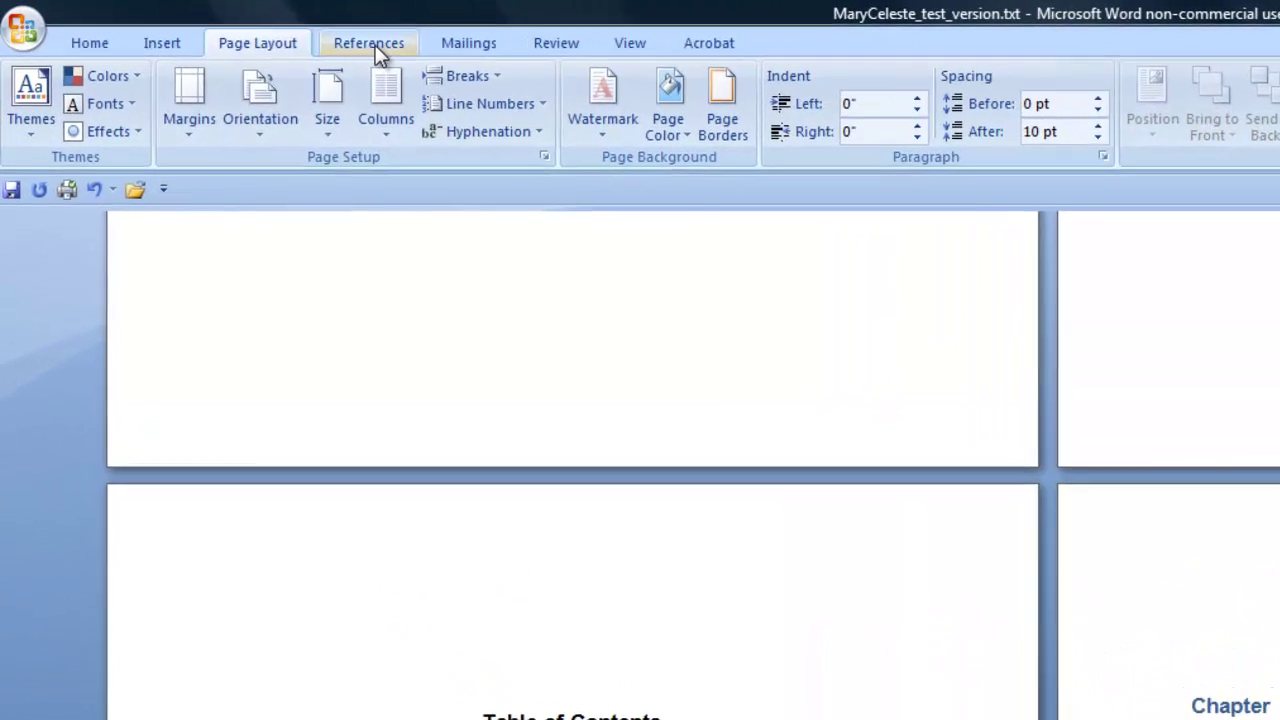
Step: Open the custom Table of Contents settings and untick Use hyperlinks
{"action": "left_click", "coordinate": [378, 48]}
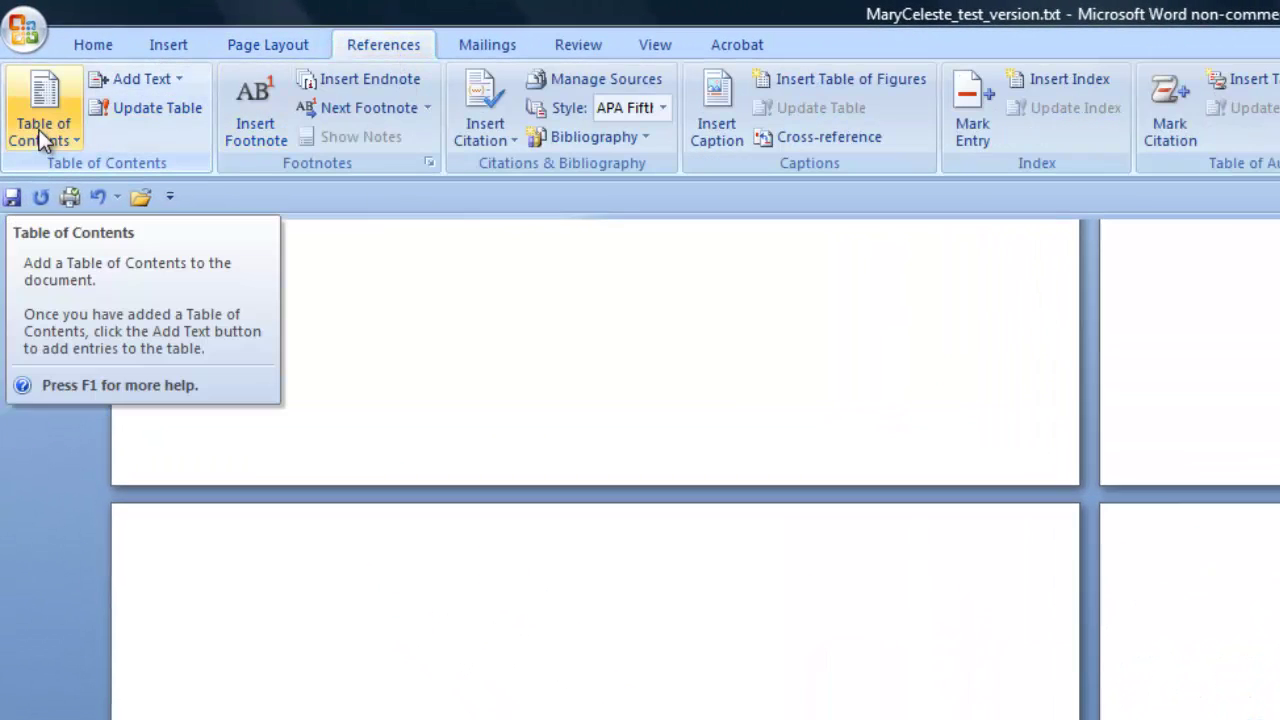
{"action": "left_click", "coordinate": [42, 138]}
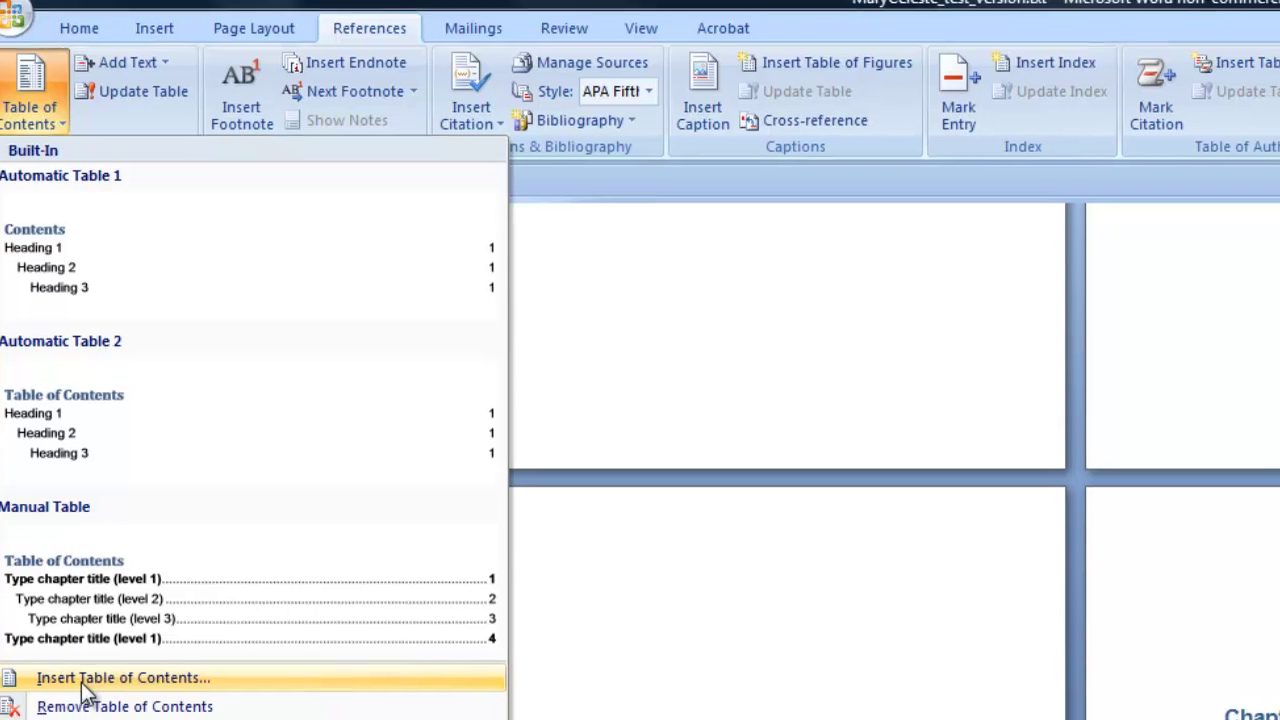
{"action": "left_click", "coordinate": [98, 698]}
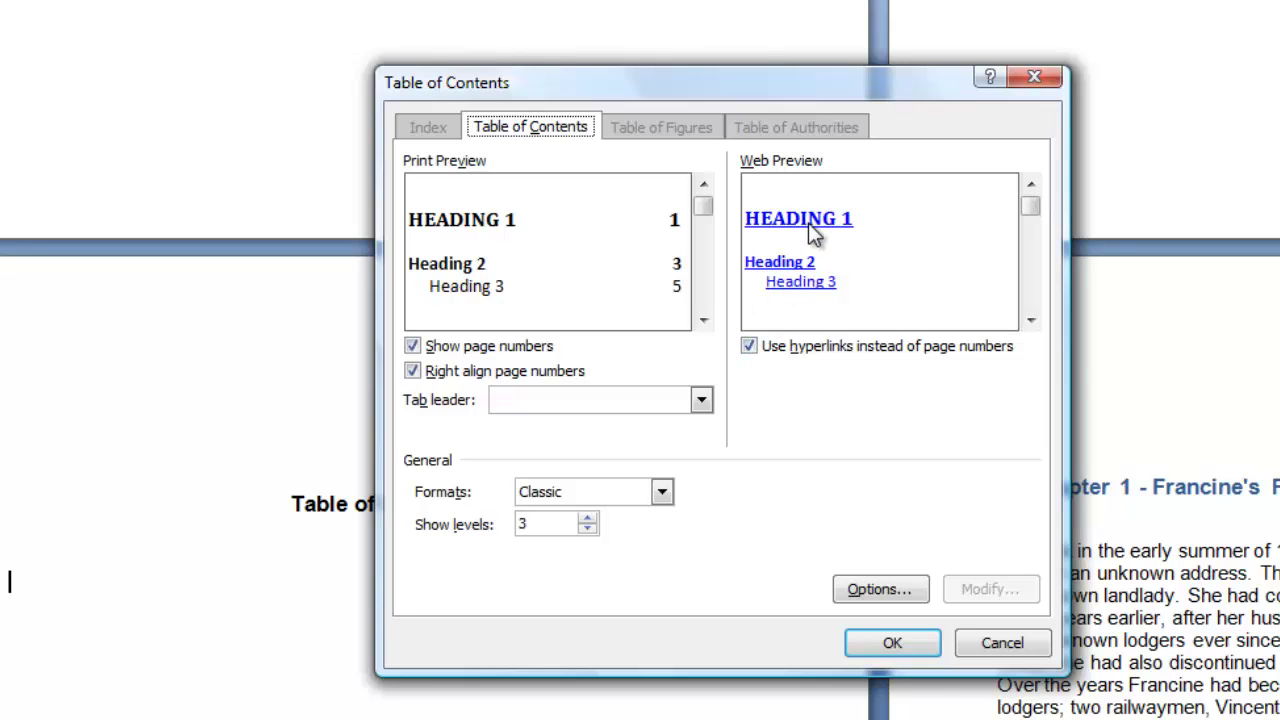
{"action": "left_click", "coordinate": [749, 346]}
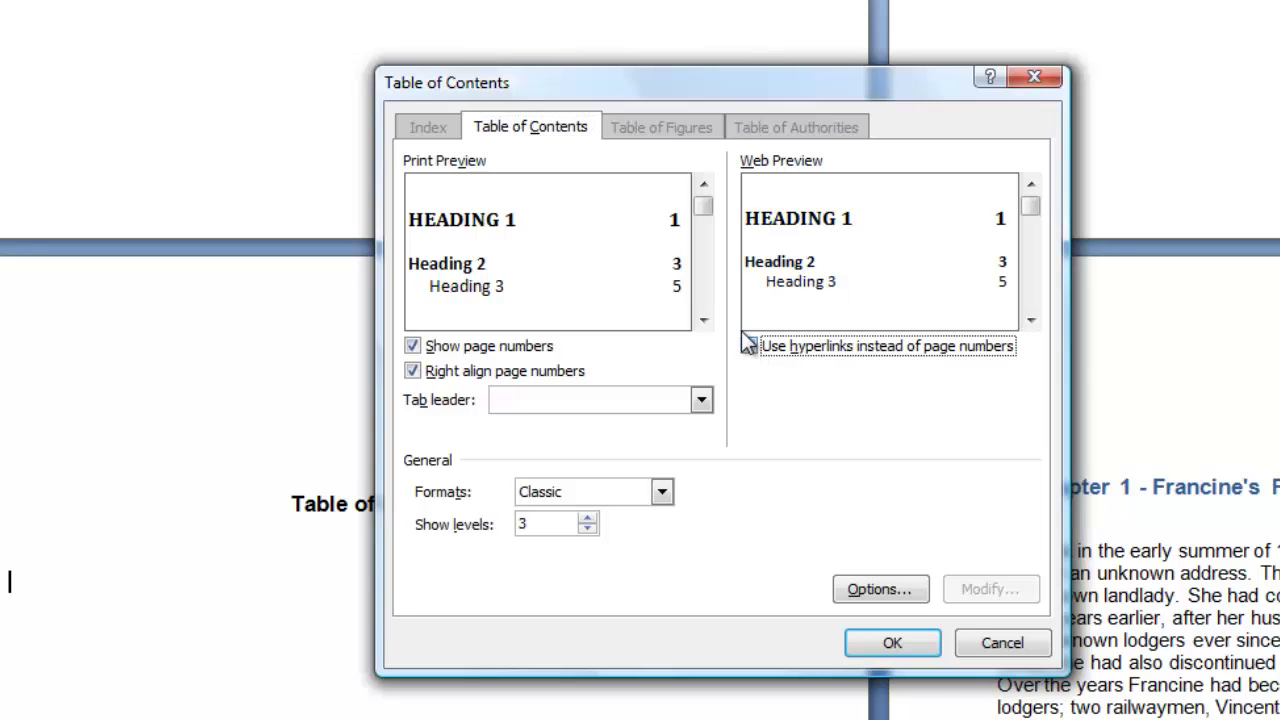
Step: Keep the Classic format with right-aligned page numbers and insert the table of contents
{"action": "left_click", "coordinate": [662, 492]}
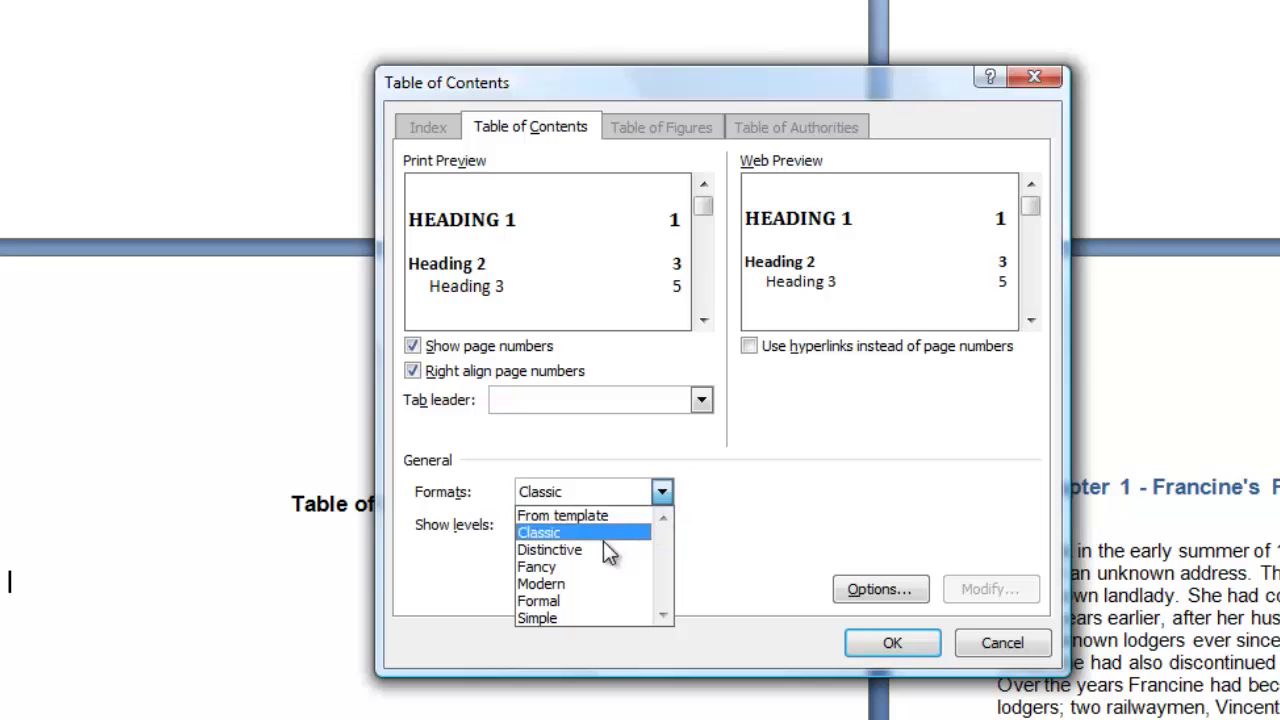
{"action": "left_click", "coordinate": [577, 566]}
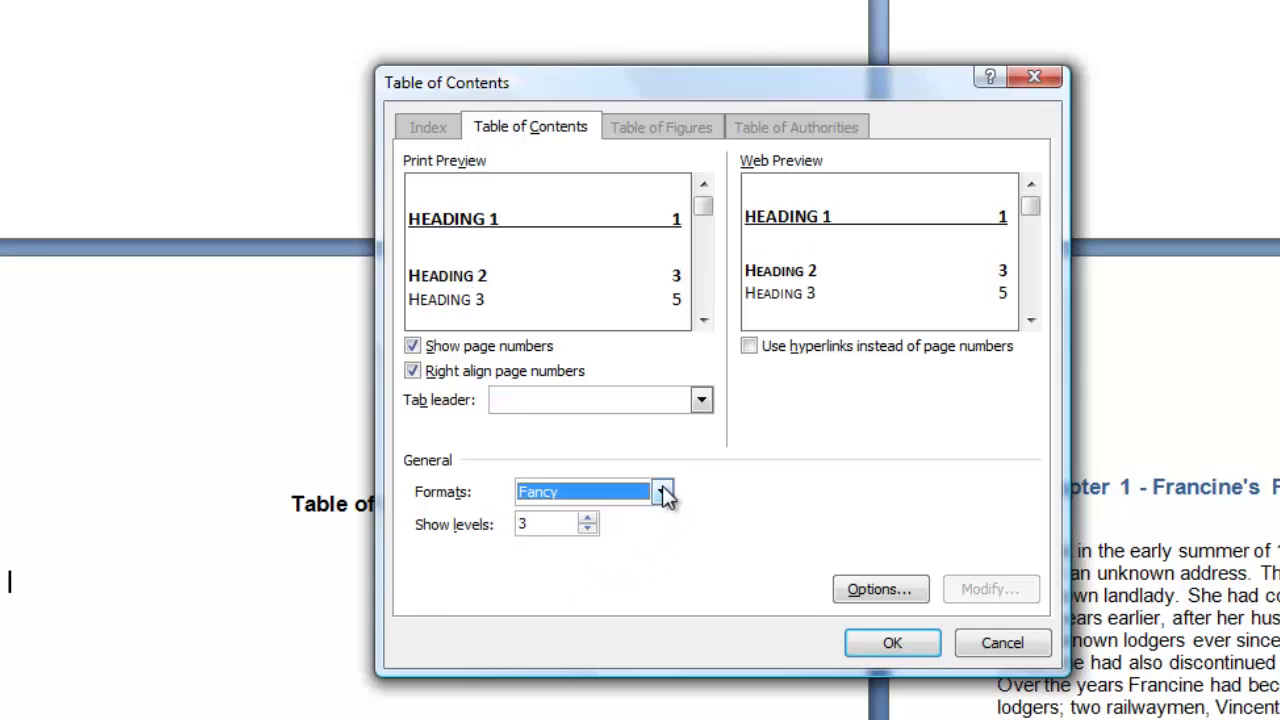
{"action": "left_click", "coordinate": [662, 492]}
{"action": "left_click", "coordinate": [589, 552]}
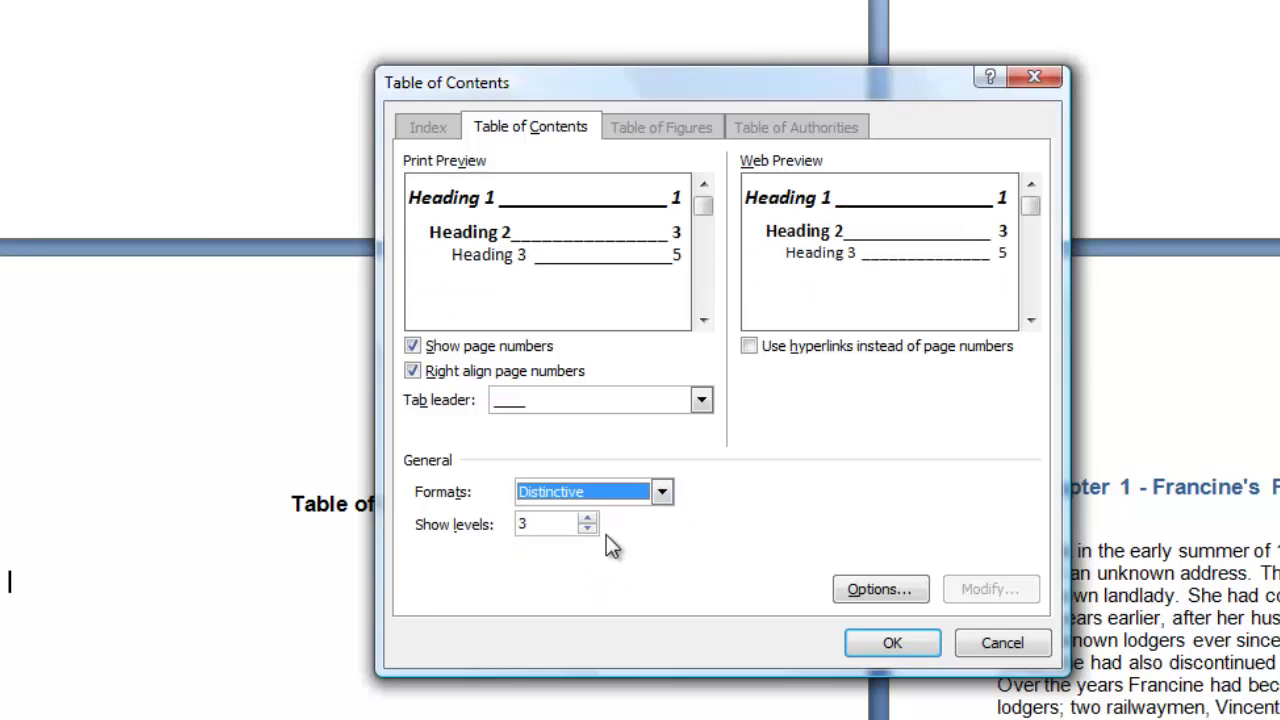
{"action": "left_click", "coordinate": [662, 492]}
{"action": "left_click", "coordinate": [612, 535]}
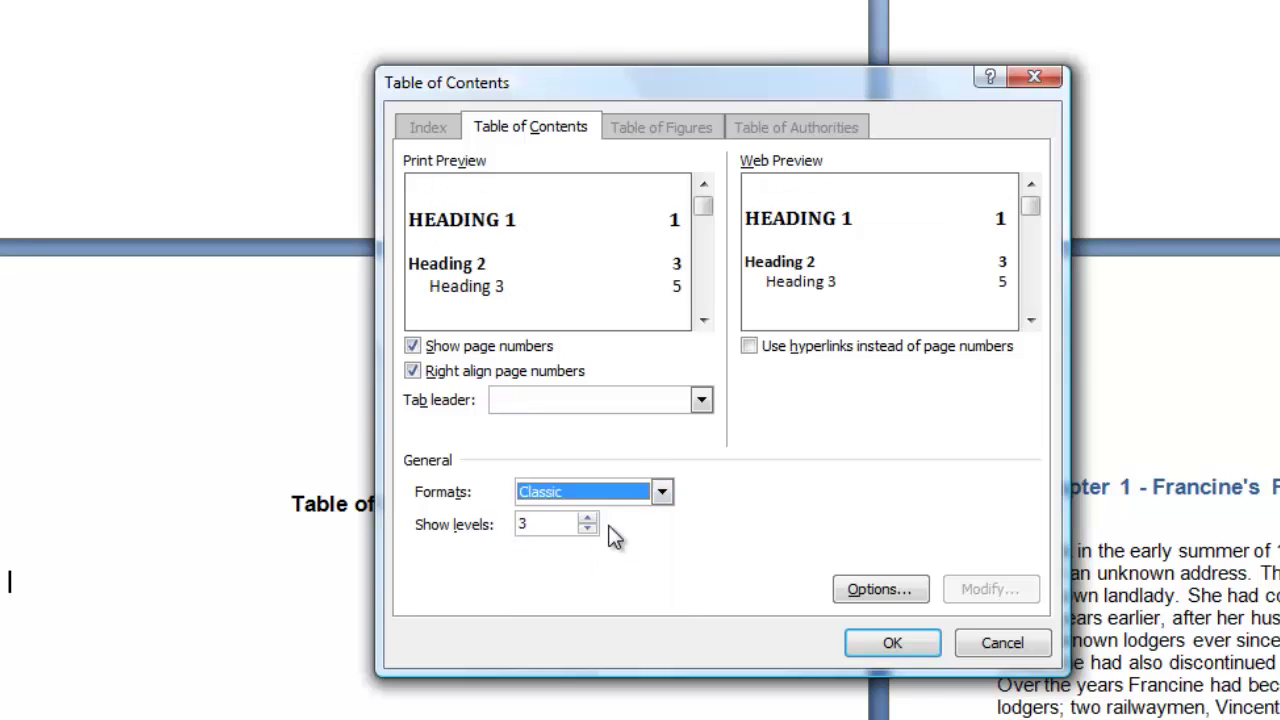
{"action": "left_click", "coordinate": [424, 352]}
{"action": "left_click", "coordinate": [421, 354]}
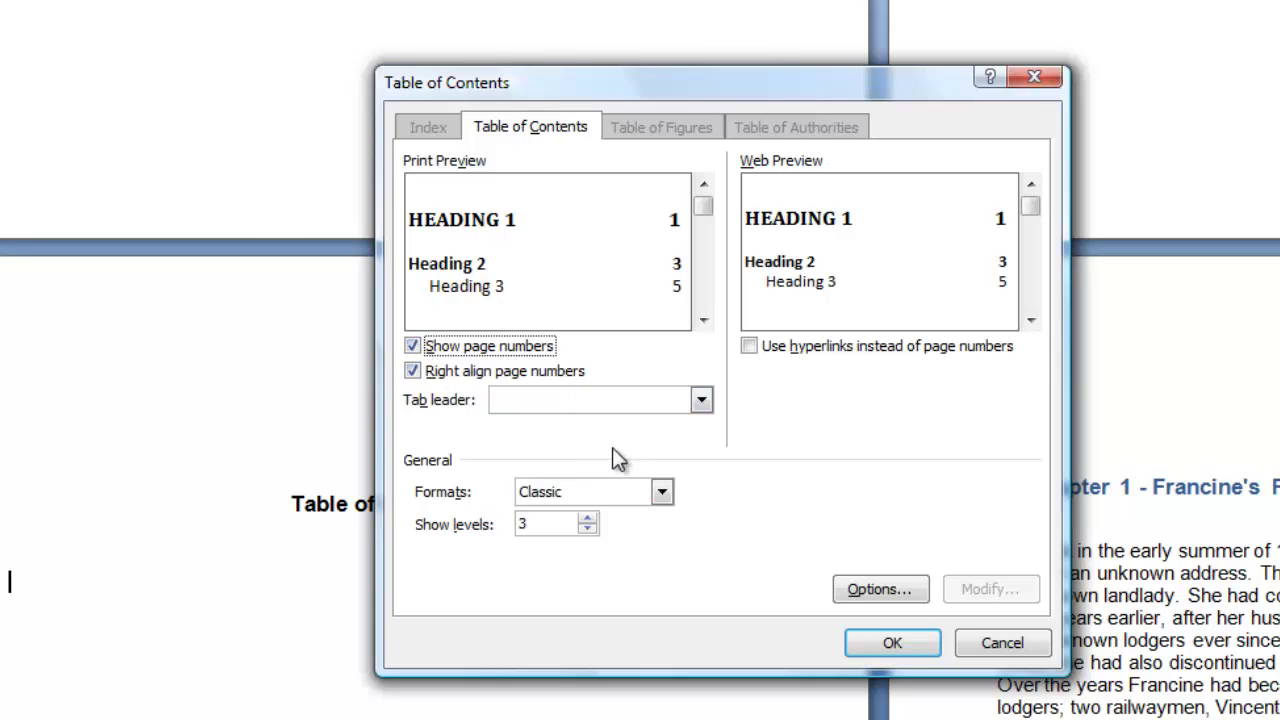
{"action": "left_click", "coordinate": [893, 641]}
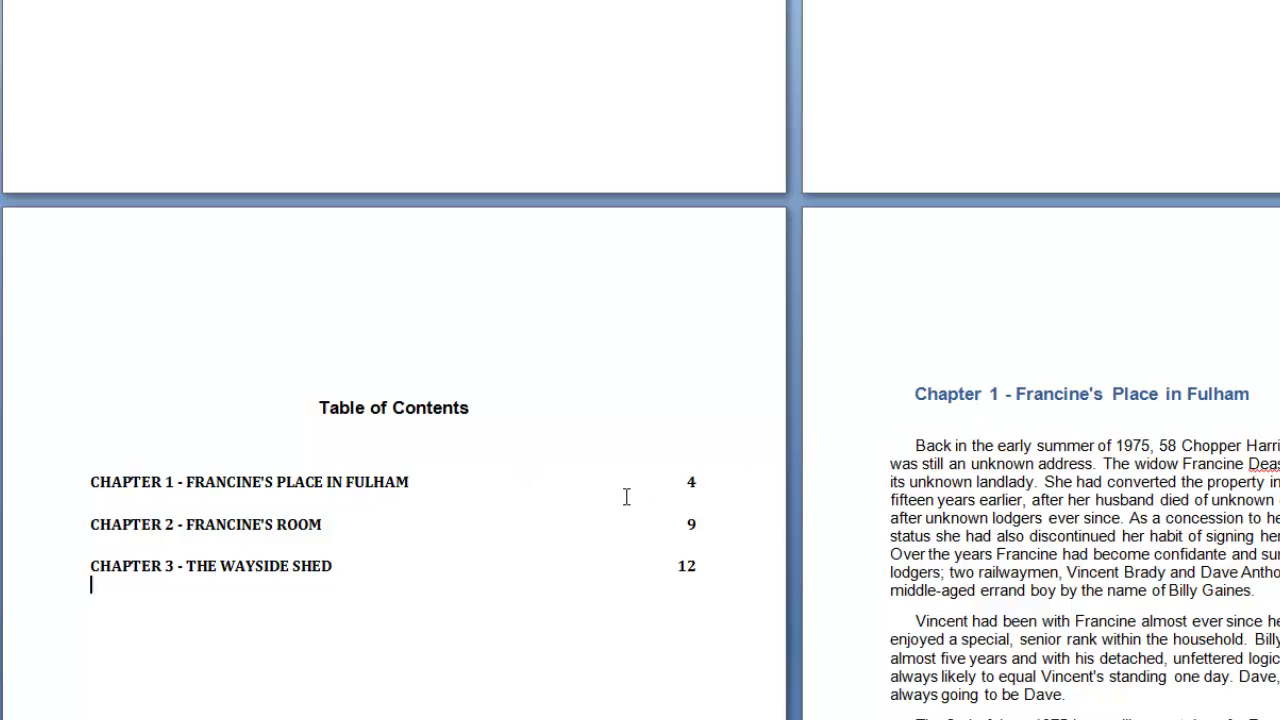
{"action": "scroll", "coordinate": [626, 497], "scroll_direction": "down", "scroll_amount": 2}
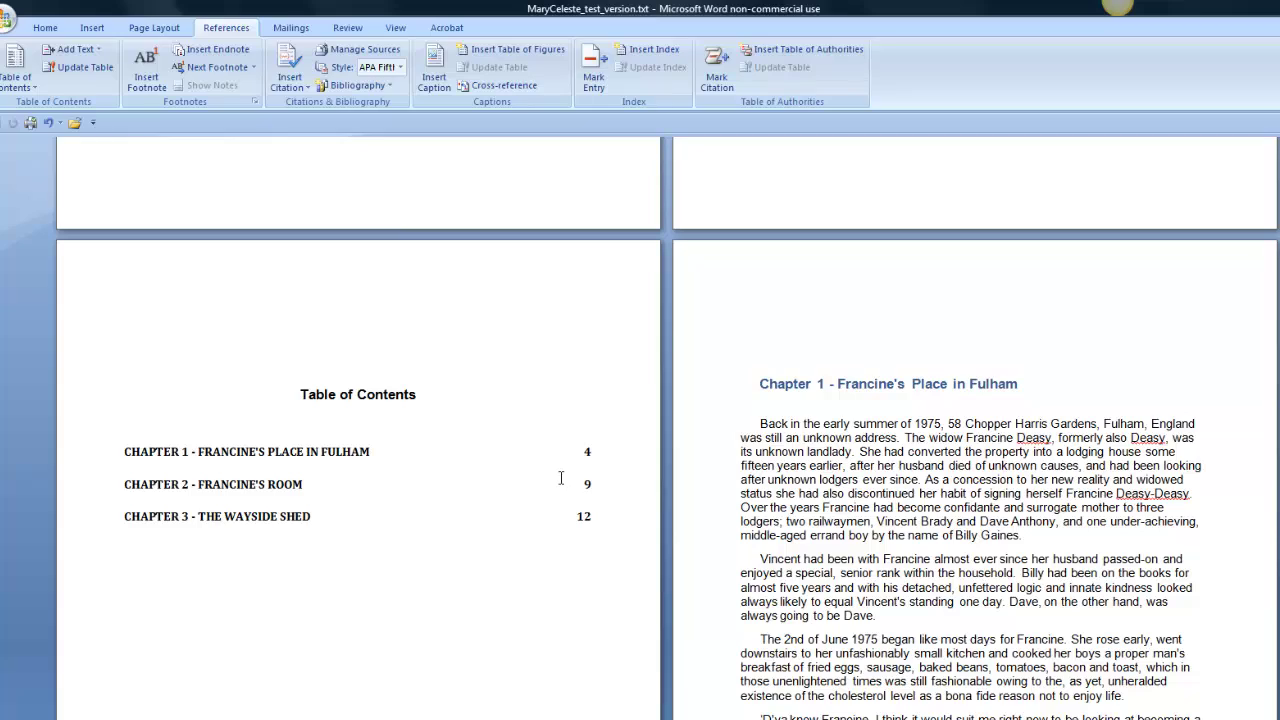
{"action": "scroll", "coordinate": [517, 500], "scroll_direction": "down", "scroll_amount": 10}
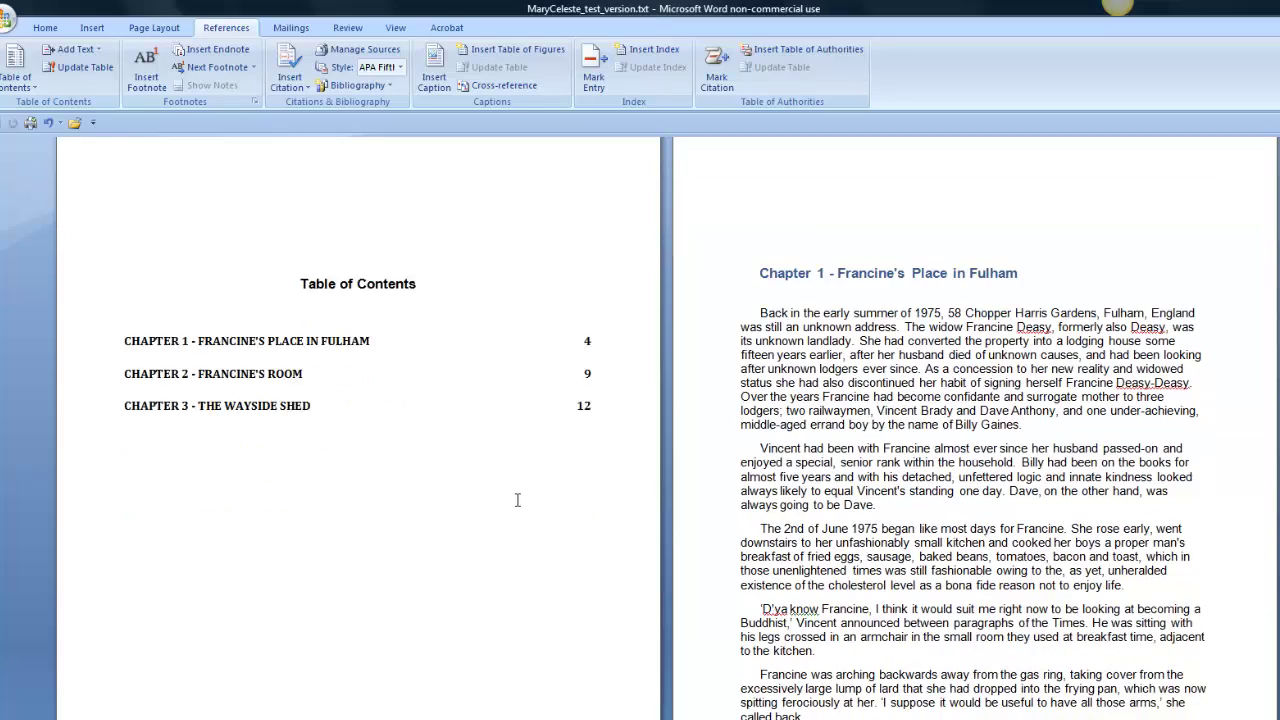
{"action": "scroll", "coordinate": [517, 500], "scroll_direction": "down", "scroll_amount": 3}
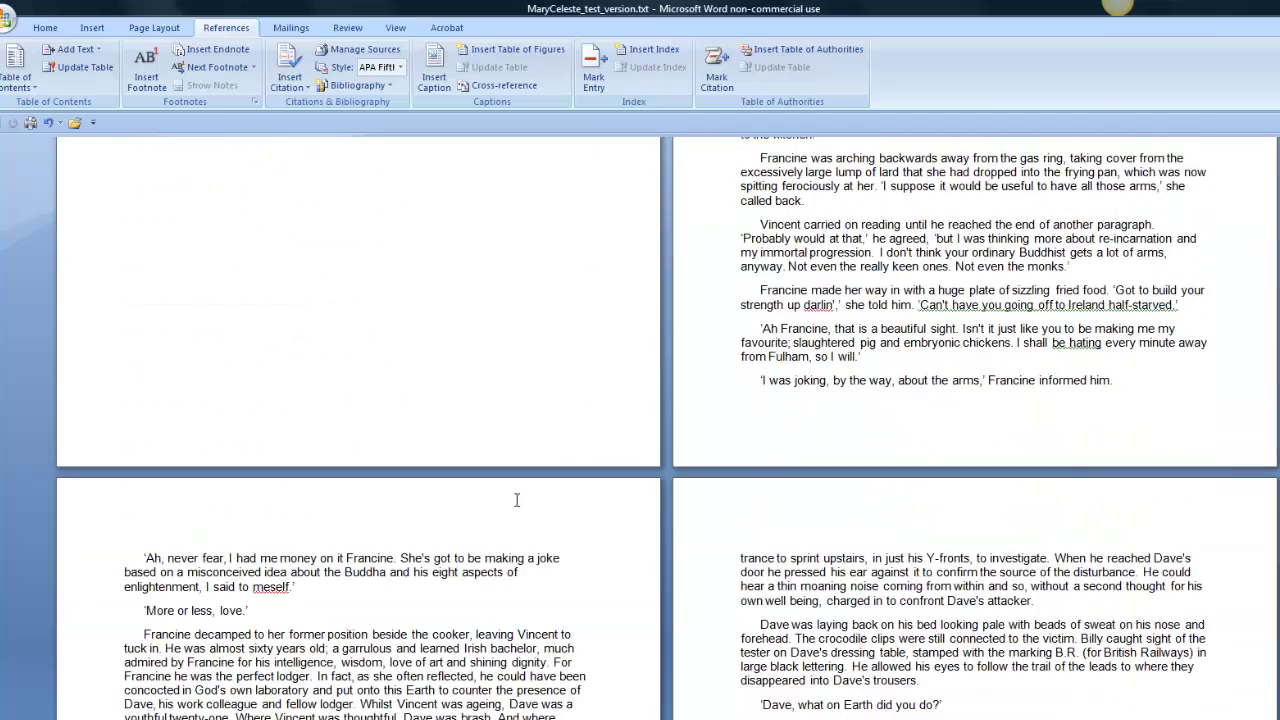
{"action": "scroll", "coordinate": [514, 507], "scroll_direction": "up", "scroll_amount": 11}
{"action": "scroll", "coordinate": [512, 509], "scroll_direction": "up", "scroll_amount": 15}
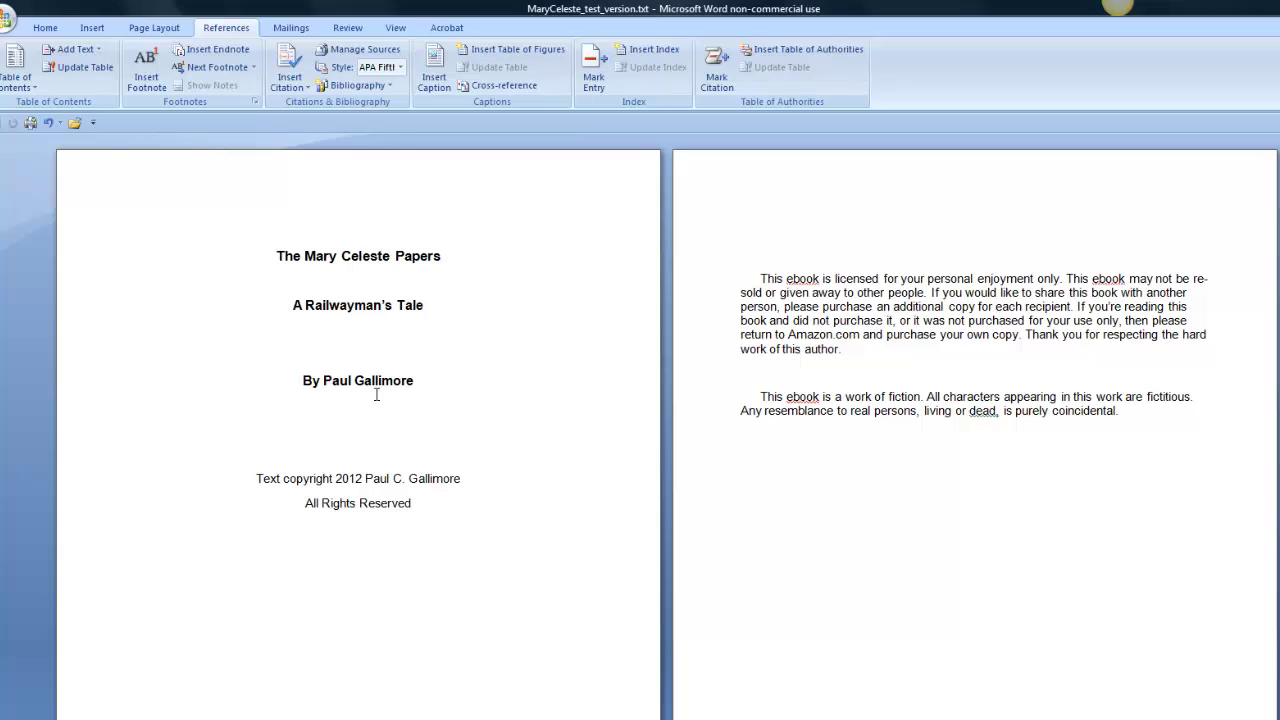
{"action": "scroll", "coordinate": [362, 428], "scroll_direction": "down", "scroll_amount": 1}
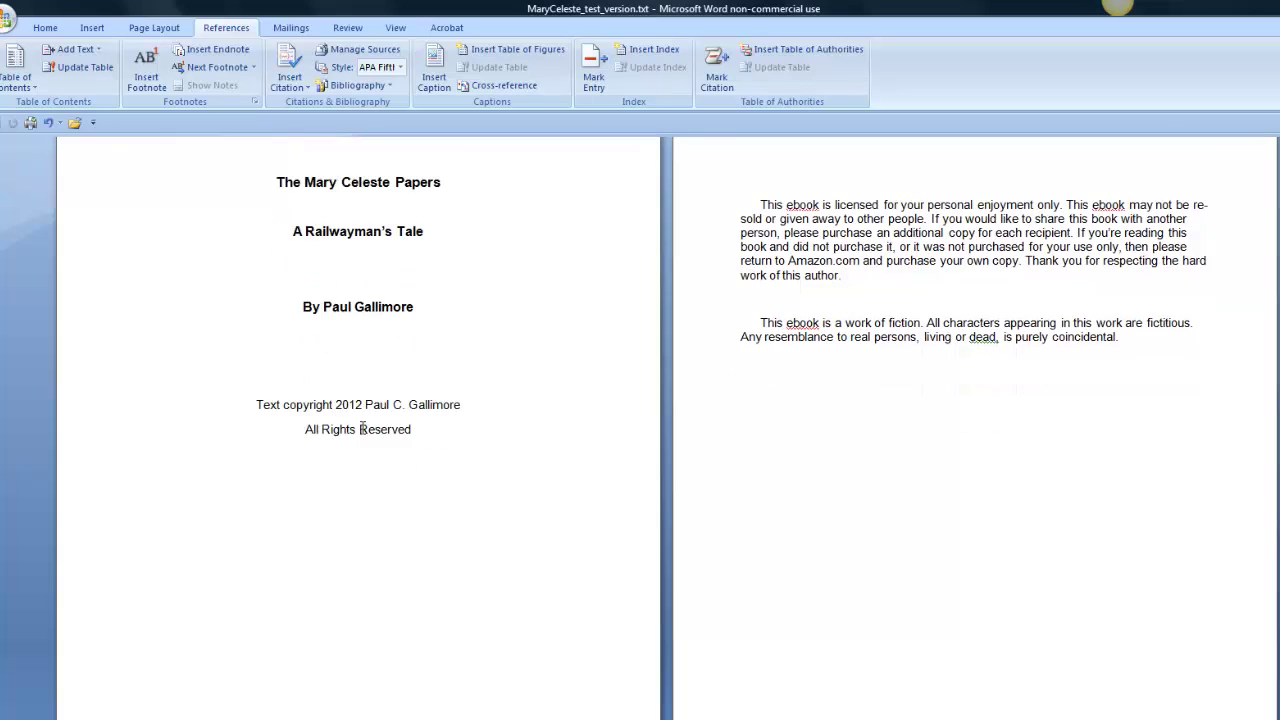
{"action": "scroll", "coordinate": [362, 428], "scroll_direction": "down", "scroll_amount": 1}
{"action": "scroll", "coordinate": [362, 428], "scroll_direction": "down", "scroll_amount": 3}
{"action": "scroll", "coordinate": [361, 428], "scroll_direction": "down", "scroll_amount": 5}
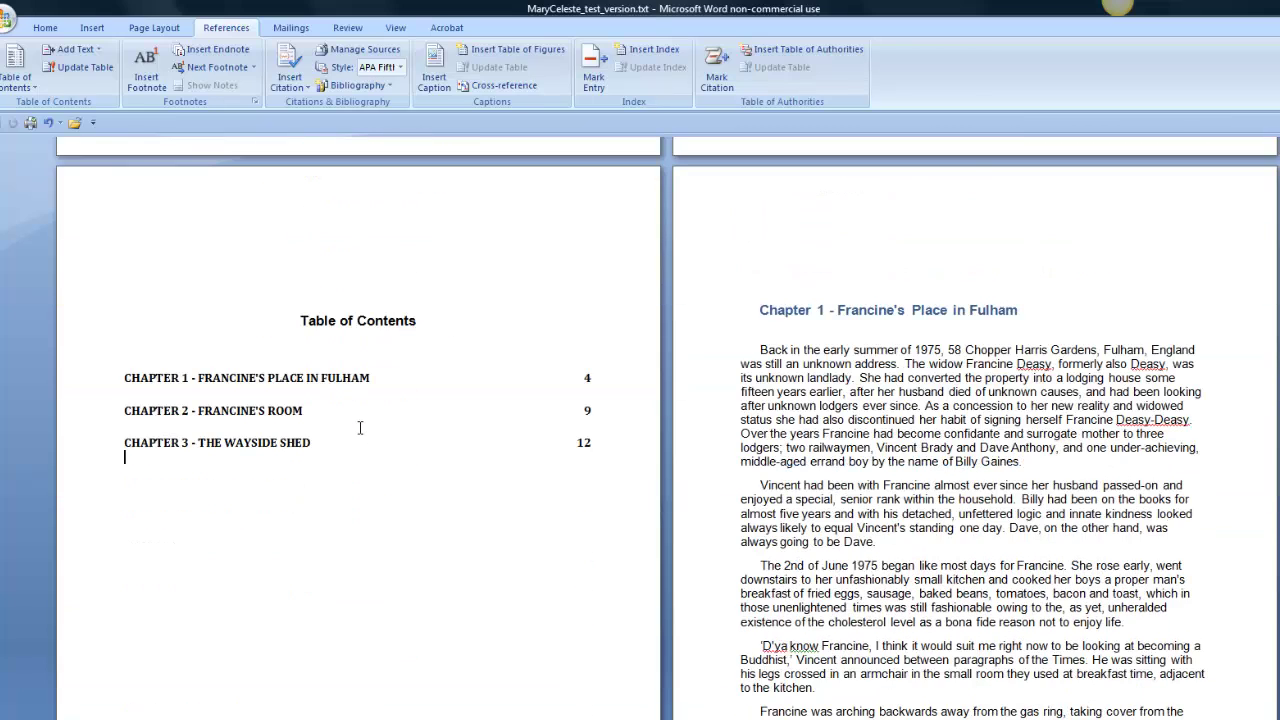
{"action": "scroll", "coordinate": [360, 428], "scroll_direction": "up", "scroll_amount": 10}
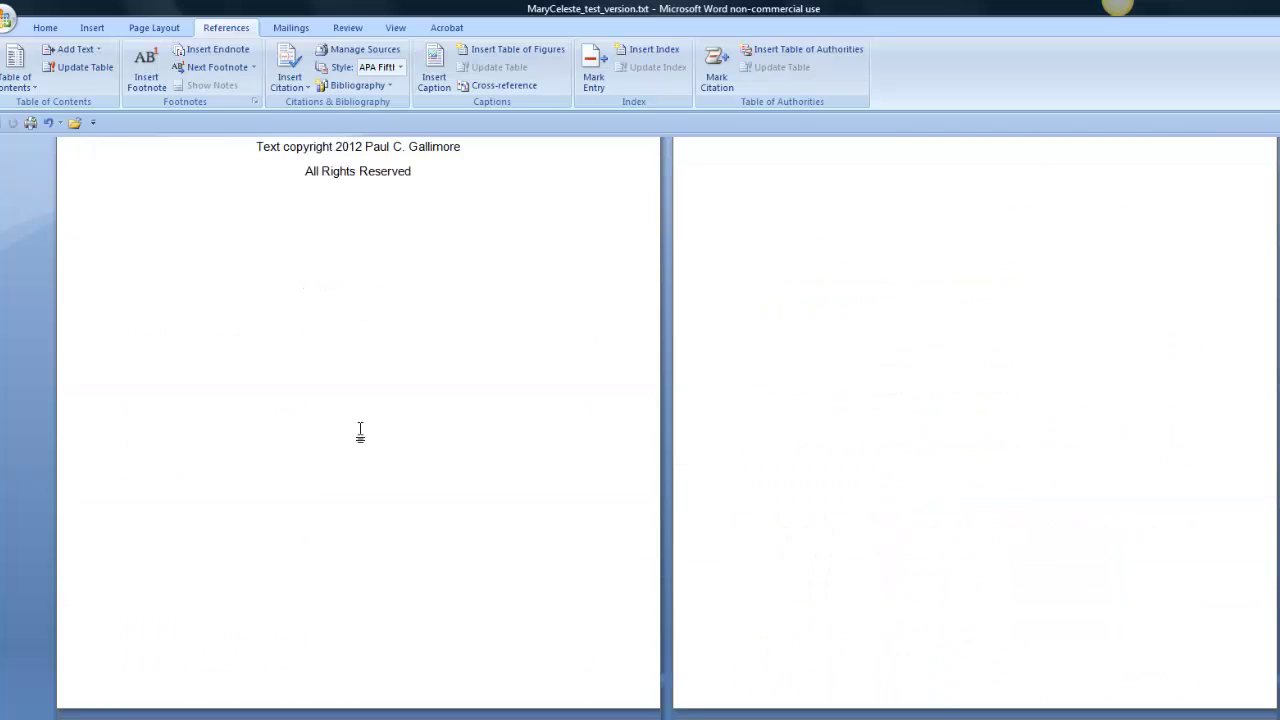
{"action": "scroll", "coordinate": [360, 428], "scroll_direction": "down", "scroll_amount": 10}
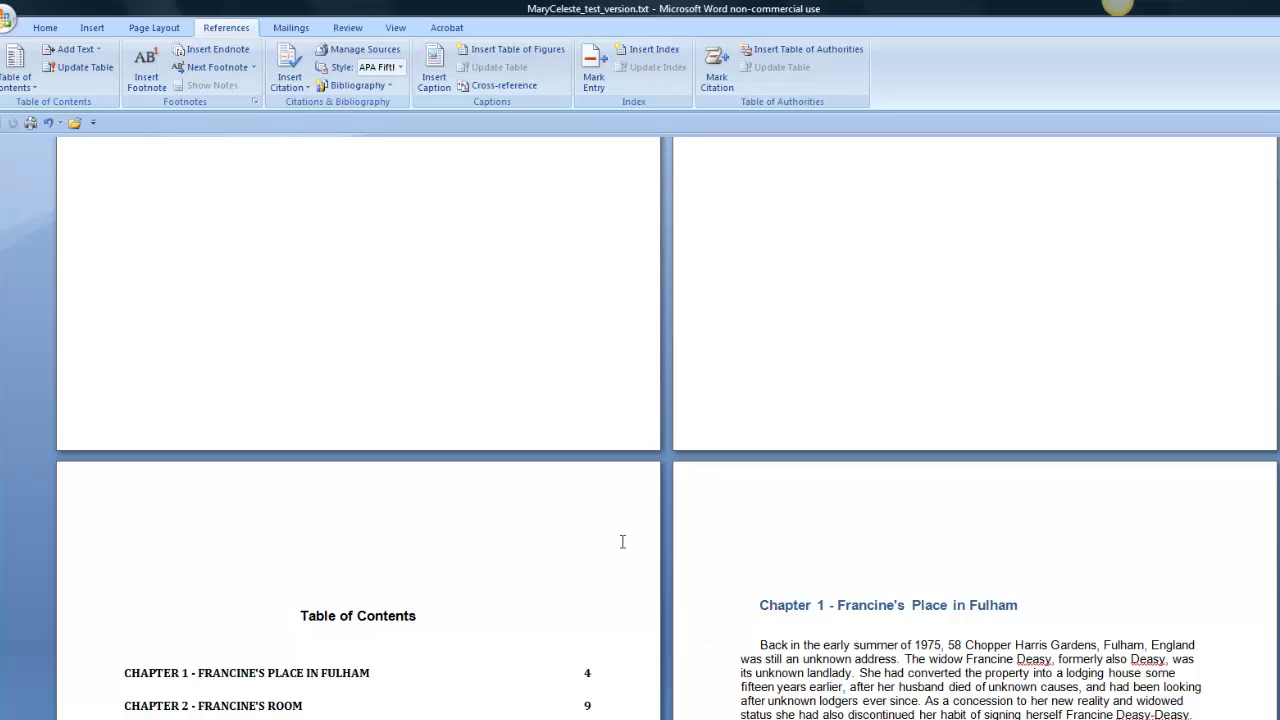
Step: Modify the Heading 1 style to centred alignment and check the Chapter 1 heading
{"action": "left_click", "coordinate": [50, 32]}
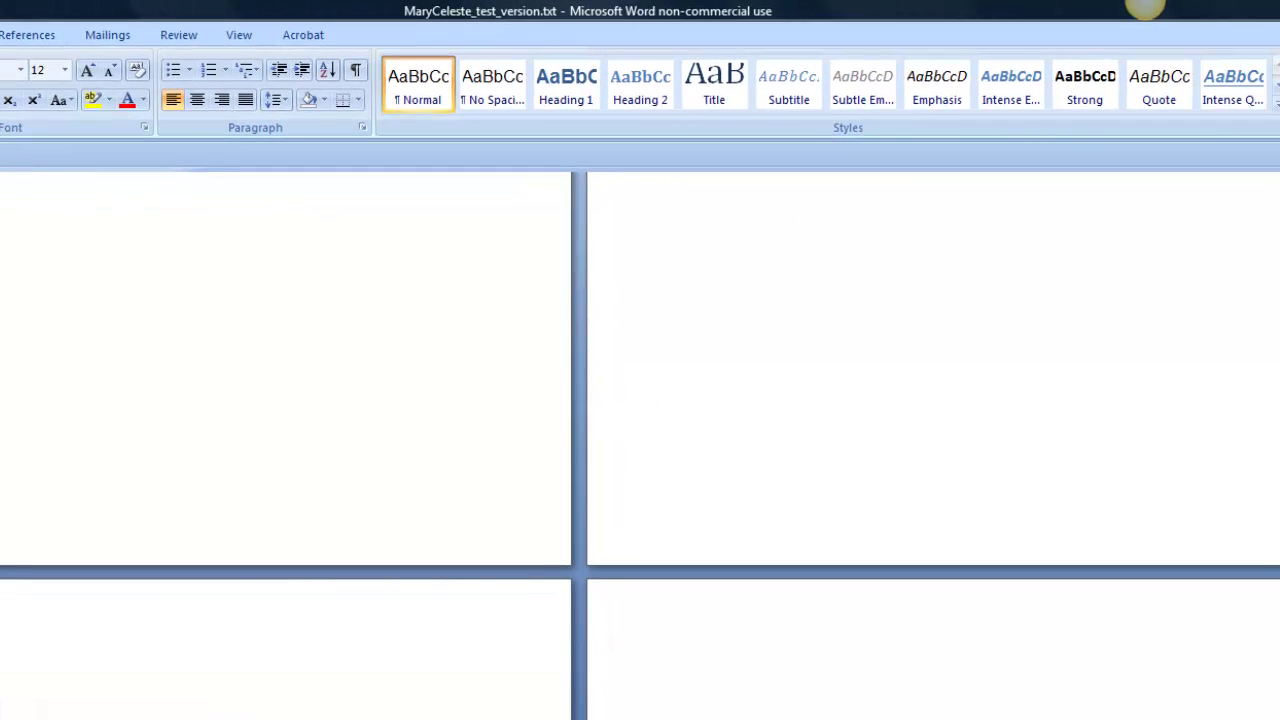
{"action": "right_click", "coordinate": [578, 102]}
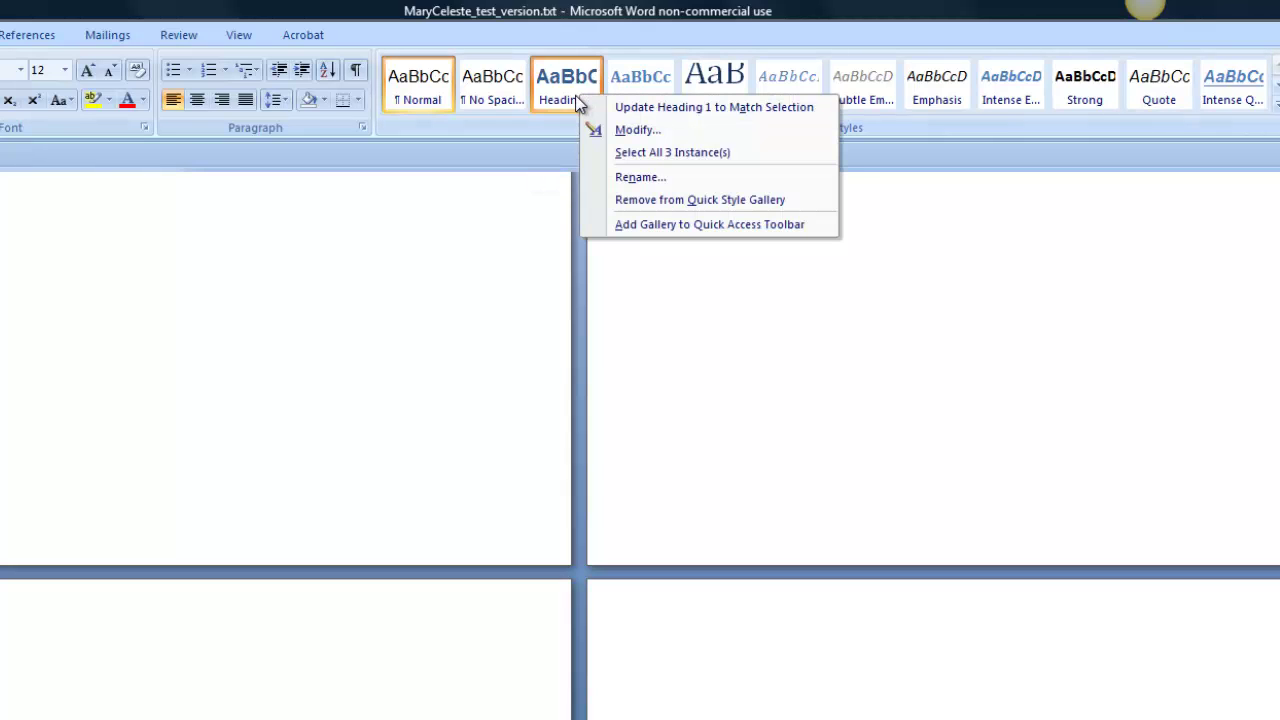
{"action": "left_click", "coordinate": [623, 130]}
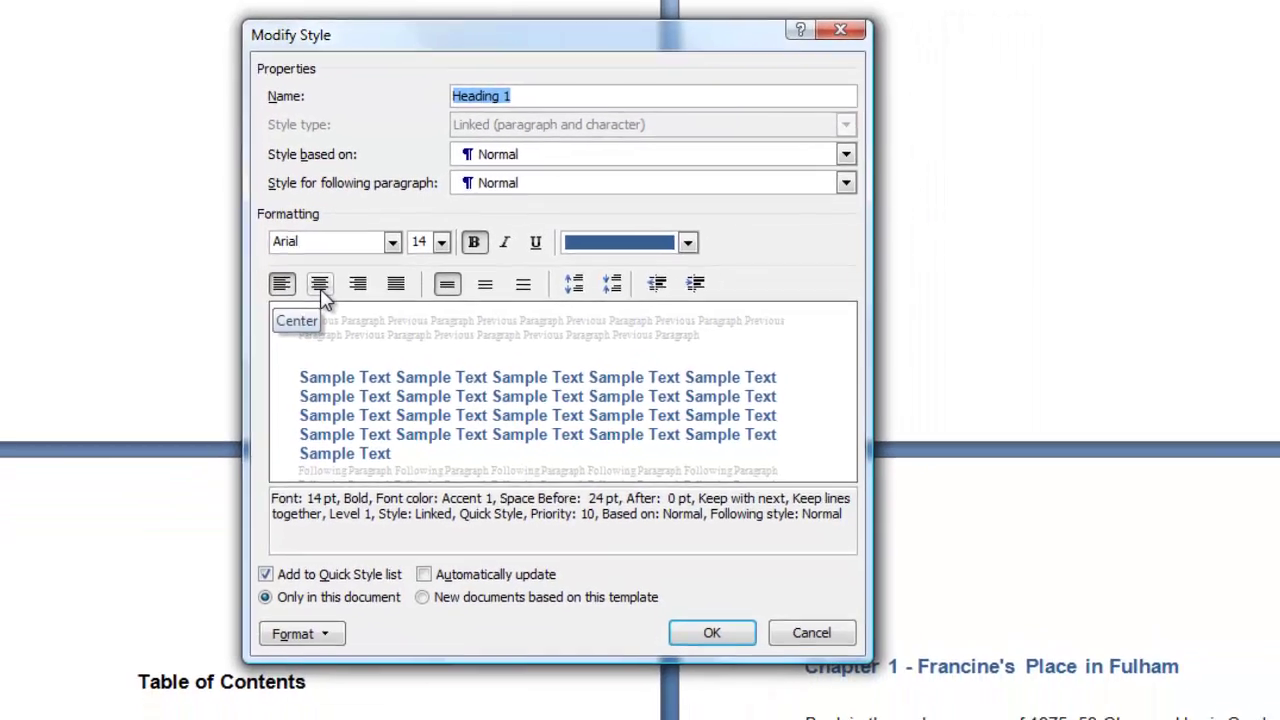
{"action": "left_click", "coordinate": [372, 336]}
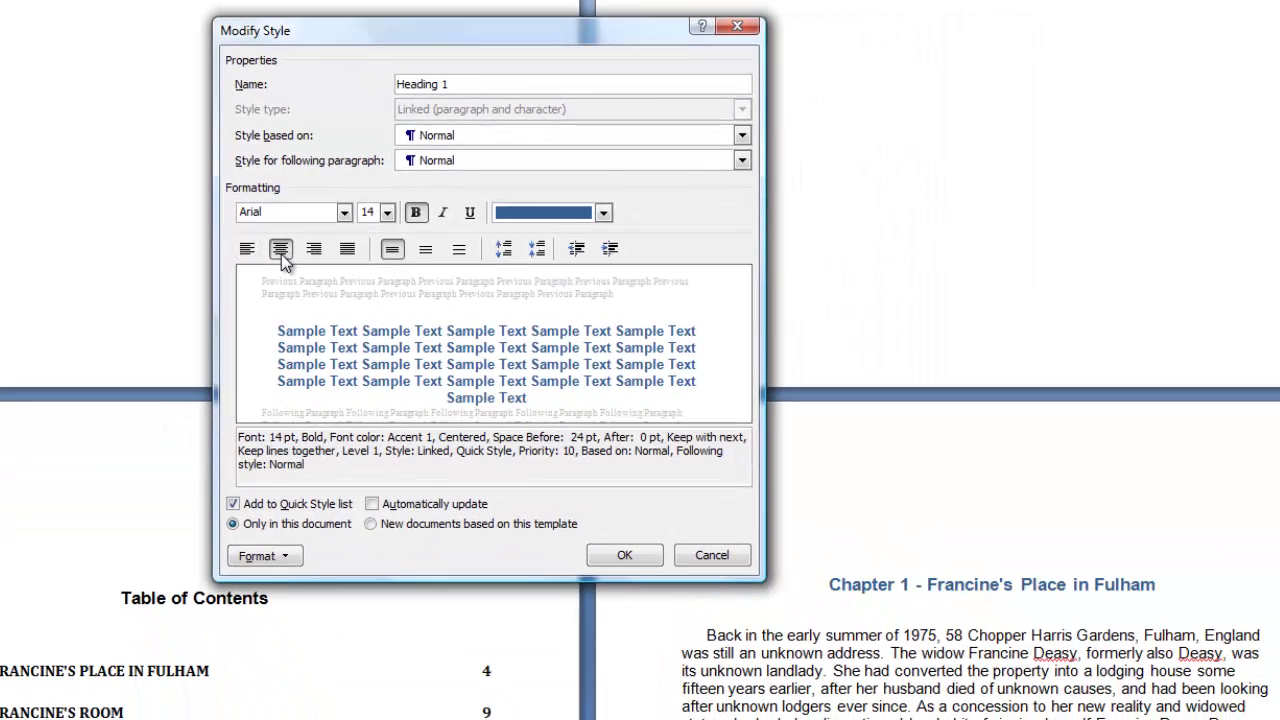
{"action": "left_click", "coordinate": [624, 555]}
{"action": "left_click_drag", "start_coordinate": [828, 590], "coordinate": [1017, 599]}
{"action": "left_click", "coordinate": [815, 585]}
{"action": "scroll", "coordinate": [814, 585], "scroll_direction": "down", "scroll_amount": 15}
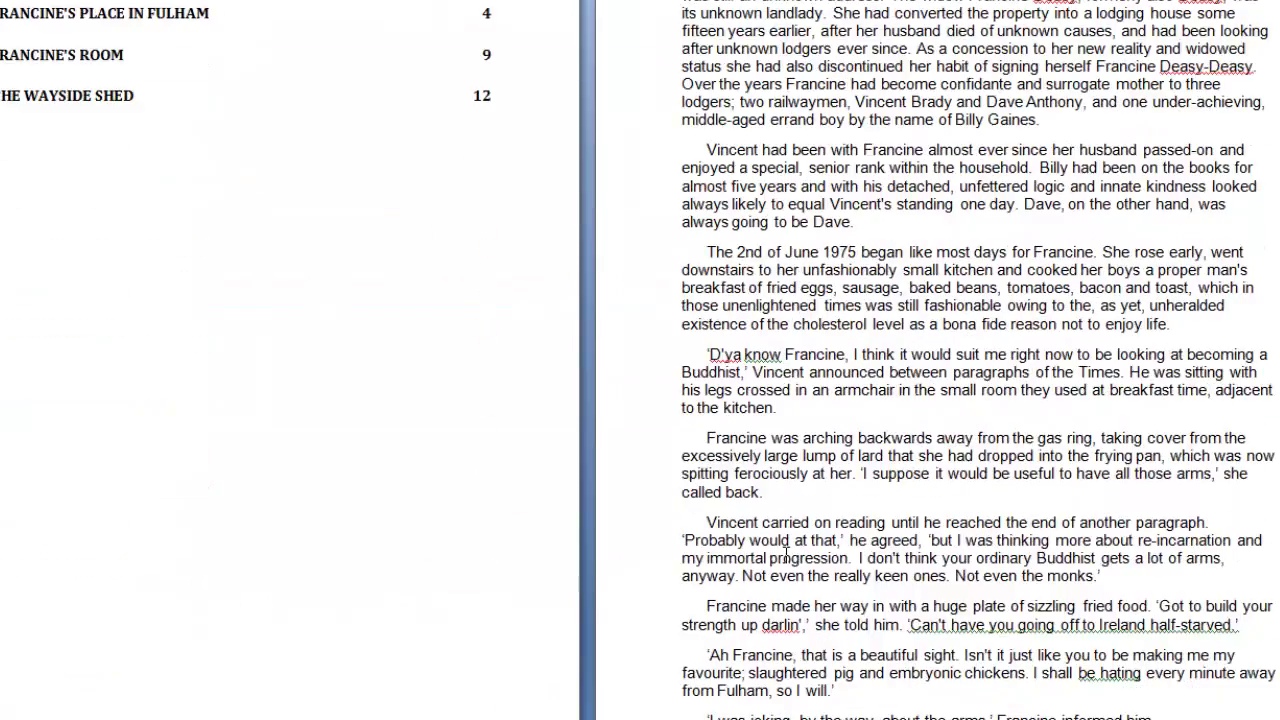
{"action": "scroll", "coordinate": [784, 556], "scroll_direction": "down", "scroll_amount": 15}
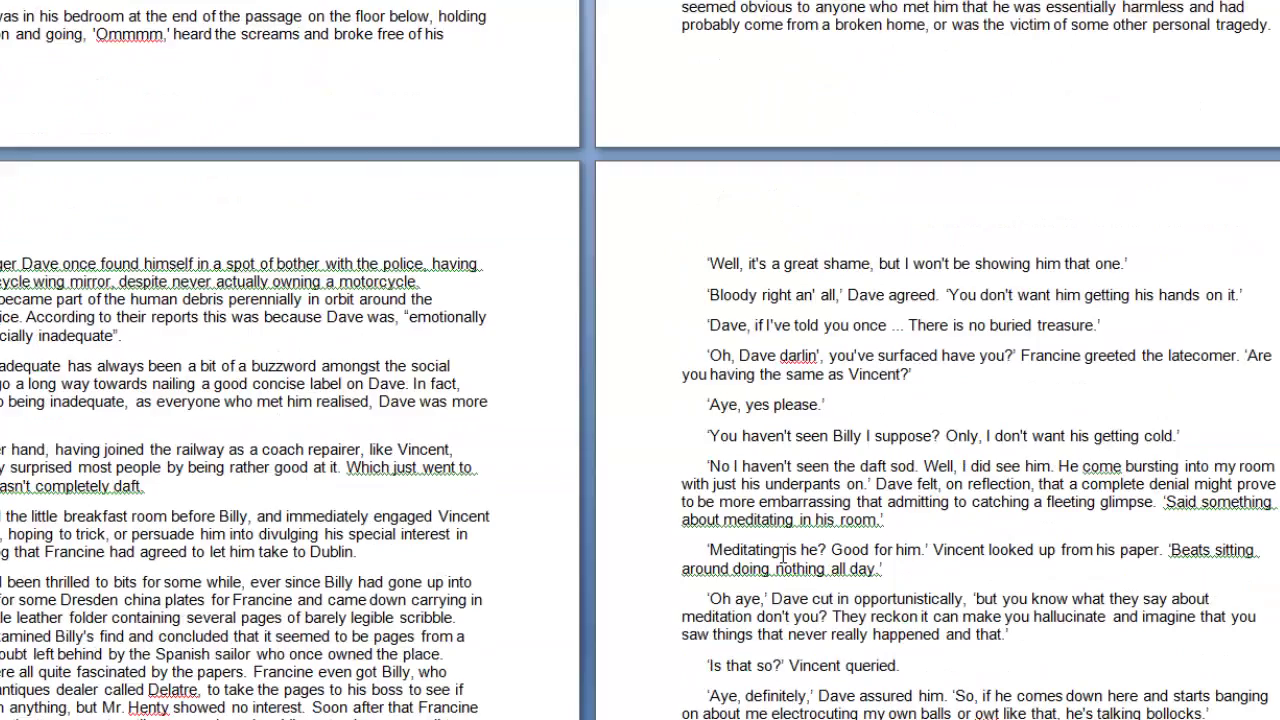
{"action": "scroll", "coordinate": [780, 553], "scroll_direction": "down", "scroll_amount": 8}
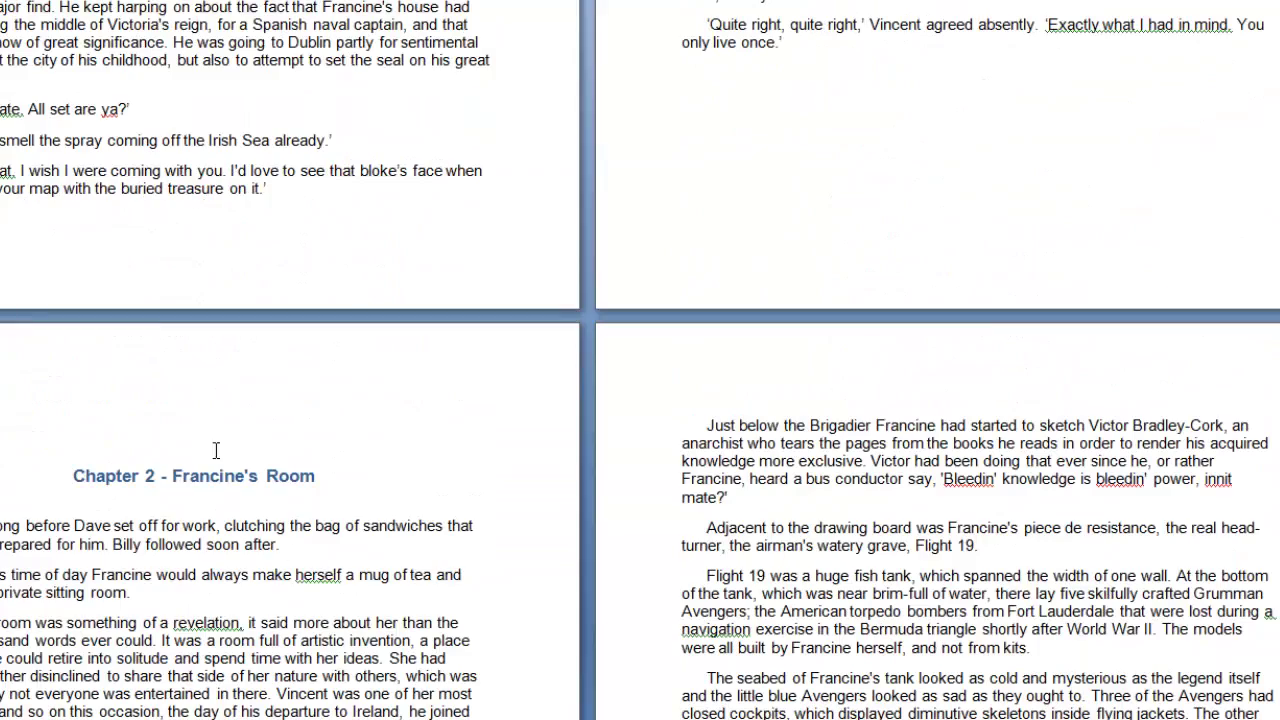
{"action": "left_click_drag", "start_coordinate": [322, 480], "coordinate": [257, 491]}
{"action": "scroll", "coordinate": [309, 491], "scroll_direction": "up", "scroll_amount": 9}
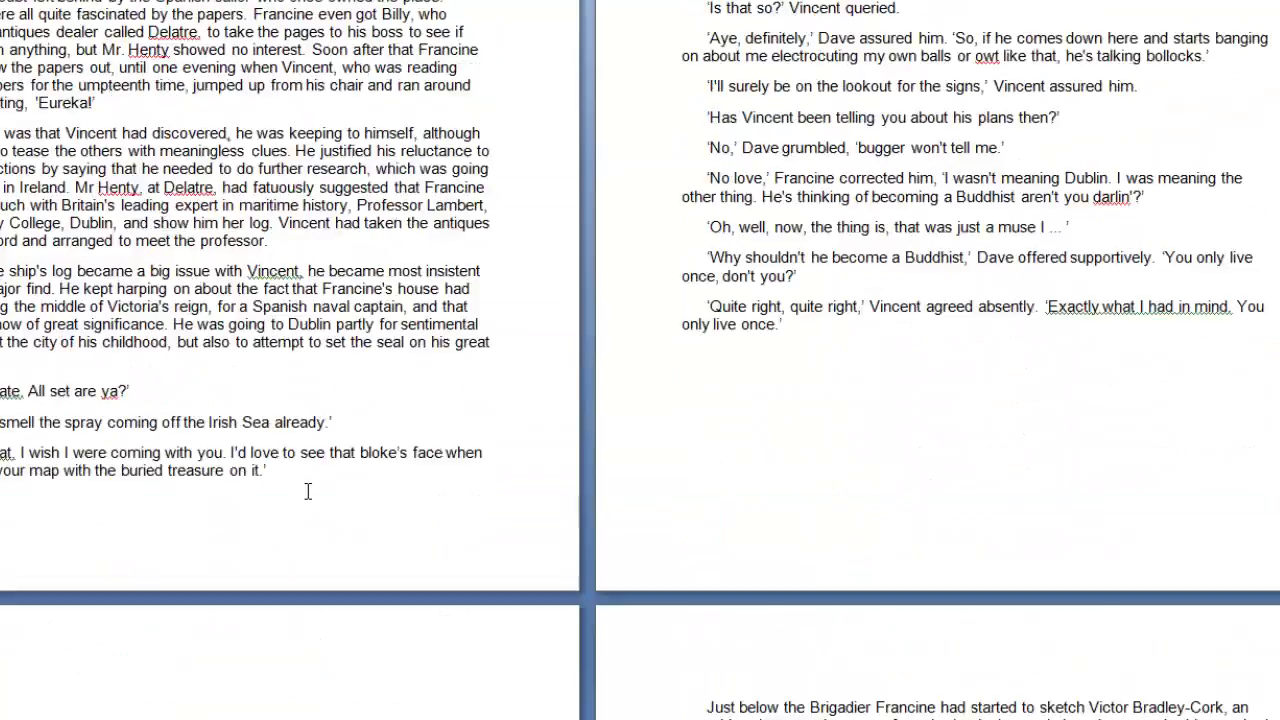
{"action": "scroll", "coordinate": [308, 490], "scroll_direction": "up", "scroll_amount": 20}
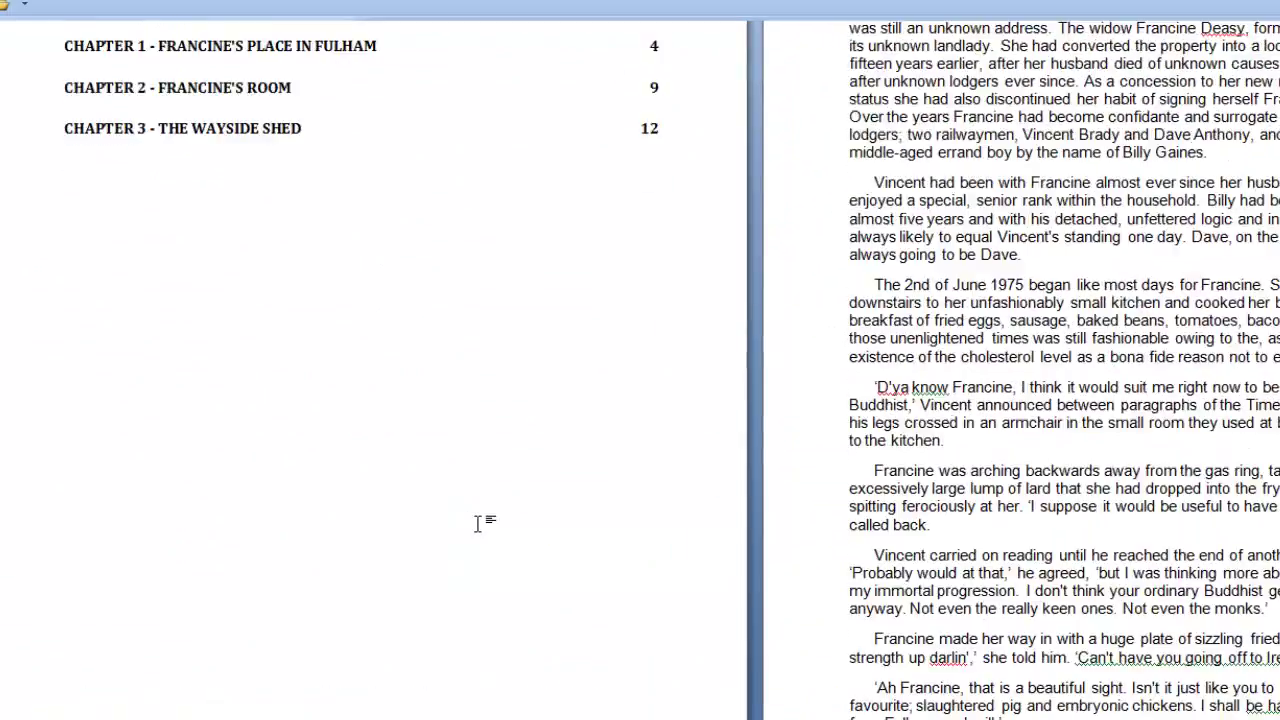
{"action": "scroll", "coordinate": [478, 523], "scroll_direction": "up", "scroll_amount": 3}
{"action": "left_click", "coordinate": [668, 315]}
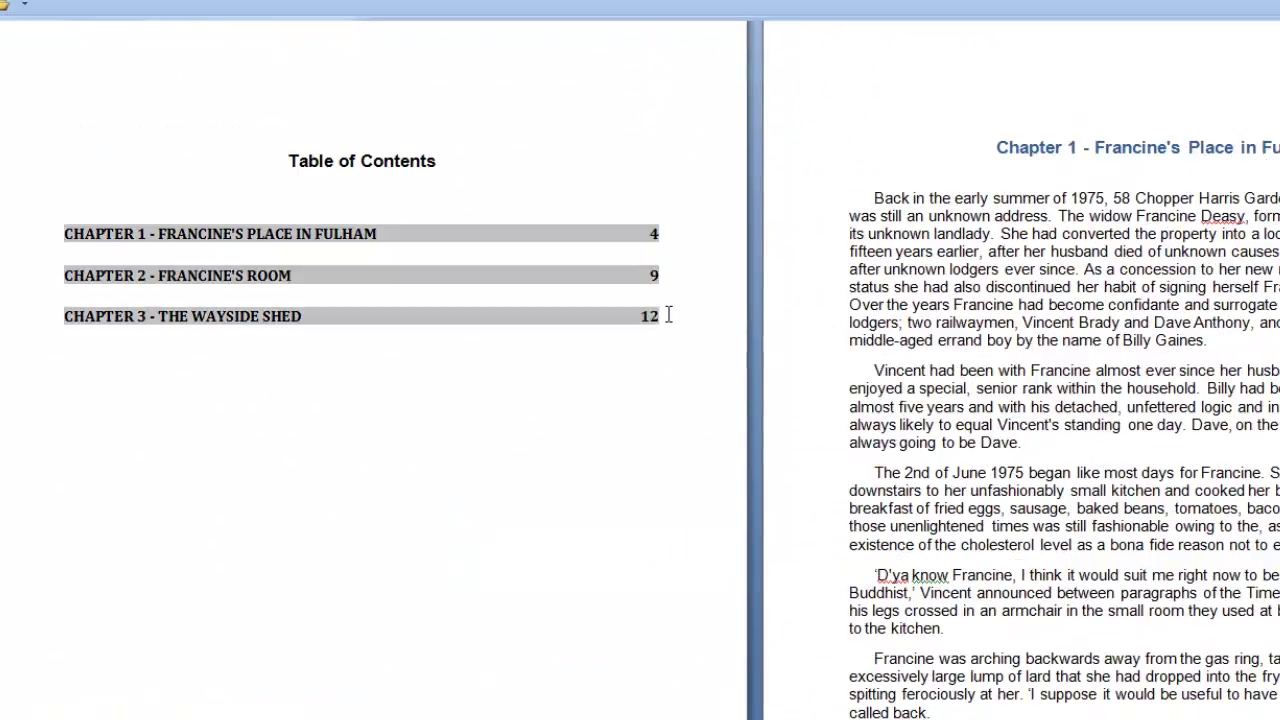
{"action": "scroll", "coordinate": [576, 410], "scroll_direction": "down", "scroll_amount": 10}
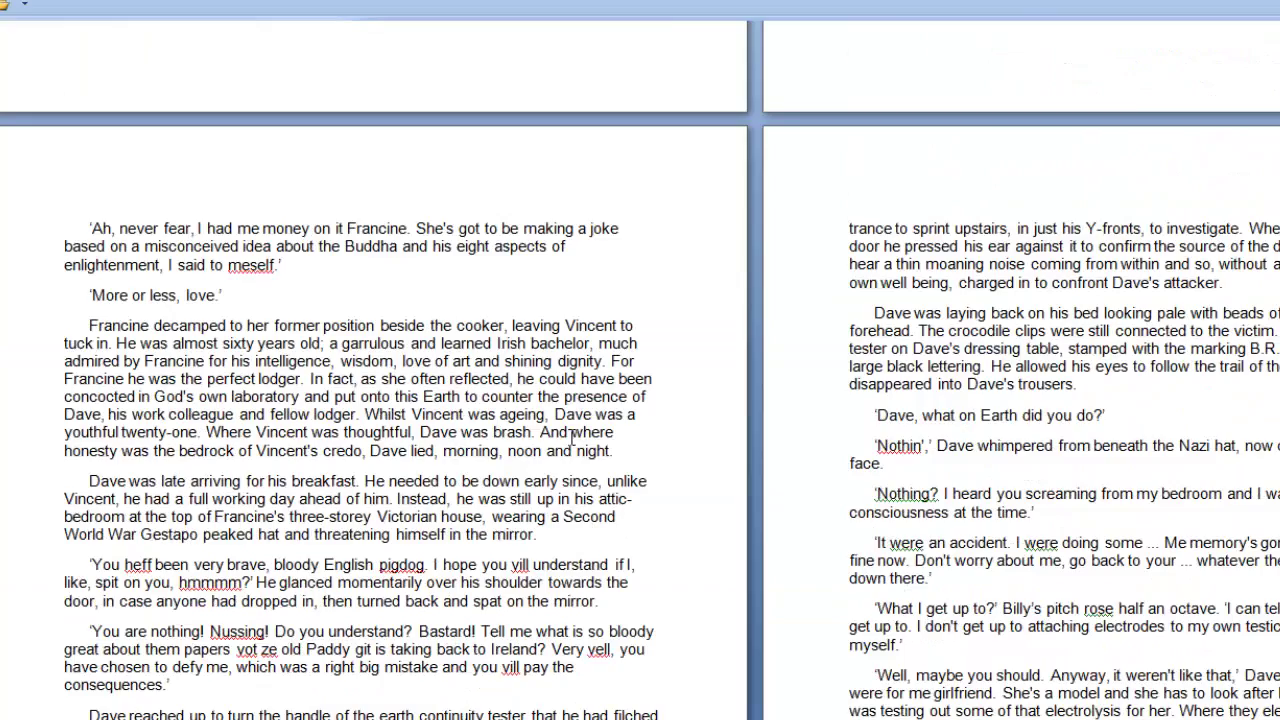
{"action": "scroll", "coordinate": [572, 437], "scroll_direction": "up", "scroll_amount": 3}
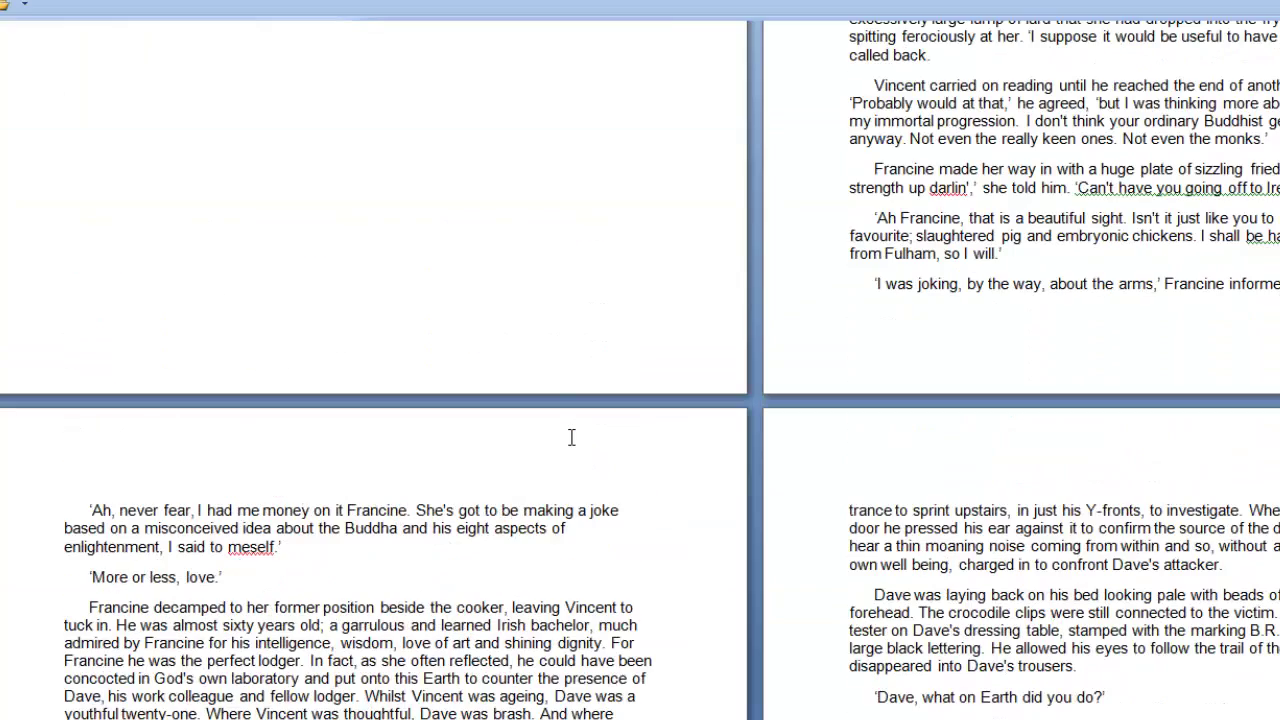